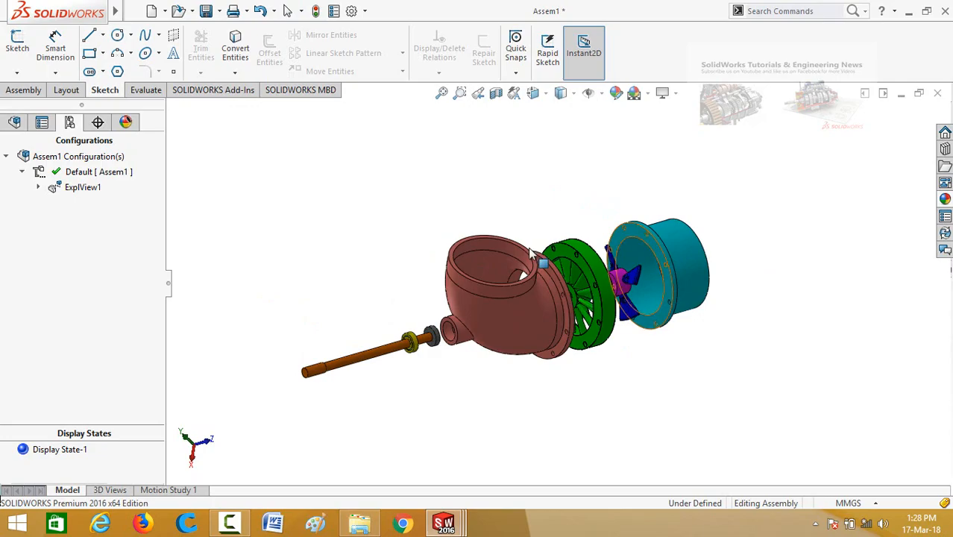
{"action": "scroll", "coordinate": [528, 247], "scroll_direction": "down", "scroll_amount": 5}
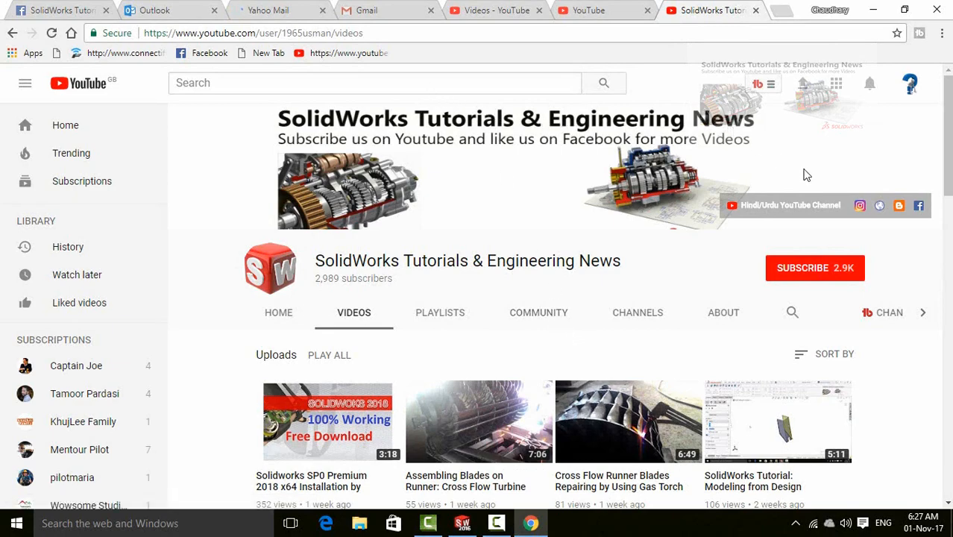
{"action": "scroll", "coordinate": [884, 373], "scroll_direction": "down", "scroll_amount": 15}
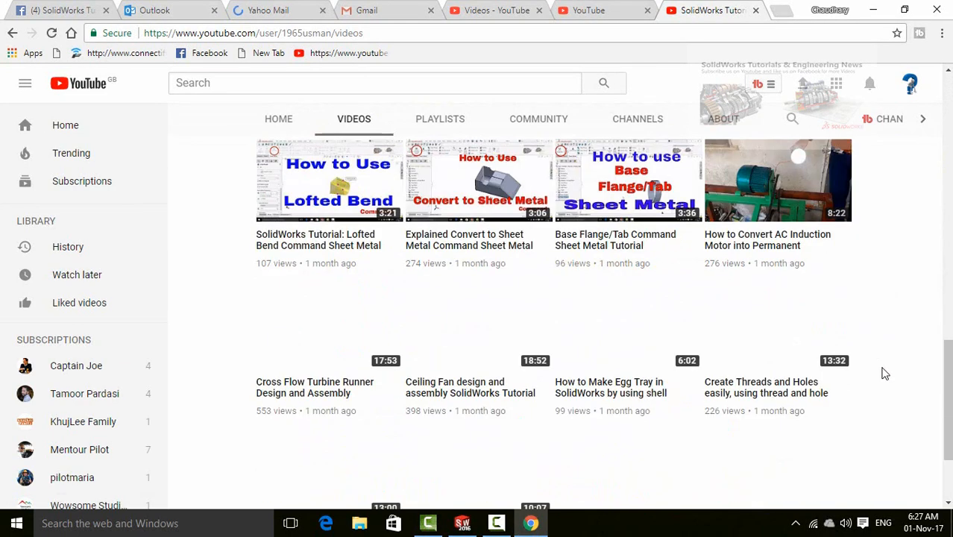
{"action": "scroll", "coordinate": [885, 373], "scroll_direction": "up", "scroll_amount": 15}
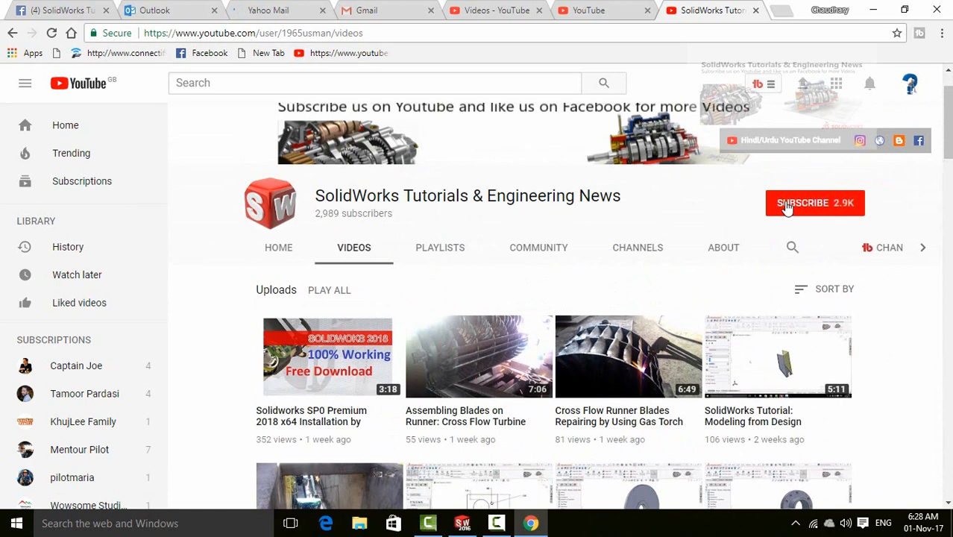
{"action": "left_click", "coordinate": [786, 208]}
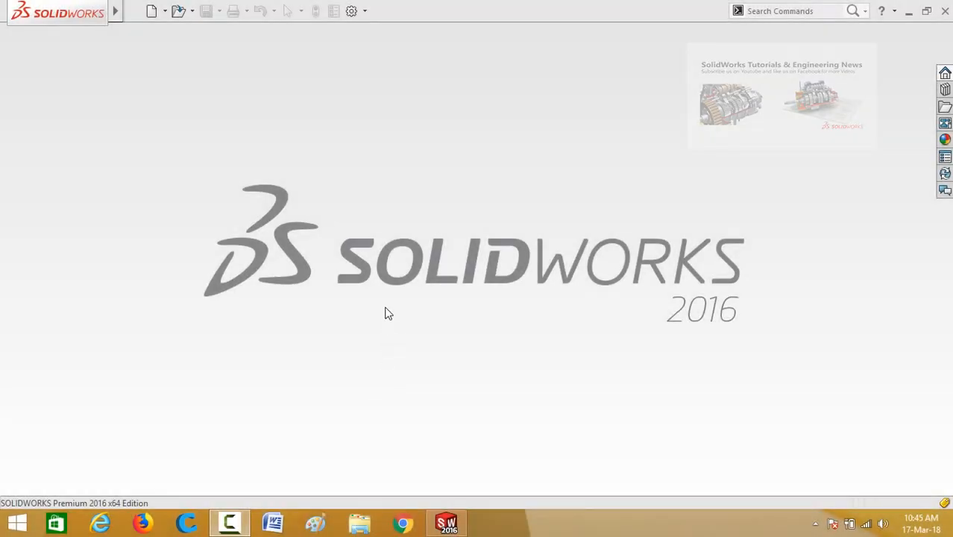
Create a new part document and start a sketch on the Front Plane.
{"action": "left_click", "coordinate": [151, 11]}
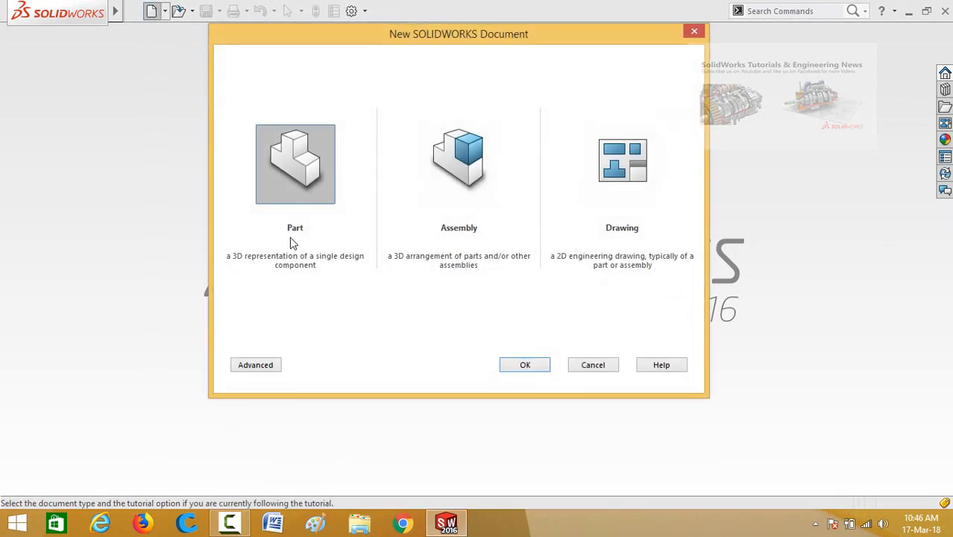
{"action": "left_click", "coordinate": [529, 365]}
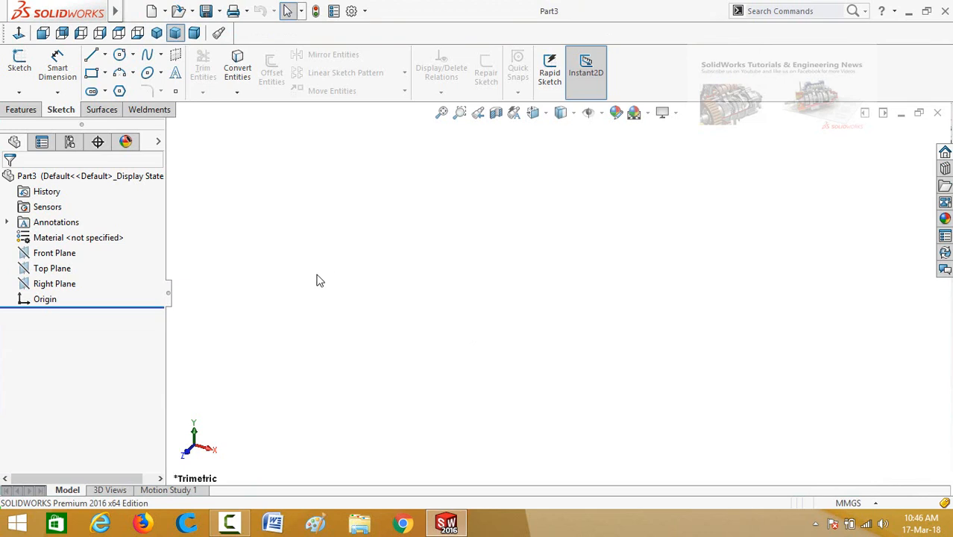
{"action": "left_click", "coordinate": [43, 254]}
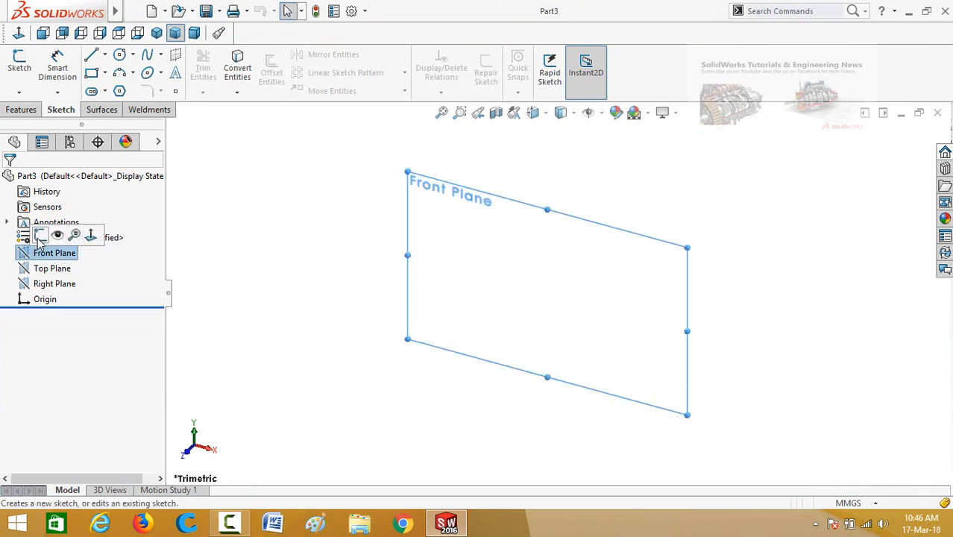
{"action": "left_click", "coordinate": [40, 236]}
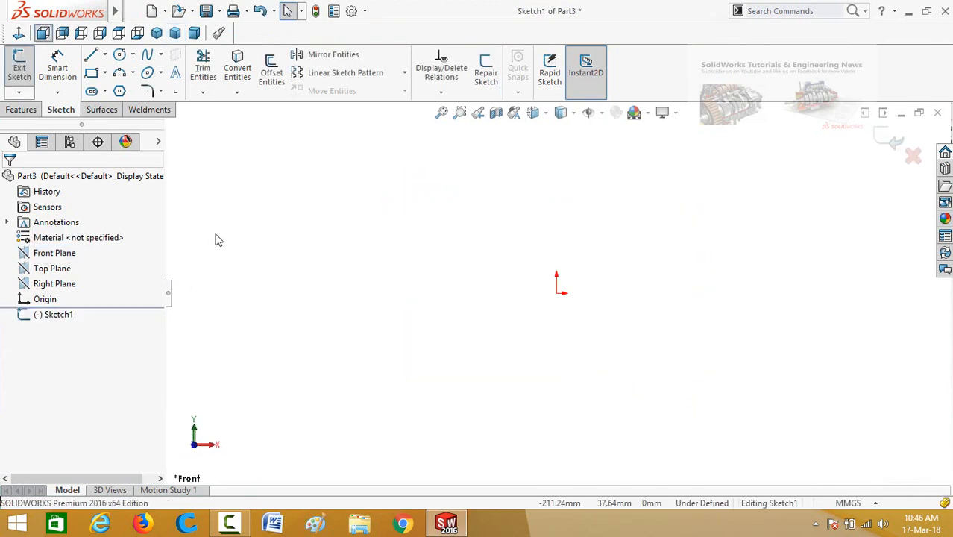
Sketch four concentric circles centred on the origin, with the second largest about 156 mm in diameter.
{"action": "left_click", "coordinate": [118, 56]}
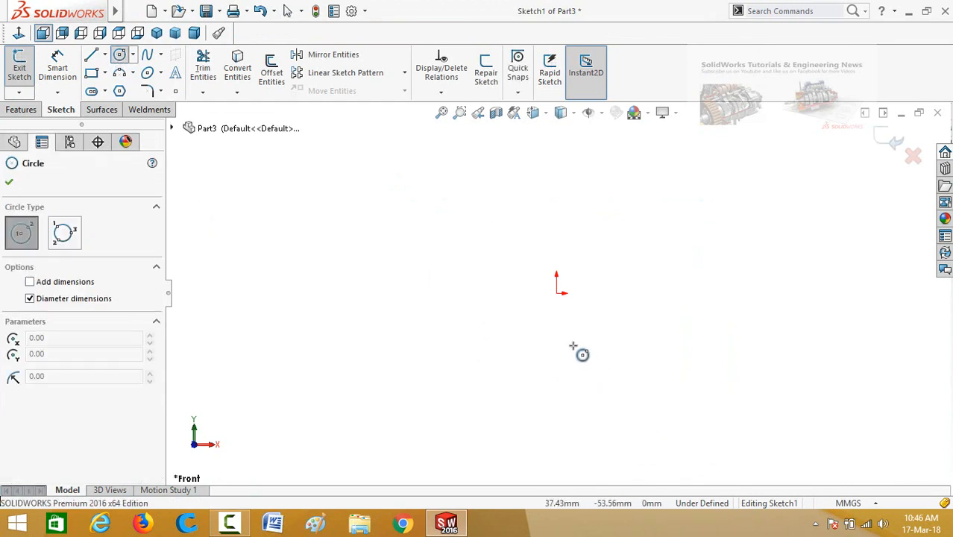
{"action": "left_click", "coordinate": [557, 293]}
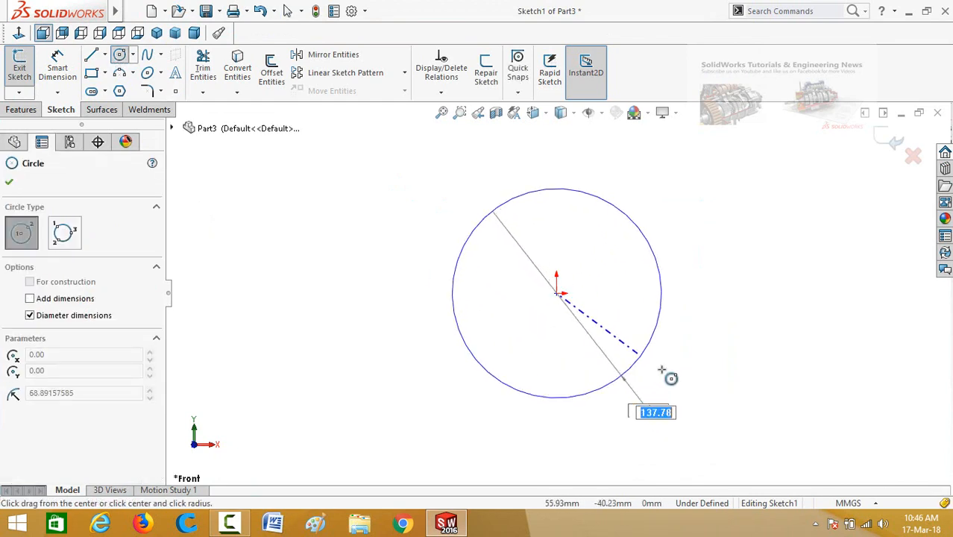
{"action": "left_click", "coordinate": [696, 387]}
{"action": "left_click", "coordinate": [557, 293]}
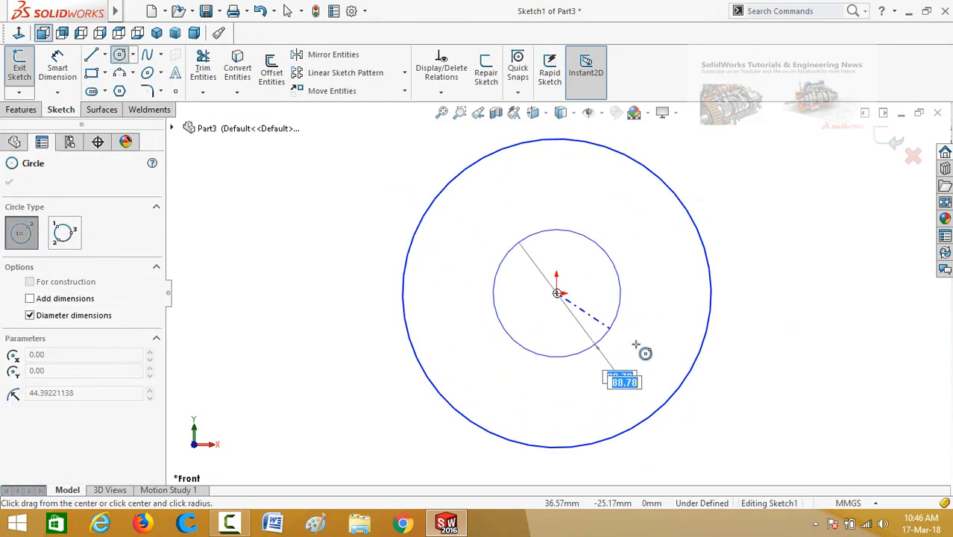
{"action": "left_click", "coordinate": [661, 367]}
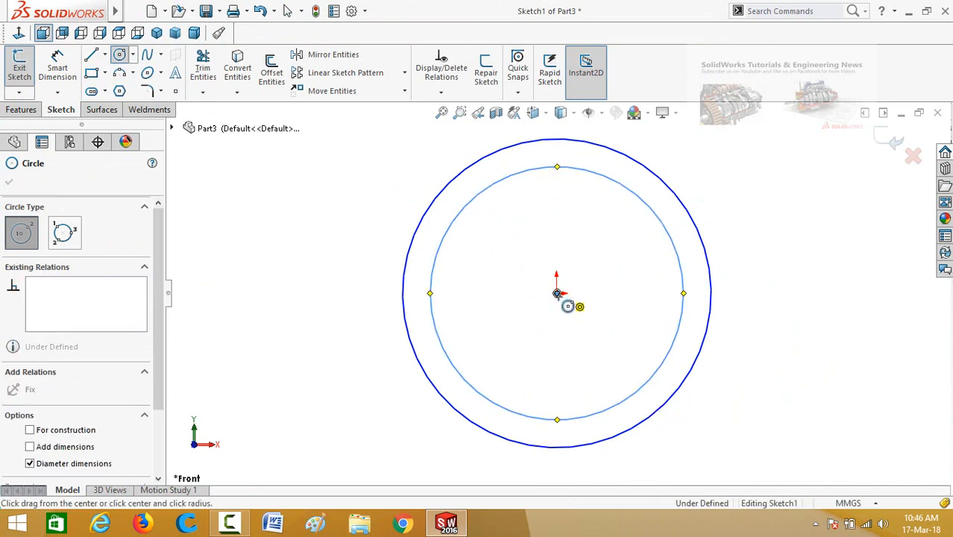
{"action": "left_click", "coordinate": [557, 293]}
{"action": "left_click", "coordinate": [592, 331]}
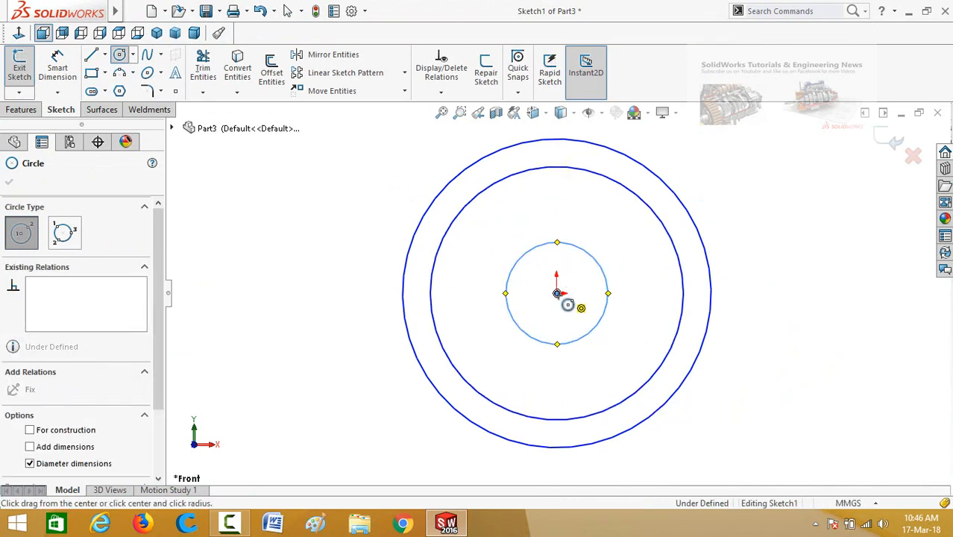
{"action": "left_click", "coordinate": [557, 293]}
{"action": "left_click", "coordinate": [574, 316]}
{"action": "scroll", "coordinate": [701, 436], "scroll_direction": "up", "scroll_amount": 2}
{"action": "key", "text": "Escape"}
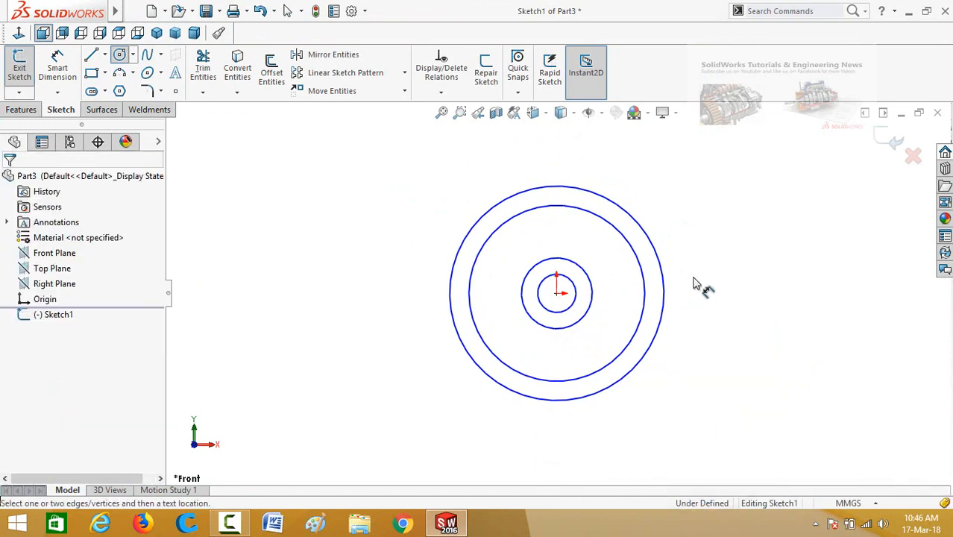
Dimension the second-largest circle's diameter as 5.5 in and the radial gap between it and the outermost circle as 15 mm.
{"action": "left_click", "coordinate": [622, 360]}
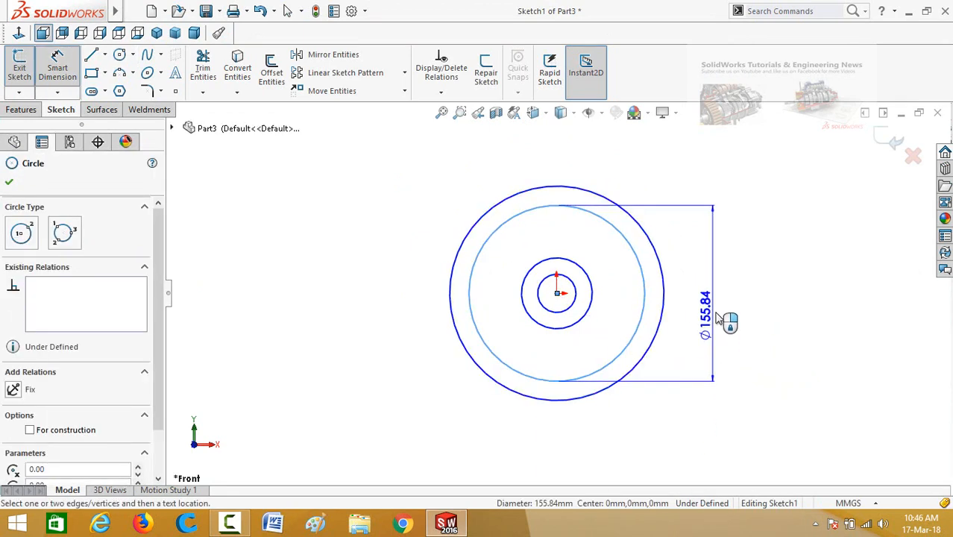
{"action": "left_click", "coordinate": [725, 316]}
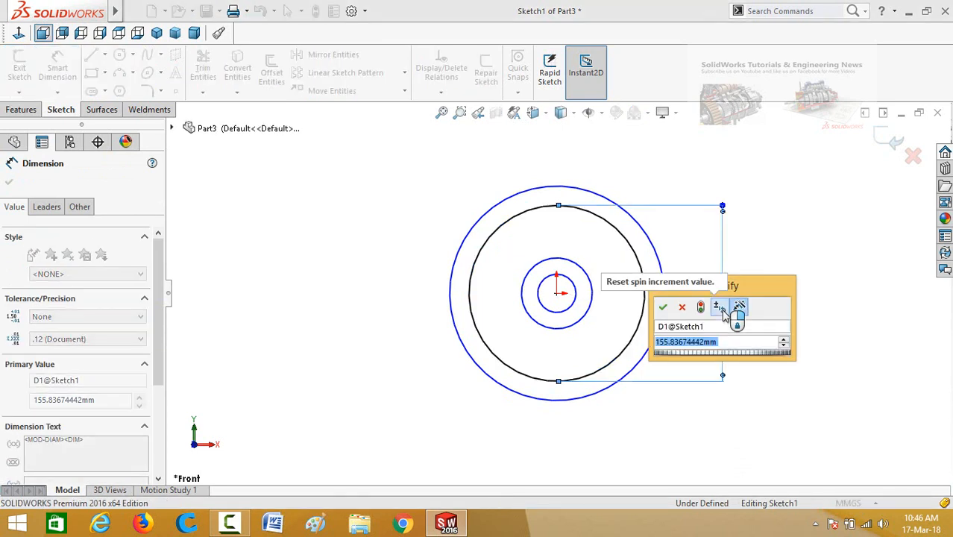
{"action": "type", "text": "5.5in"}
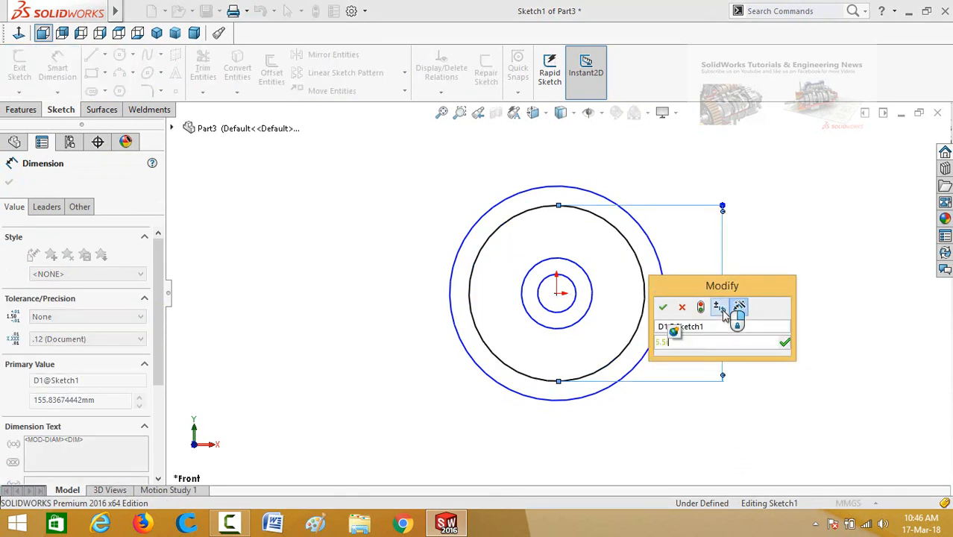
{"action": "key", "text": "Return"}
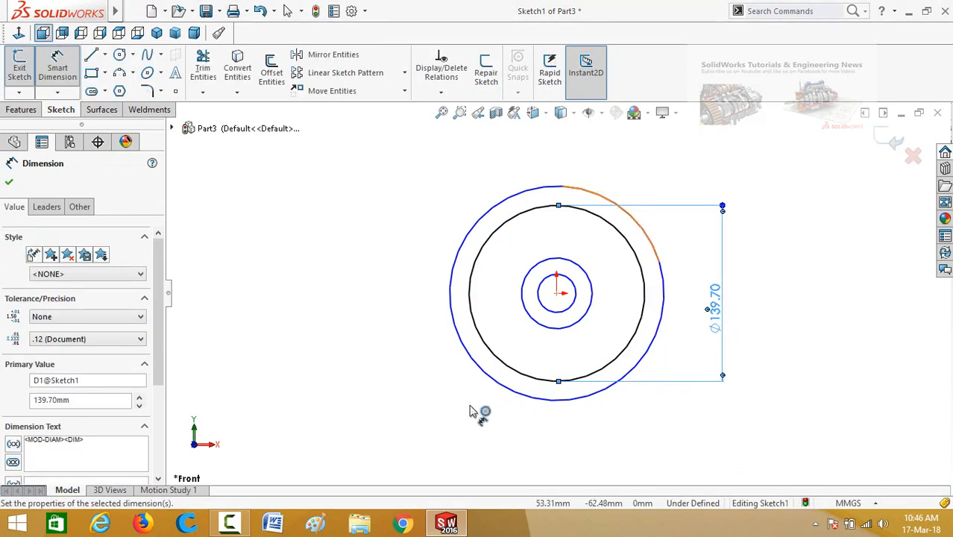
{"action": "left_click", "coordinate": [510, 367]}
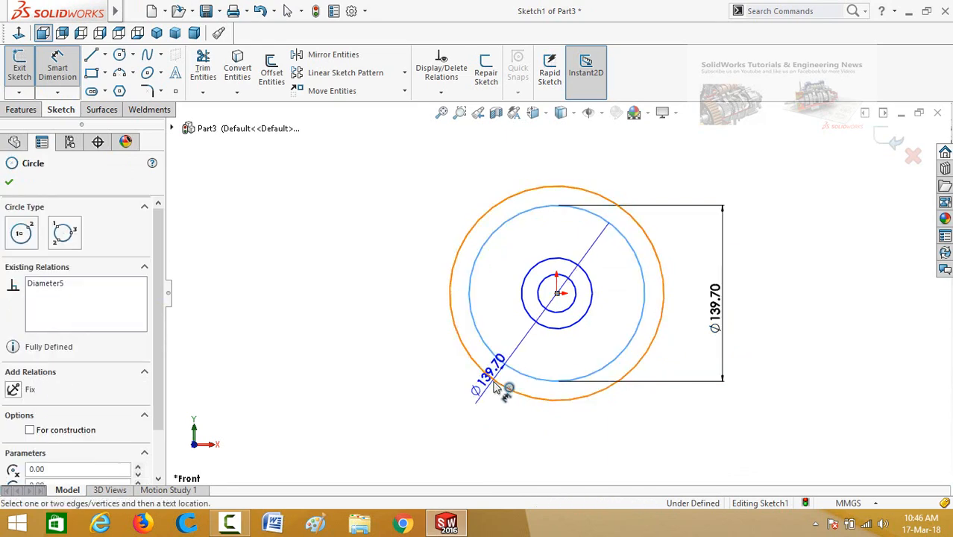
{"action": "left_click", "coordinate": [496, 387]}
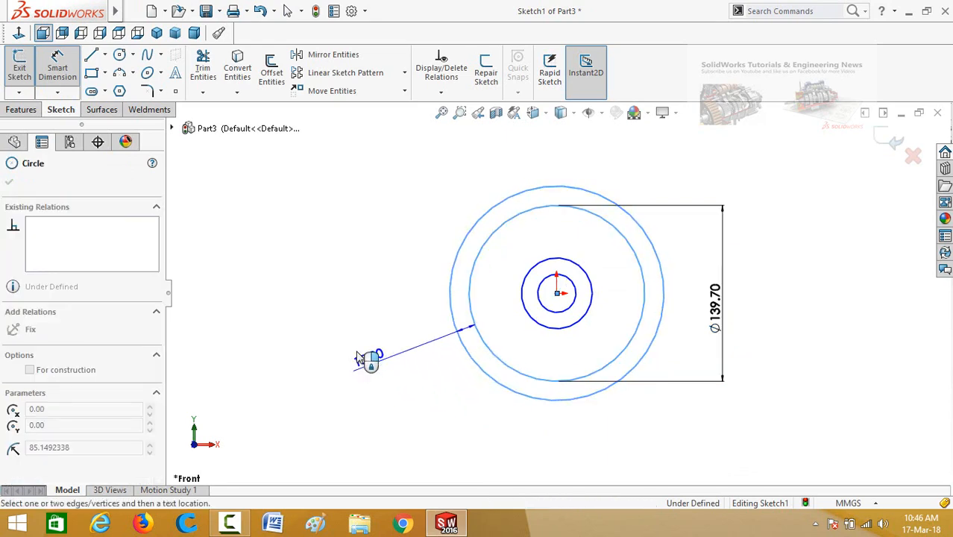
{"action": "left_click", "coordinate": [378, 383]}
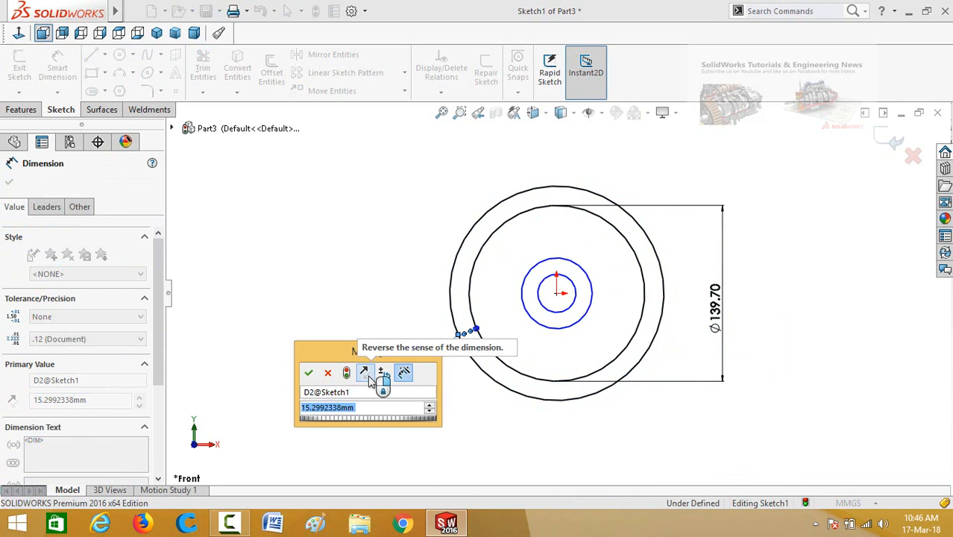
{"action": "type", "text": "15"}
{"action": "key", "text": "Return"}
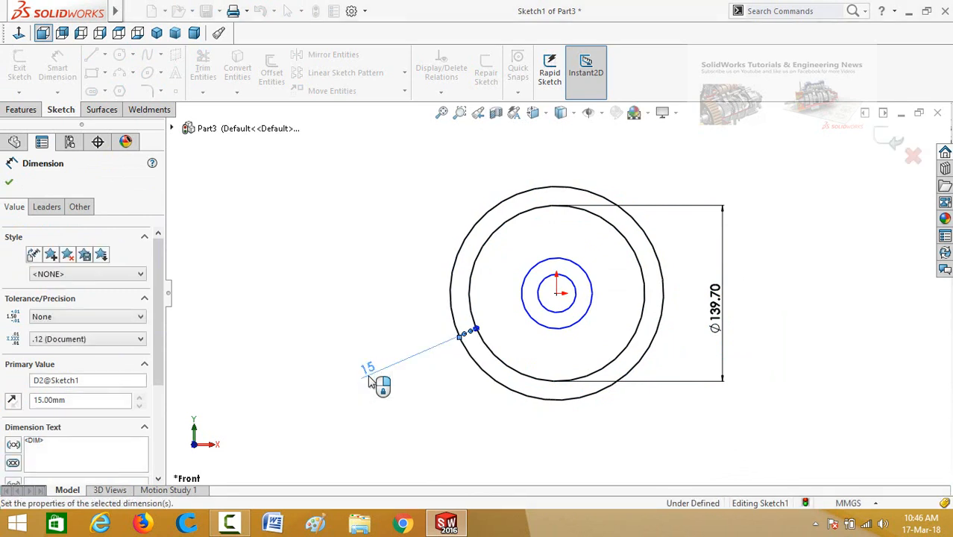
Dimension the innermost circle's diameter as 15 mm and the radial gap between it and the next circle as 15 mm.
{"action": "left_click", "coordinate": [537, 350]}
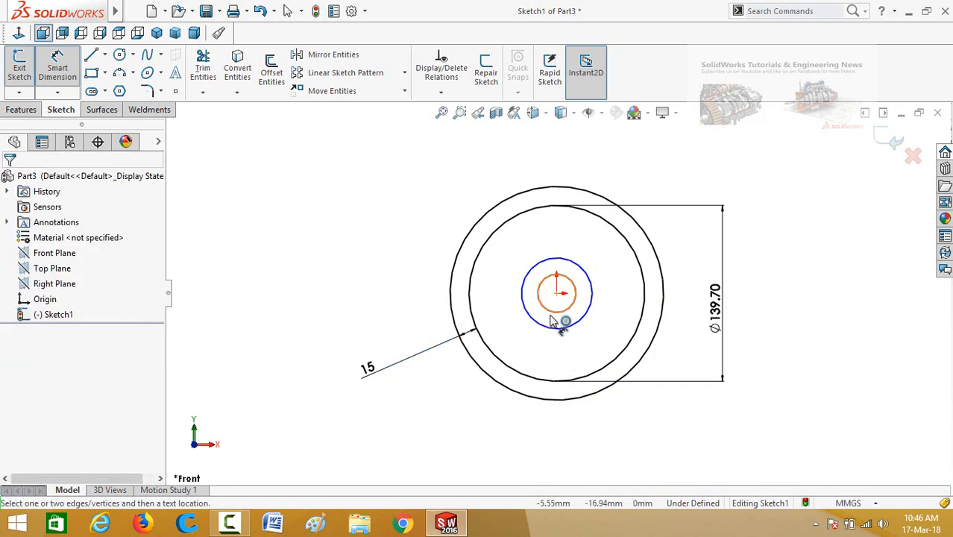
{"action": "left_click", "coordinate": [554, 313]}
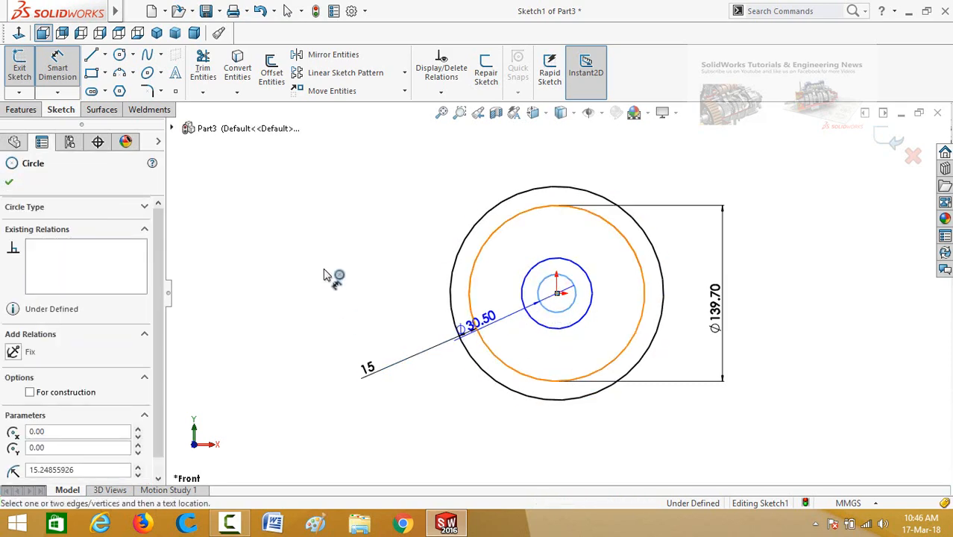
{"action": "left_click", "coordinate": [348, 270]}
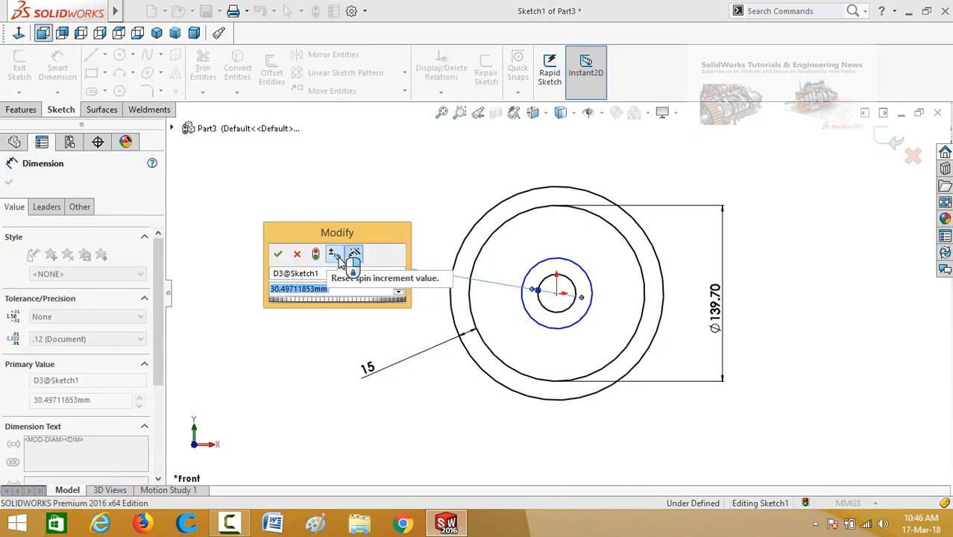
{"action": "type", "text": "15"}
{"action": "key", "text": "Return"}
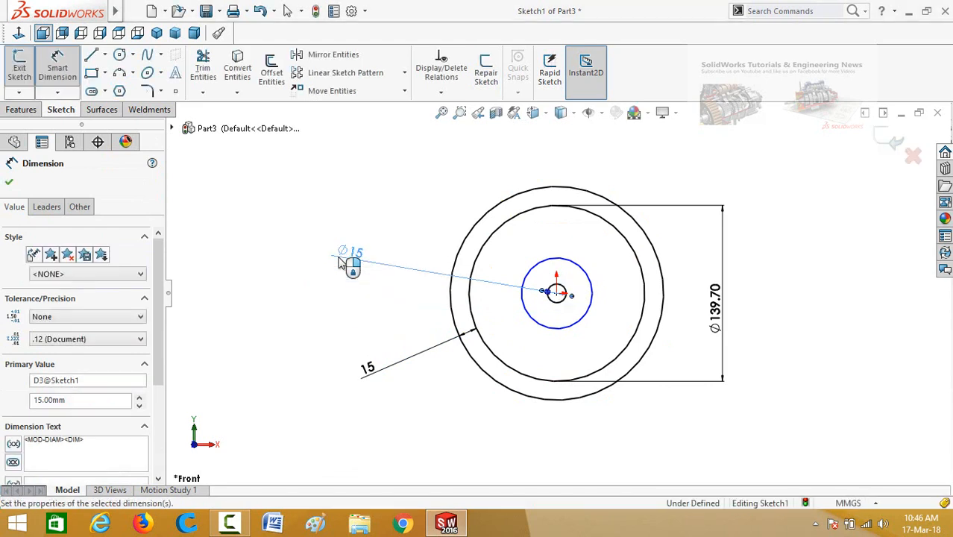
{"action": "left_click", "coordinate": [566, 312]}
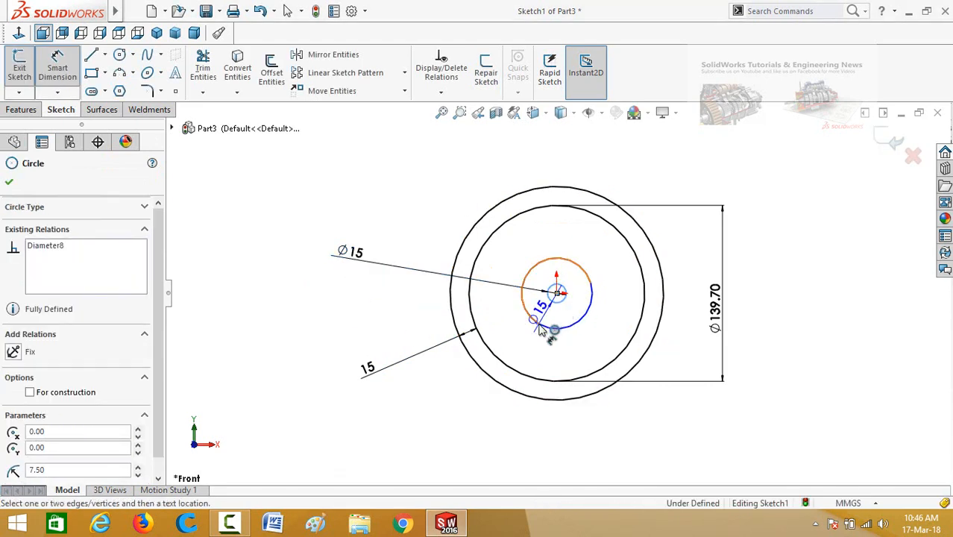
{"action": "left_click", "coordinate": [371, 211]}
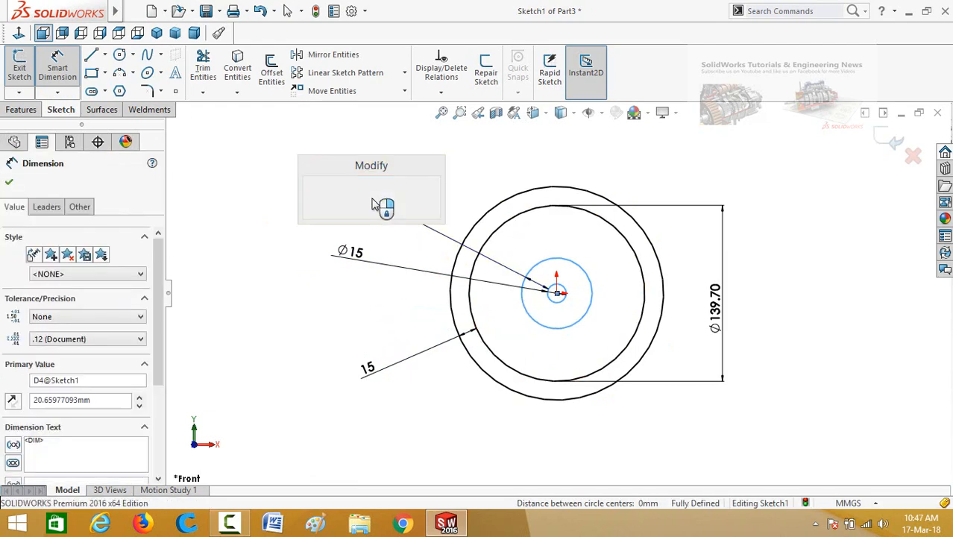
{"action": "type", "text": "15"}
{"action": "key", "text": "Return"}
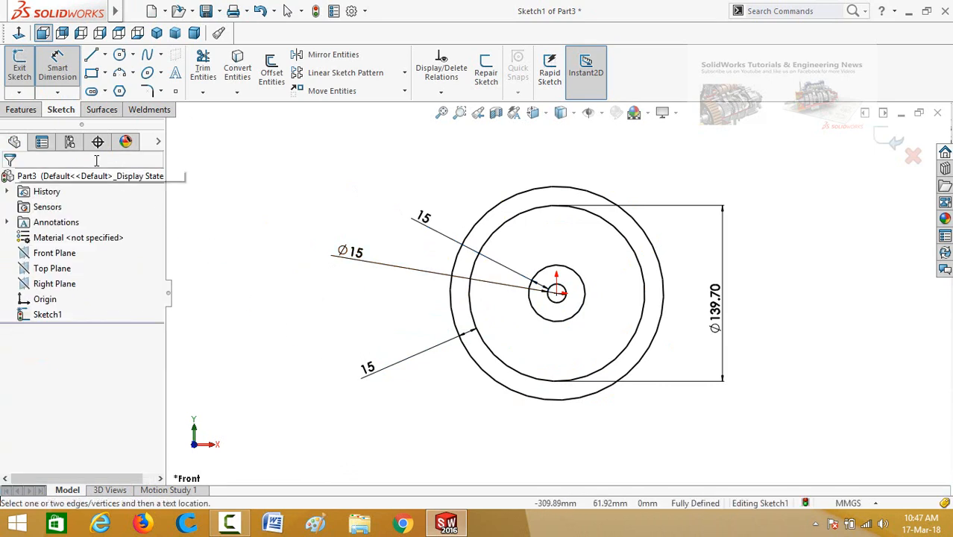
Extrude the outer ring region and the small central hub region of the sketch by a blind depth of 30 mm.
{"action": "left_click", "coordinate": [30, 111]}
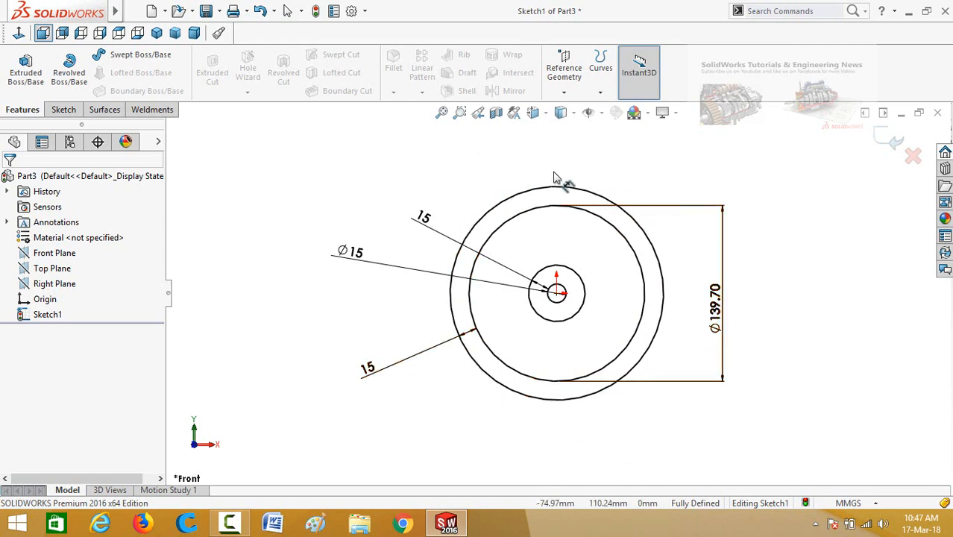
{"action": "left_click", "coordinate": [25, 73]}
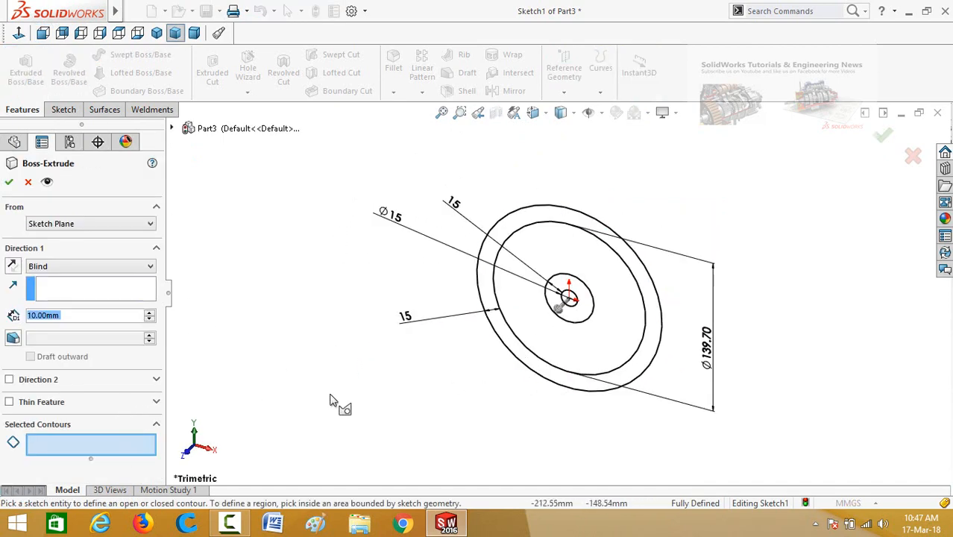
{"action": "left_click", "coordinate": [536, 346]}
{"action": "left_click", "coordinate": [572, 316]}
{"action": "left_click", "coordinate": [91, 316]}
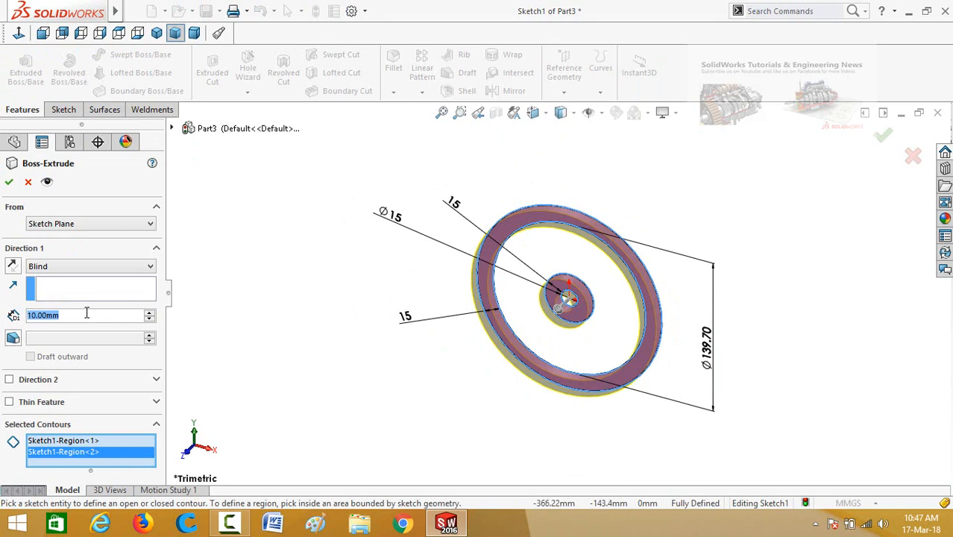
{"action": "type", "text": "30"}
{"action": "key", "text": "Return"}
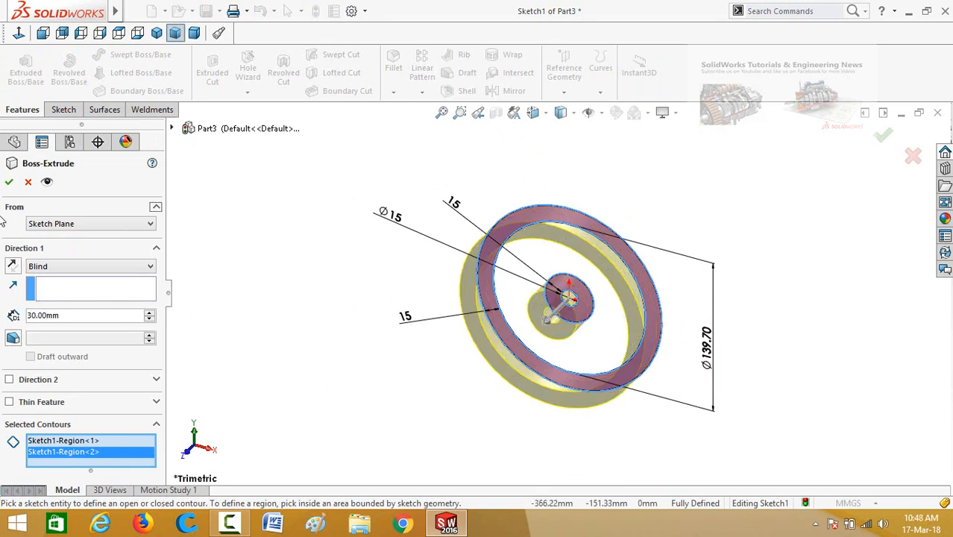
{"action": "left_click", "coordinate": [9, 182]}
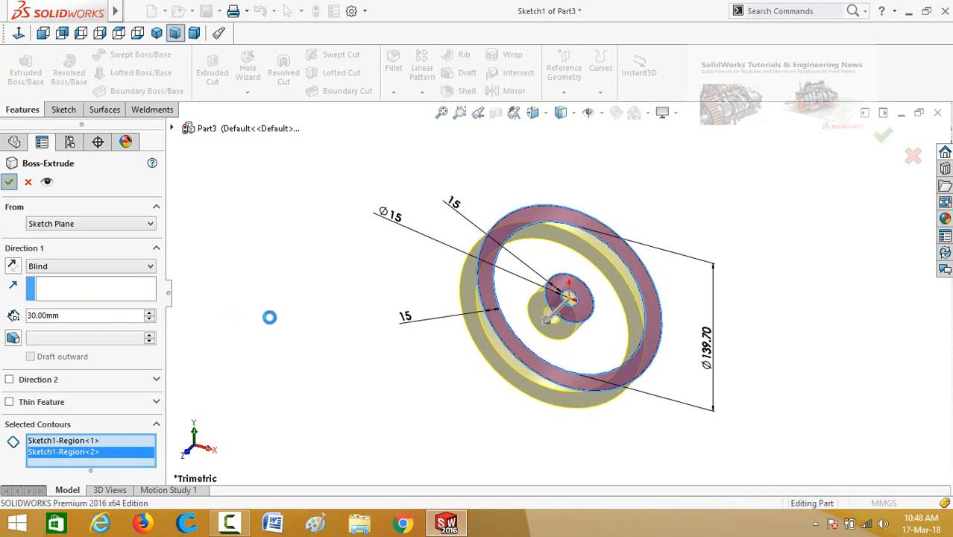
{"action": "middle_click_drag", "start_coordinate": [376, 345], "coordinate": [445, 333]}
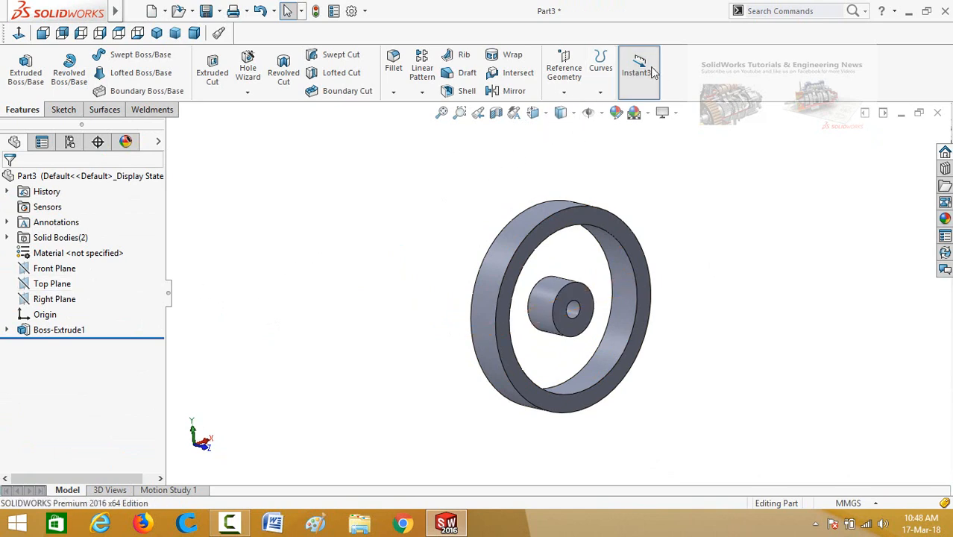
Create a reference plane offset 10 mm above the Top Plane.
{"action": "left_click", "coordinate": [563, 69]}
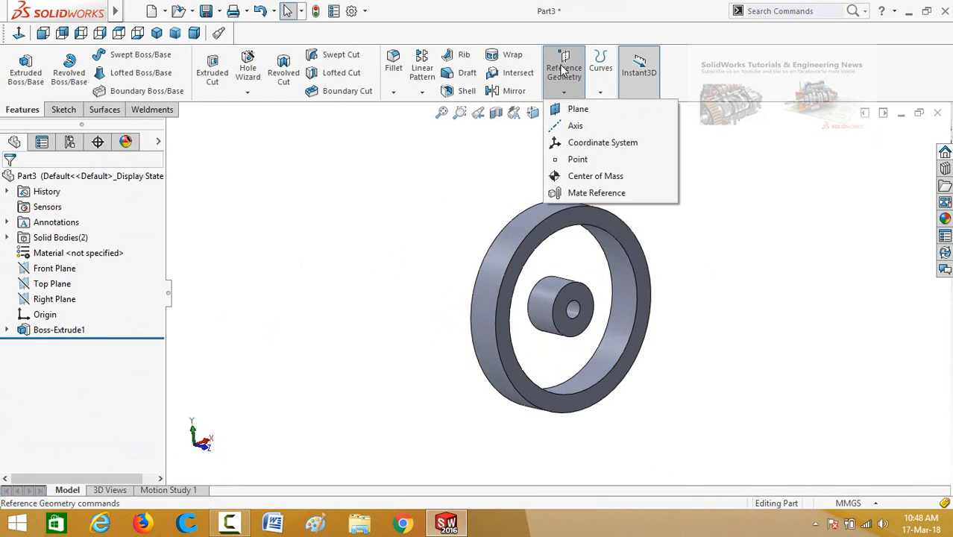
{"action": "left_click", "coordinate": [572, 110]}
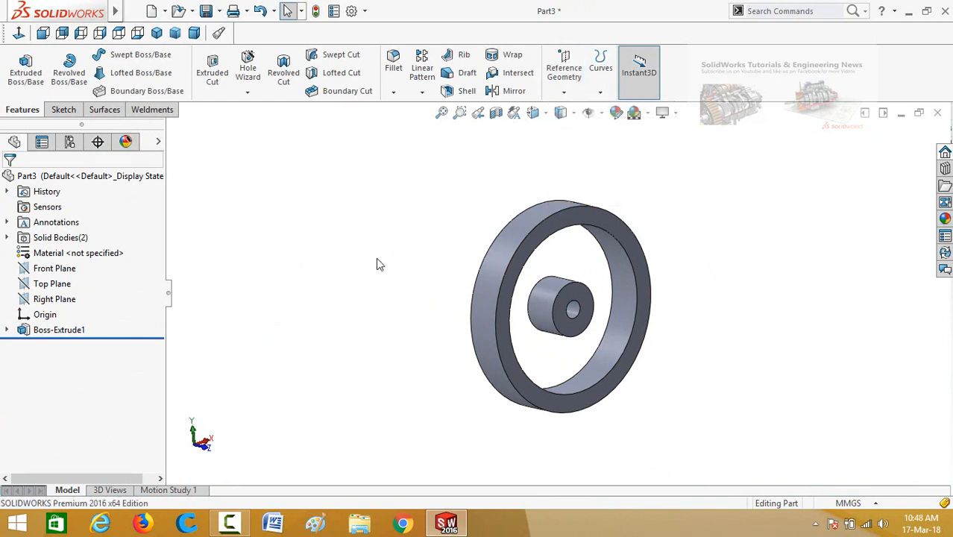
{"action": "left_click", "coordinate": [172, 129]}
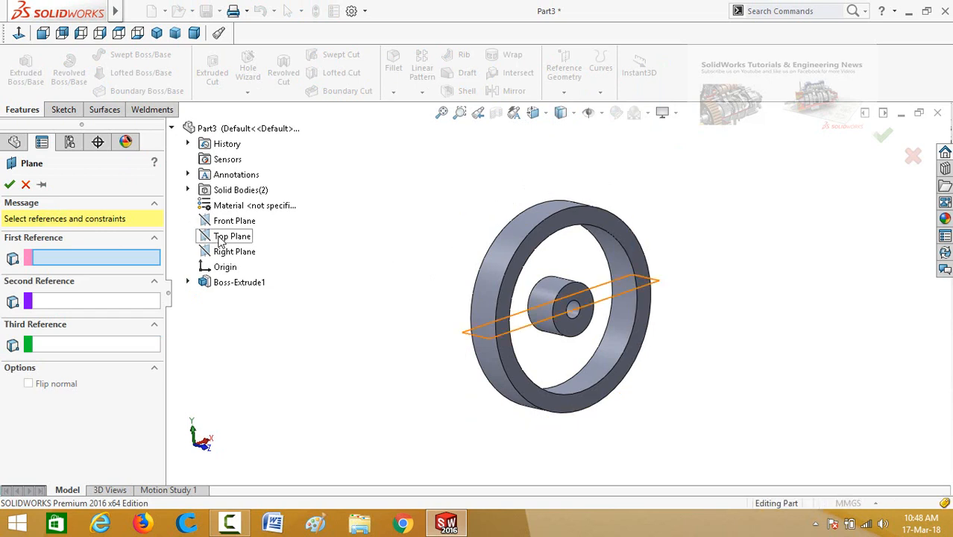
{"action": "left_click", "coordinate": [221, 237]}
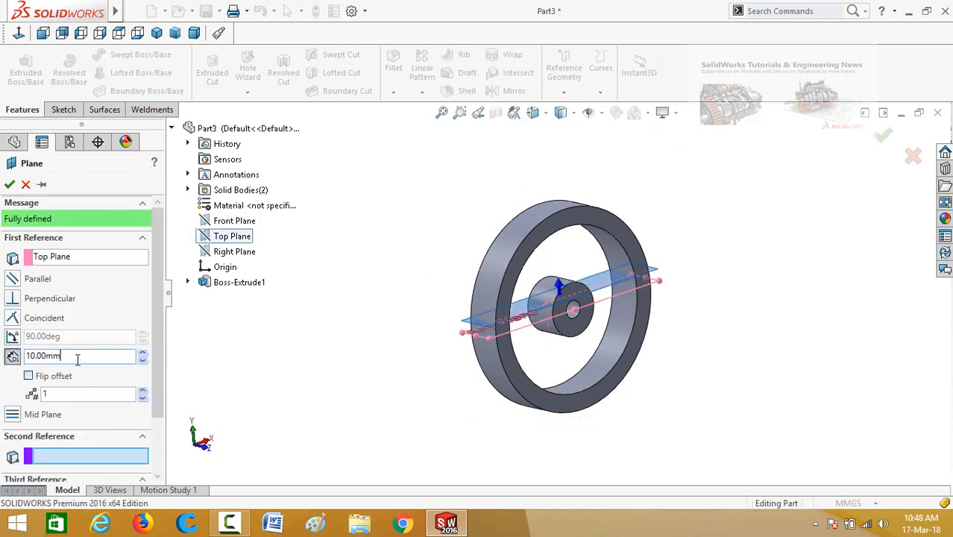
{"action": "middle_click_drag", "start_coordinate": [283, 382], "coordinate": [279, 349]}
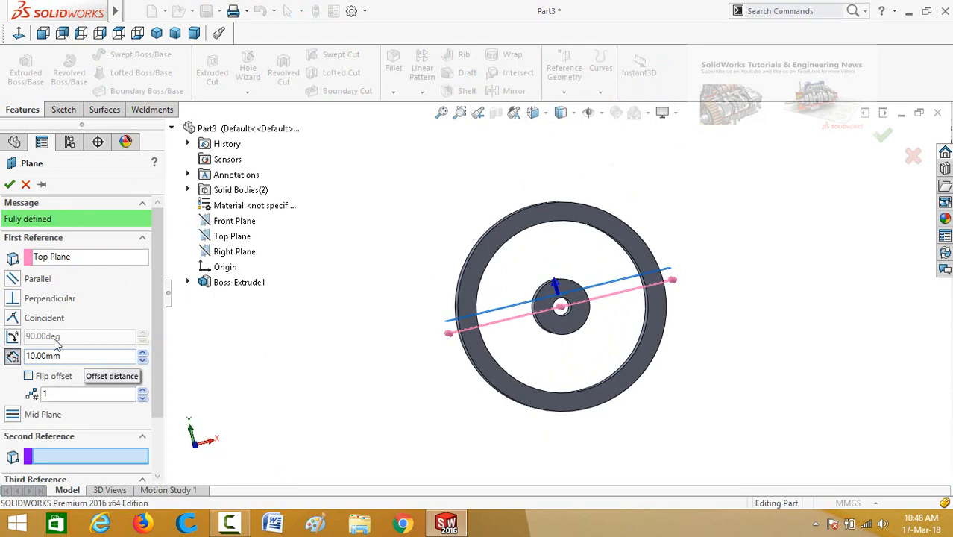
{"action": "left_click", "coordinate": [9, 185]}
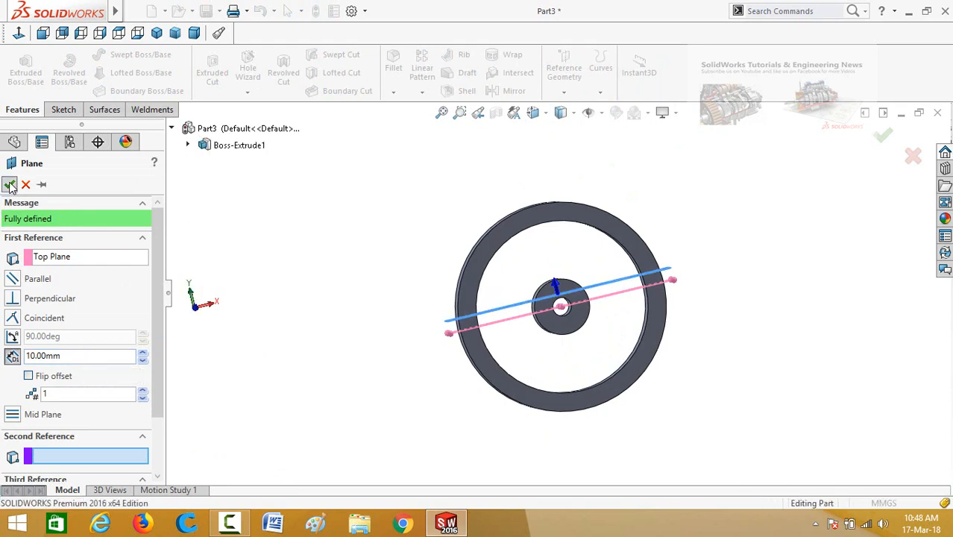
Start a sketch on the new offset plane, viewed face-on with the model displayed as Hidden Lines Visible.
{"action": "middle_click_drag", "start_coordinate": [374, 302], "coordinate": [510, 329]}
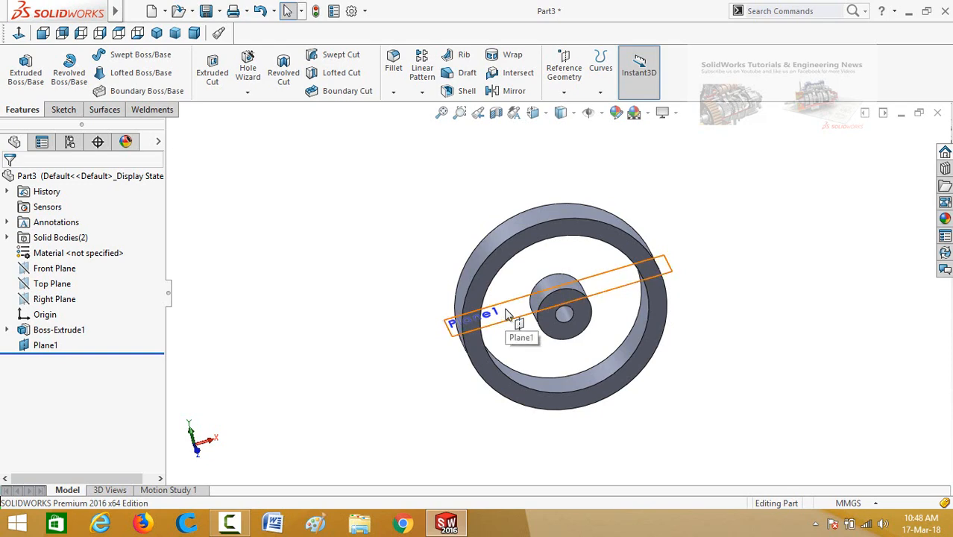
{"action": "left_click", "coordinate": [507, 313]}
{"action": "left_click", "coordinate": [568, 273]}
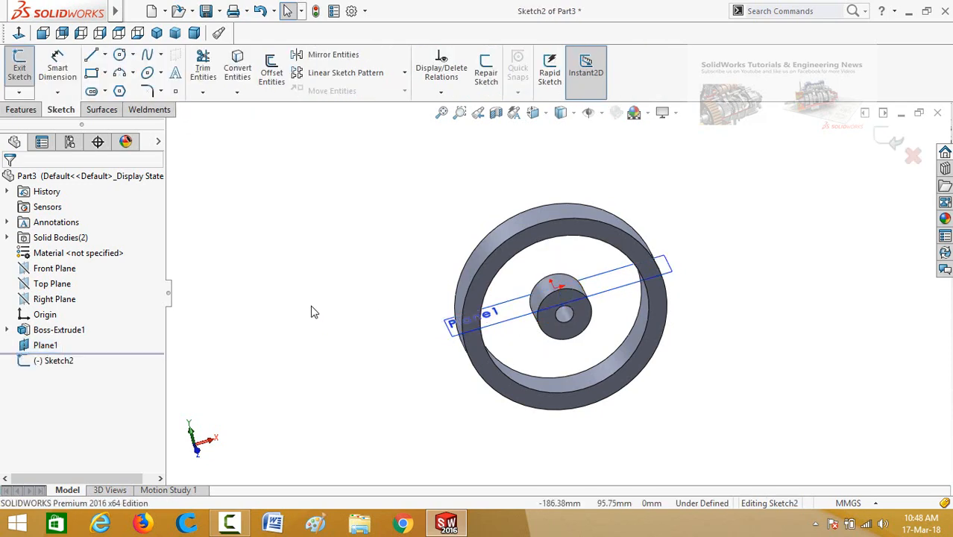
{"action": "key", "text": "ctrl+8"}
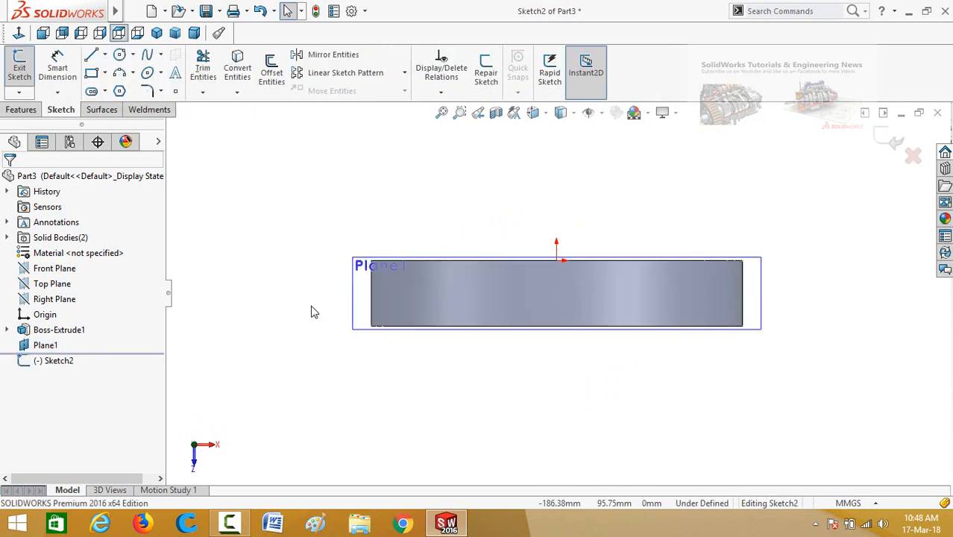
{"action": "left_click", "coordinate": [567, 112]}
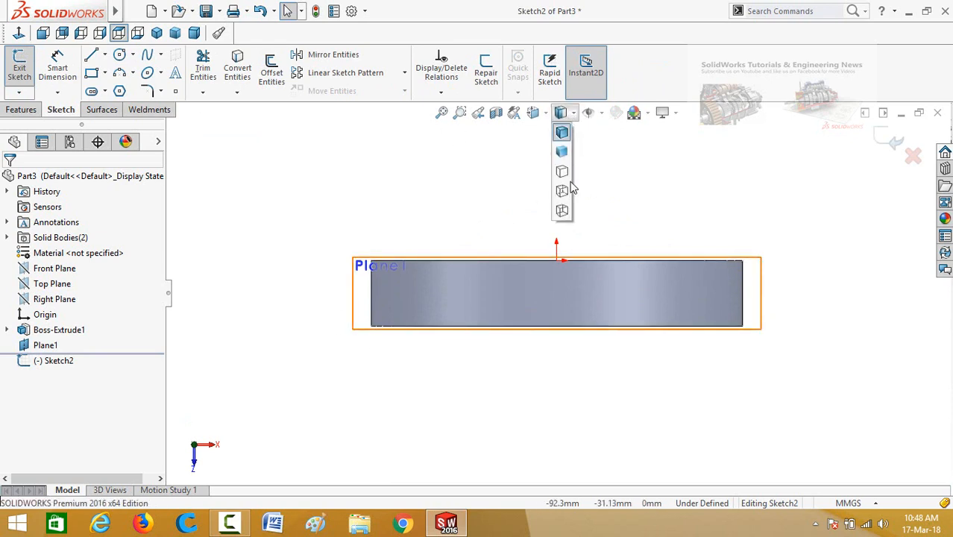
{"action": "left_click", "coordinate": [566, 191]}
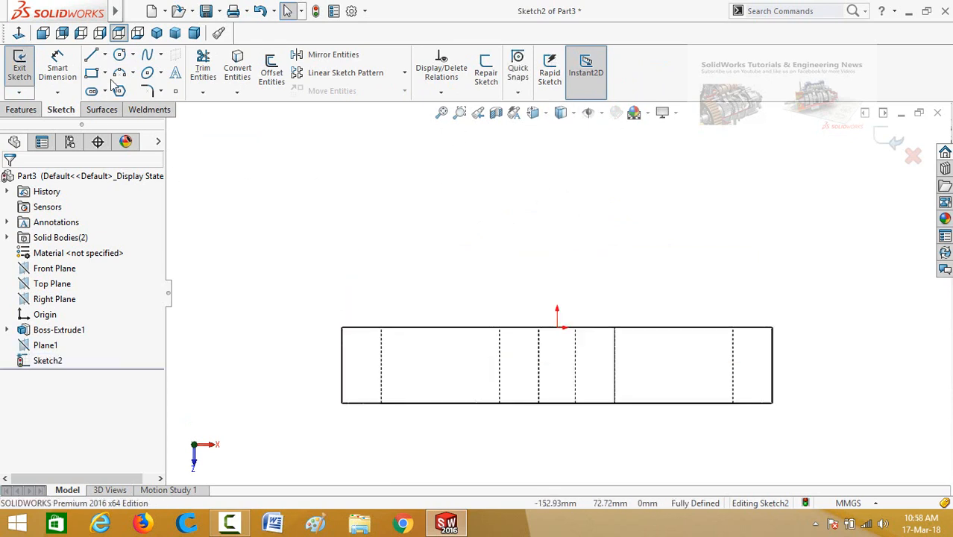
Sketch two separate slanted lines above the ring outline, about 28 mm long and, to its right, about 15 mm long.
{"action": "left_click", "coordinate": [92, 56]}
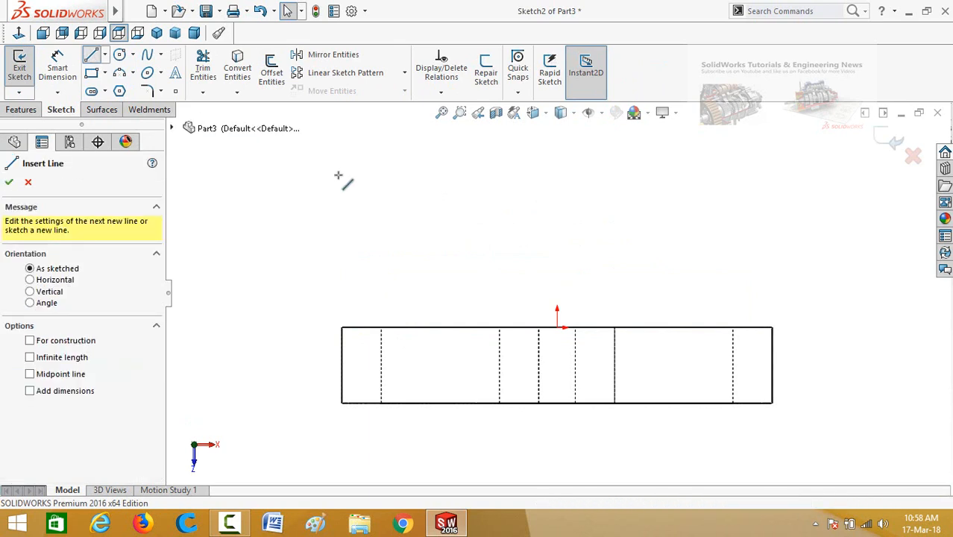
{"action": "left_click", "coordinate": [394, 200]}
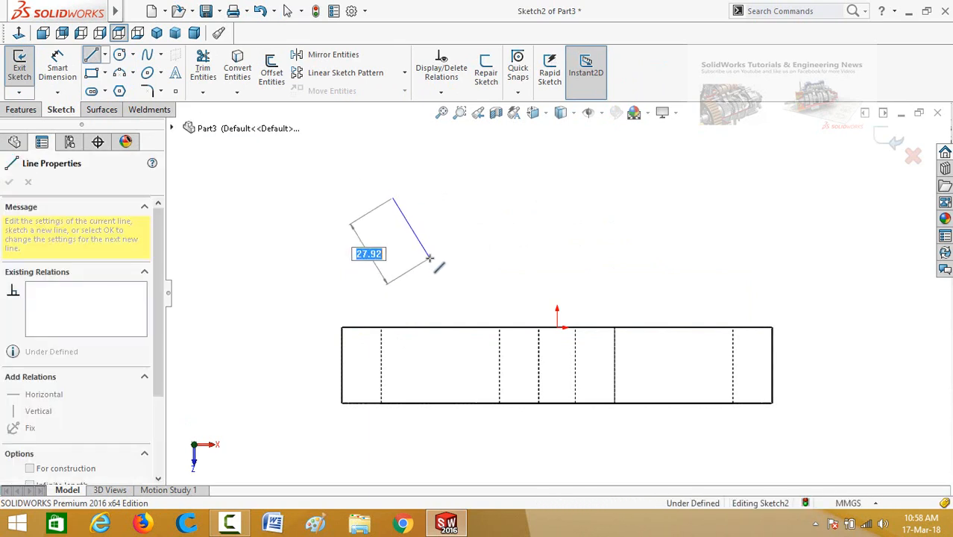
{"action": "left_click", "coordinate": [429, 258]}
{"action": "key", "text": "Escape"}
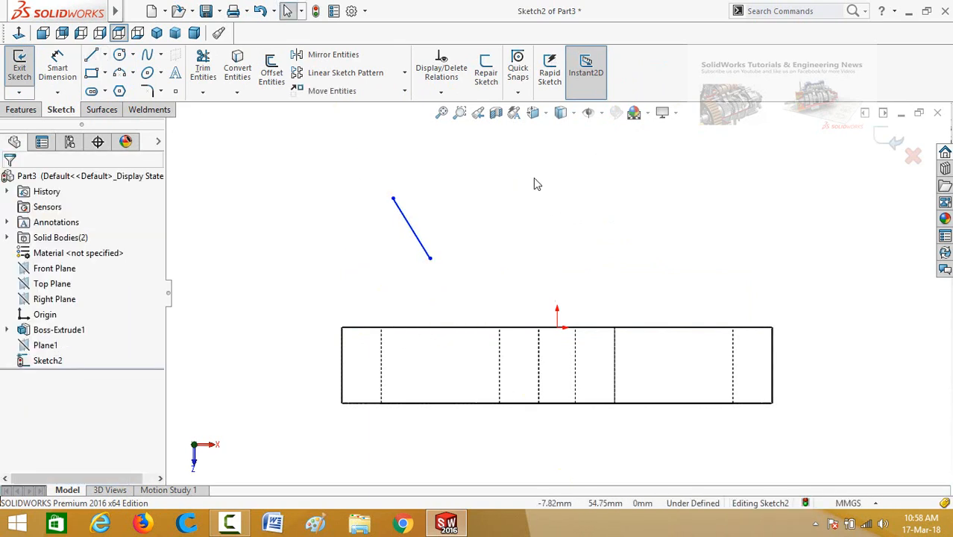
{"action": "key", "text": "Return"}
{"action": "left_click", "coordinate": [505, 179]}
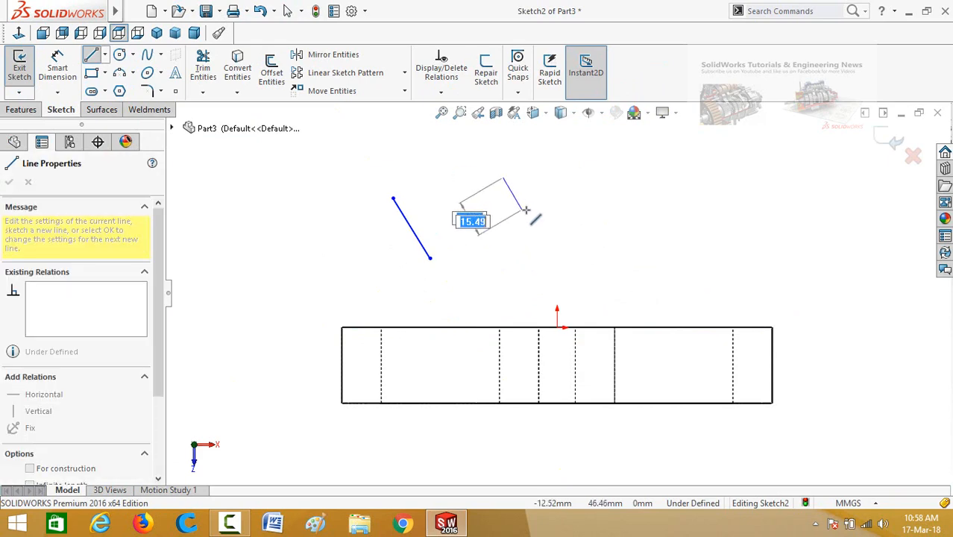
{"action": "left_click", "coordinate": [522, 212]}
{"action": "key", "text": "Escape"}
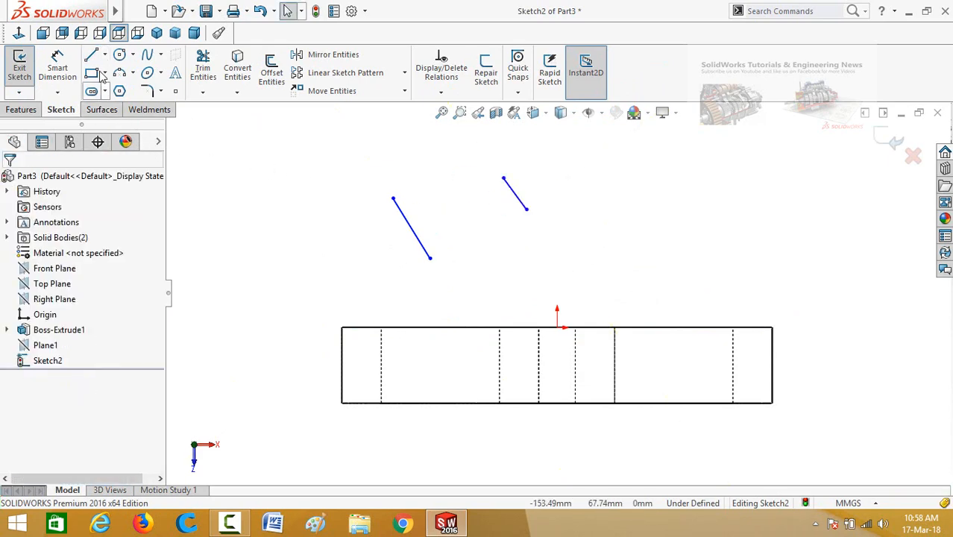
Add a parallel relation between the two slanted lines.
{"action": "left_click_drag", "start_coordinate": [564, 156], "coordinate": [351, 284]}
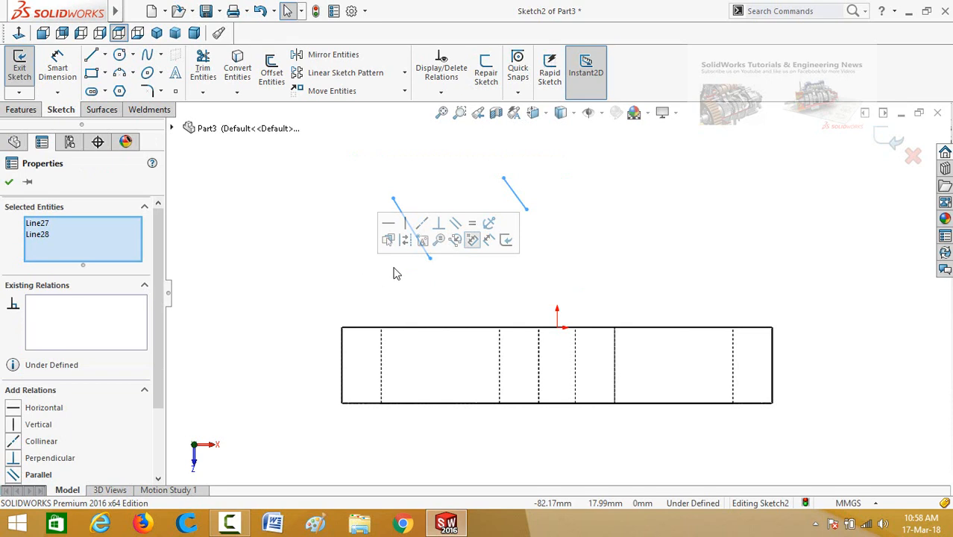
{"action": "left_click", "coordinate": [456, 226]}
{"action": "left_click", "coordinate": [522, 280]}
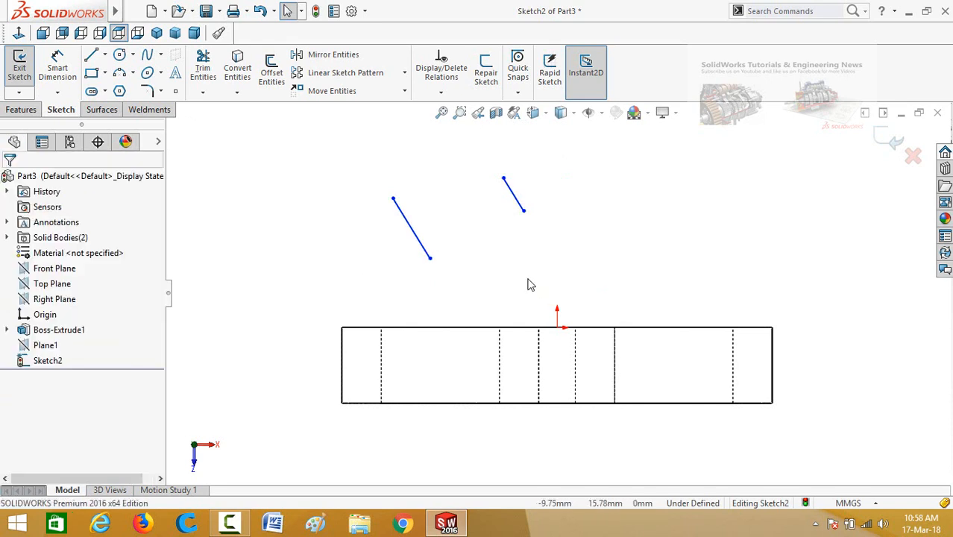
Draw a centerline joining the midpoints of the two slanted lines and shift its right end slightly to make it about 46 mm long.
{"action": "left_click", "coordinate": [104, 54]}
{"action": "left_click", "coordinate": [125, 87]}
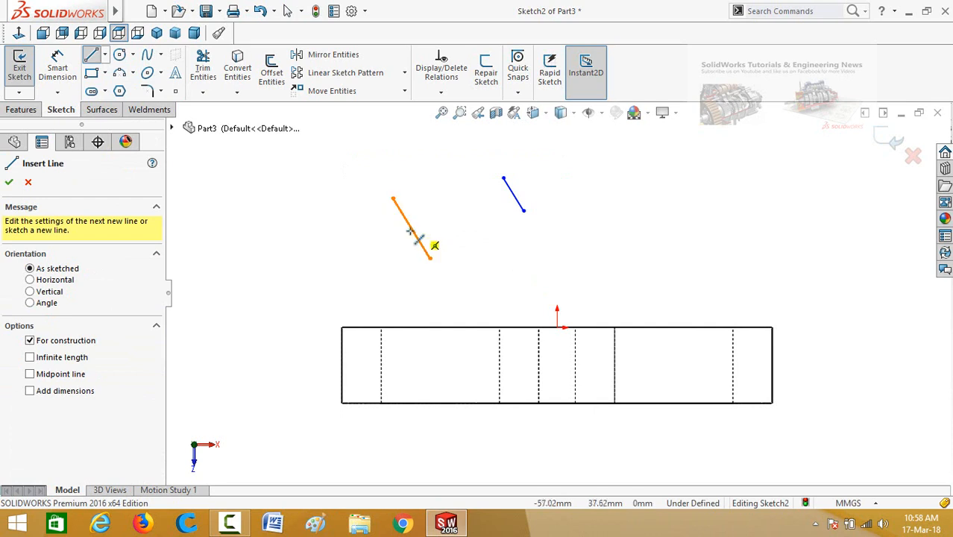
{"action": "left_click", "coordinate": [411, 228]}
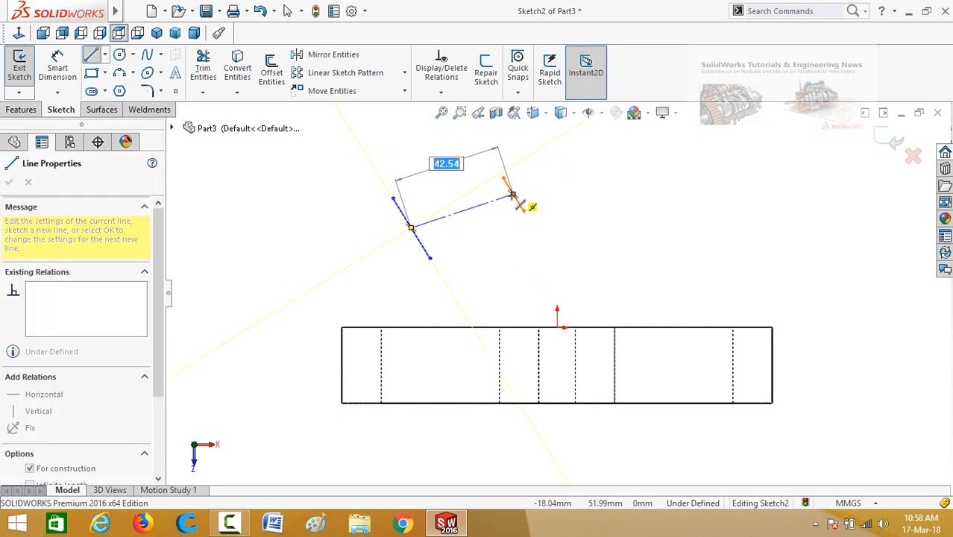
{"action": "left_click", "coordinate": [512, 196]}
{"action": "key", "text": "Escape"}
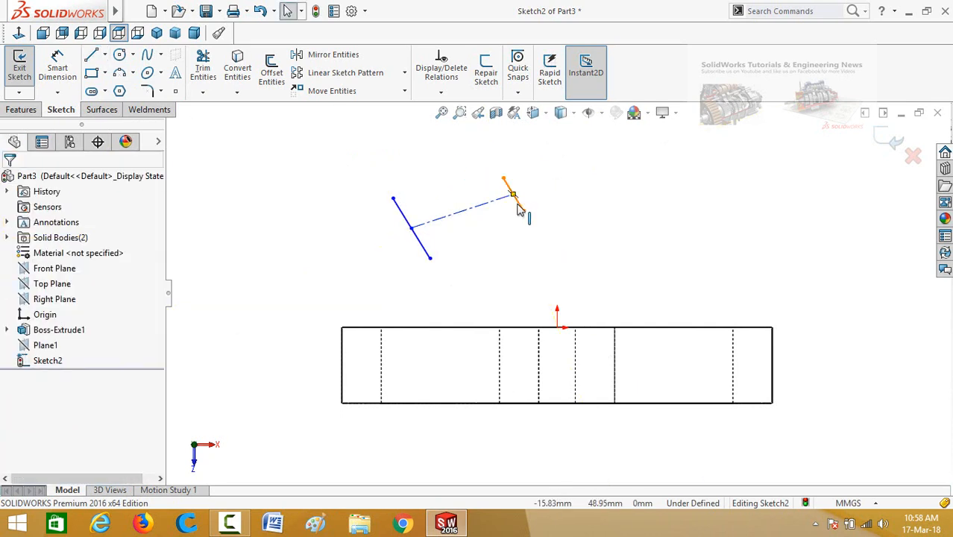
{"action": "mouse_move", "coordinate": [514, 197]}
{"action": "left_mouse_down"}
{"action": "mouse_move", "coordinate": [499, 181]}
{"action": "mouse_move", "coordinate": [521, 206]}
{"action": "mouse_move", "coordinate": [522, 195]}
{"action": "left_mouse_up"}
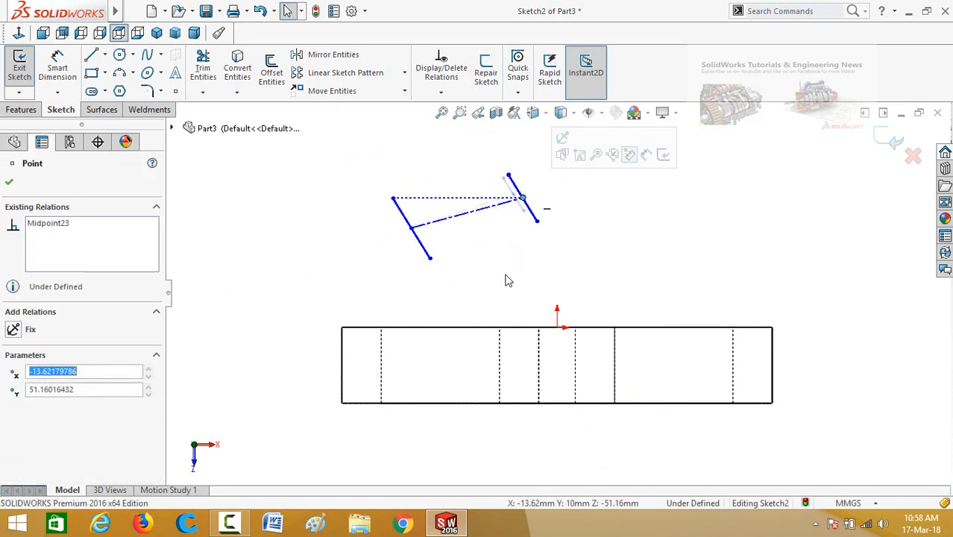
{"action": "left_click", "coordinate": [505, 276]}
Make the centerline perpendicular to both slanted lines.
{"action": "left_click", "coordinate": [427, 233]}
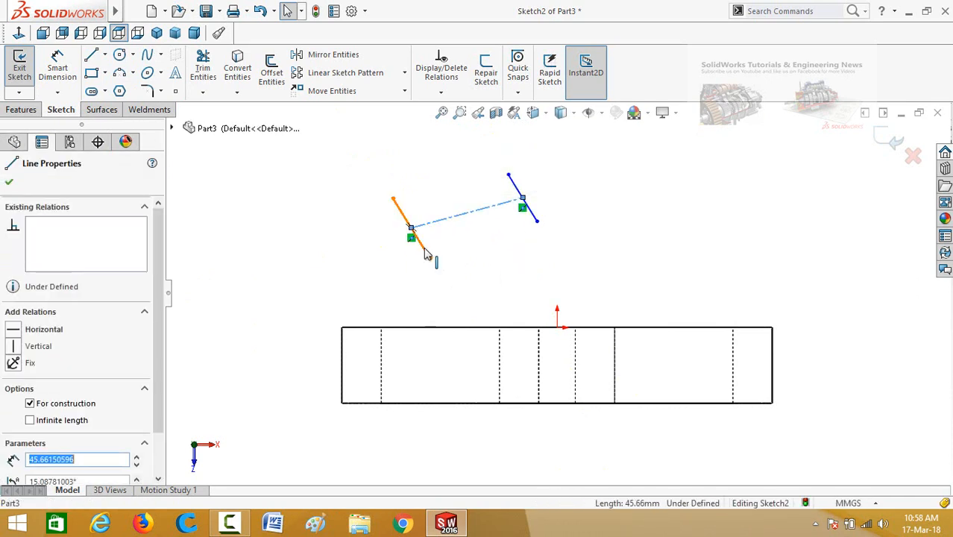
{"action": "left_click", "coordinate": [427, 255], "text": "ctrl"}
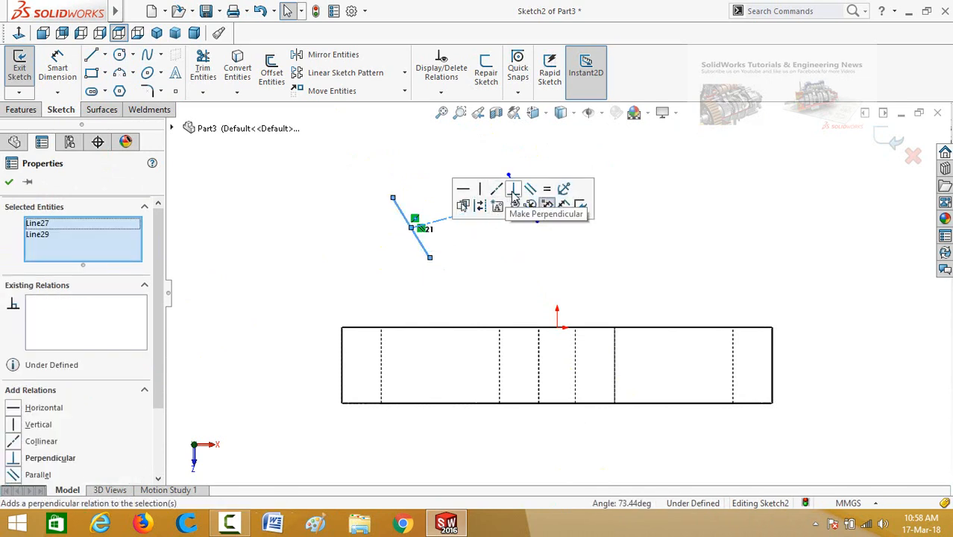
{"action": "left_click", "coordinate": [505, 191]}
{"action": "left_click", "coordinate": [482, 268]}
{"action": "scroll", "coordinate": [510, 158], "scroll_direction": "down", "scroll_amount": 2}
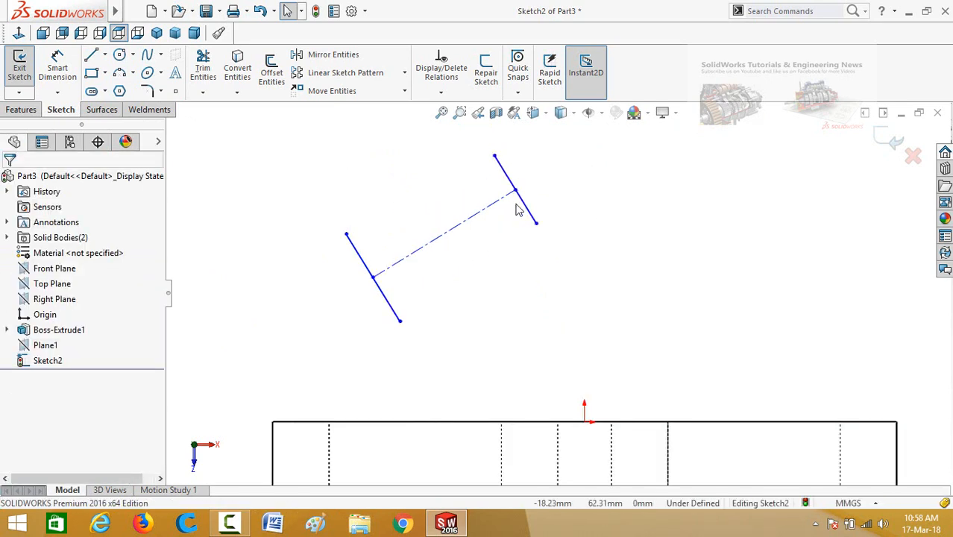
{"action": "left_click", "coordinate": [528, 213]}
{"action": "left_click", "coordinate": [504, 196], "text": "ctrl"}
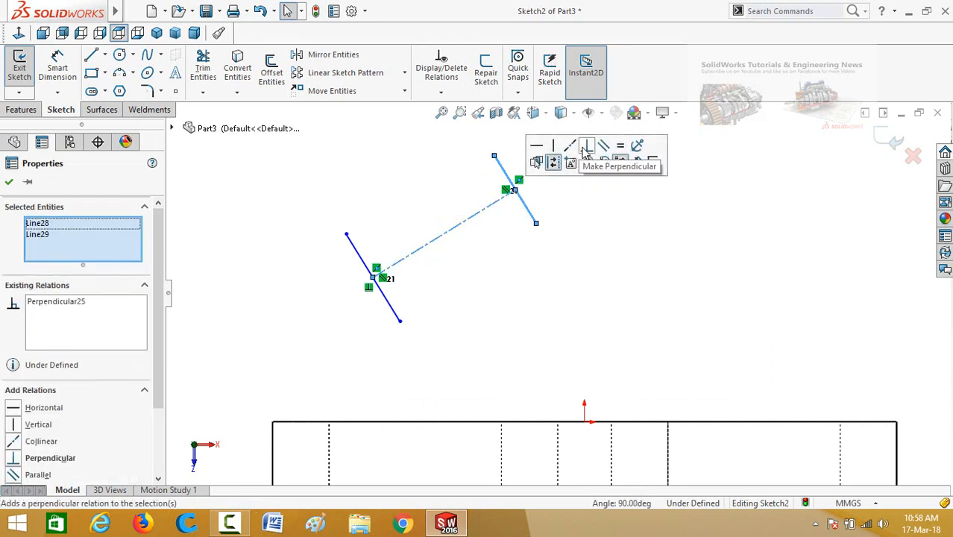
{"action": "left_click", "coordinate": [542, 262]}
Dimension the right slanted line's length as 2 mm, aligned with the line.
{"action": "scroll", "coordinate": [577, 283], "scroll_direction": "up", "scroll_amount": 1}
{"action": "right_click_drag", "start_coordinate": [579, 275], "coordinate": [571, 179]}
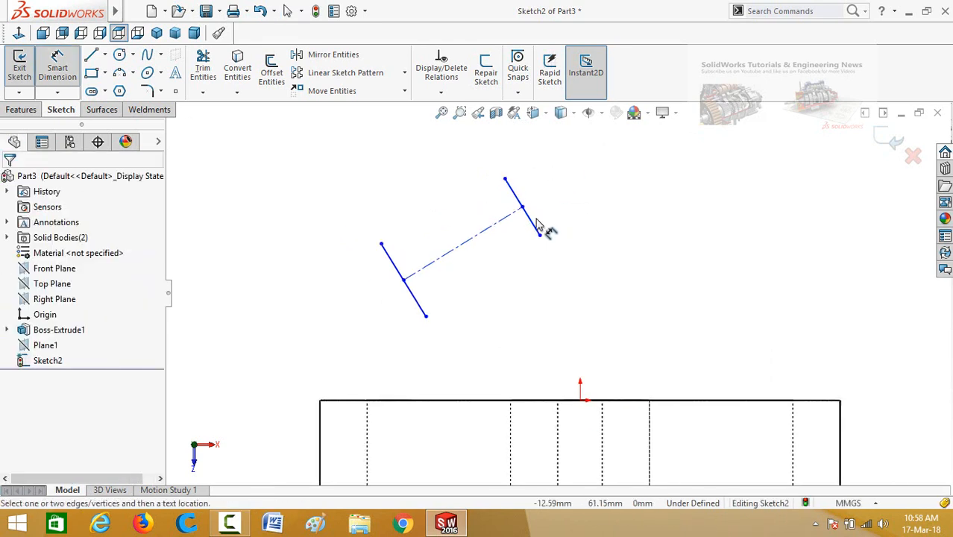
{"action": "left_click", "coordinate": [535, 233]}
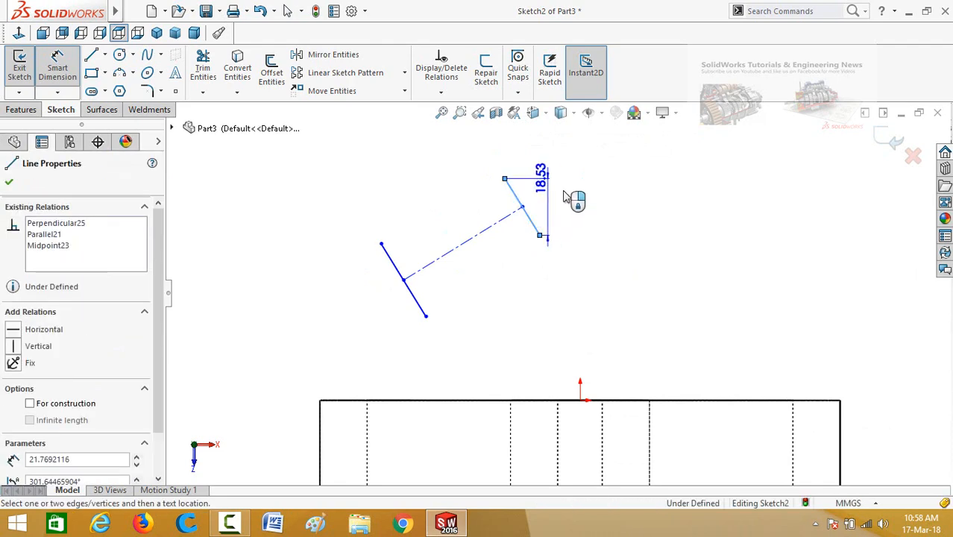
{"action": "left_click", "coordinate": [546, 171]}
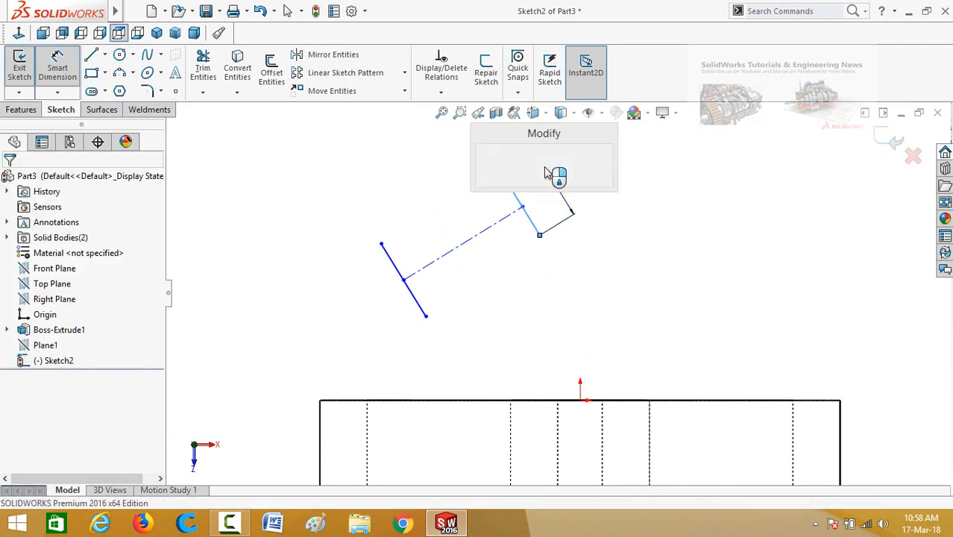
{"action": "type", "text": "2"}
{"action": "left_click", "coordinate": [485, 168]}
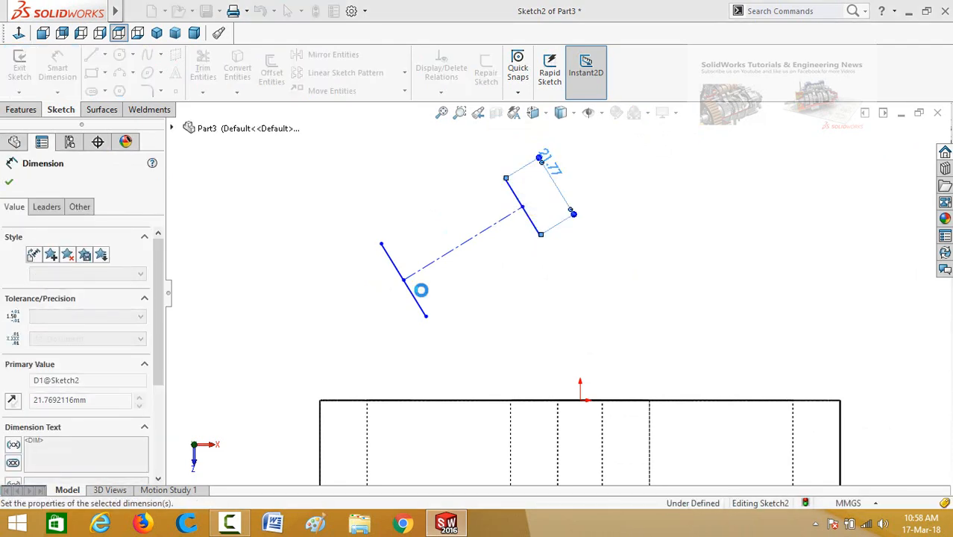
Dimension the left slanted line's length as 8 mm, aligned with the line.
{"action": "left_click", "coordinate": [422, 307]}
{"action": "left_click", "coordinate": [354, 322]}
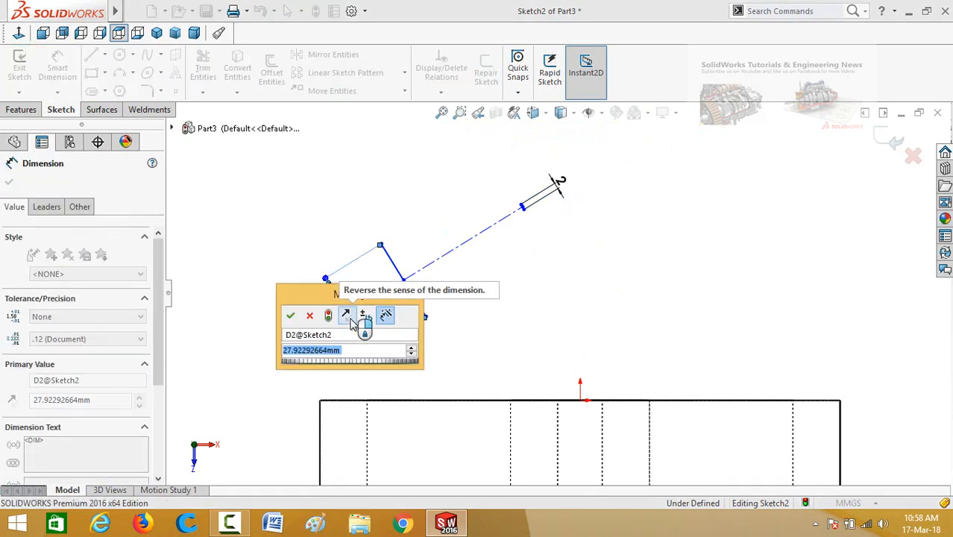
{"action": "type", "text": "8"}
{"action": "left_click", "coordinate": [290, 315]}
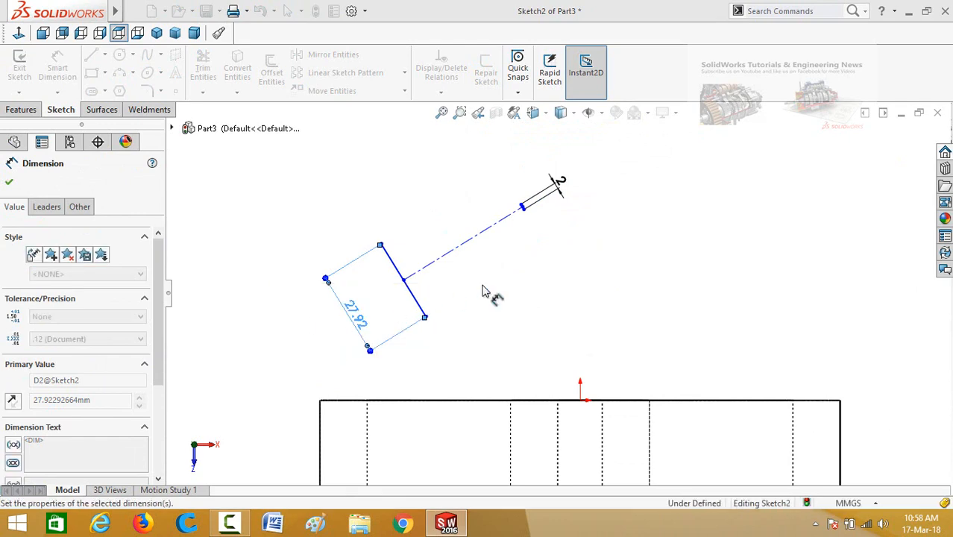
{"action": "key", "text": "Escape"}
Draw a line connecting the upper endpoint of the 8 mm line to the upper endpoint of the 2 mm line.
{"action": "left_click", "coordinate": [93, 56]}
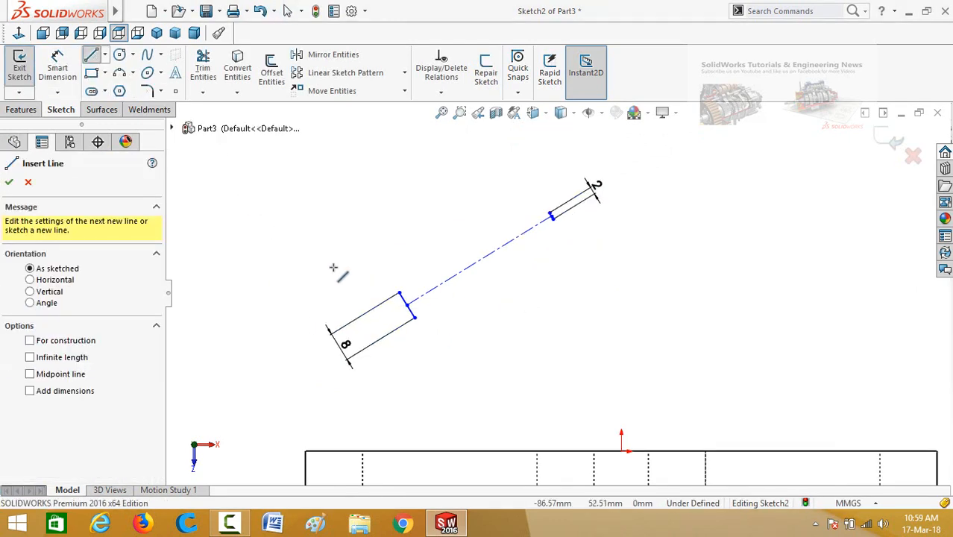
{"action": "left_click", "coordinate": [400, 294]}
{"action": "scroll", "coordinate": [419, 301], "scroll_direction": "down", "scroll_amount": 5}
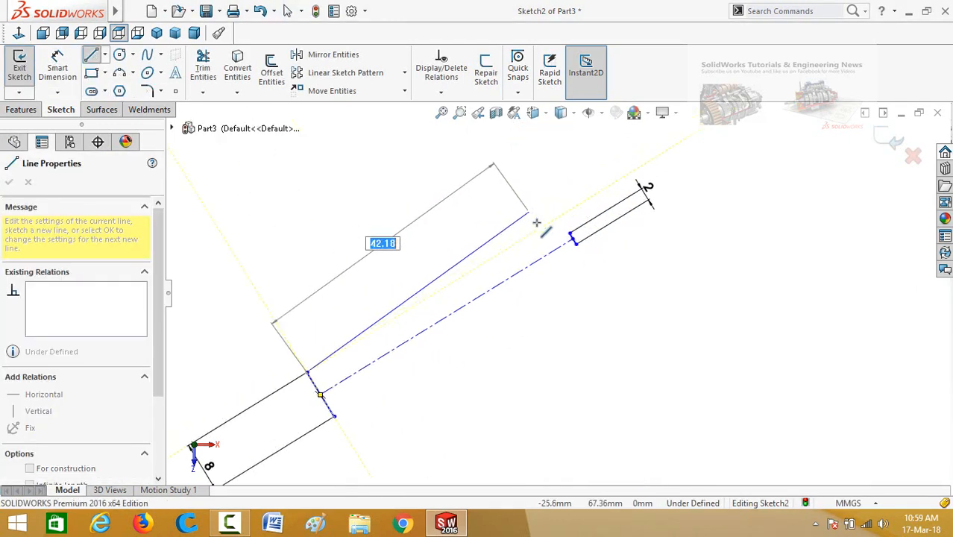
{"action": "double_click", "coordinate": [603, 285]}
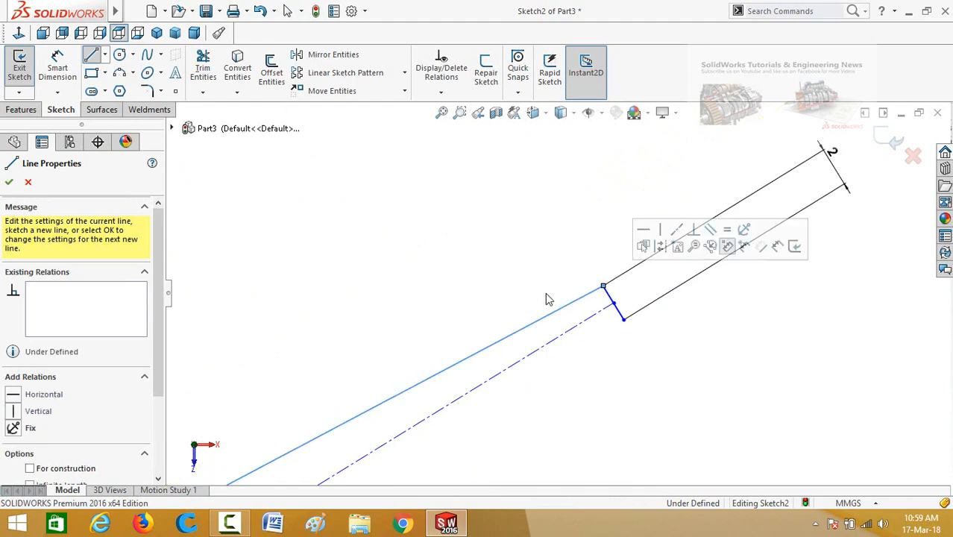
Draw a line connecting the lower endpoint of the 2 mm line to the lower endpoint of the 8 mm line.
{"action": "scroll", "coordinate": [549, 306], "scroll_direction": "up", "scroll_amount": 5}
{"action": "scroll", "coordinate": [549, 322], "scroll_direction": "down", "scroll_amount": 5}
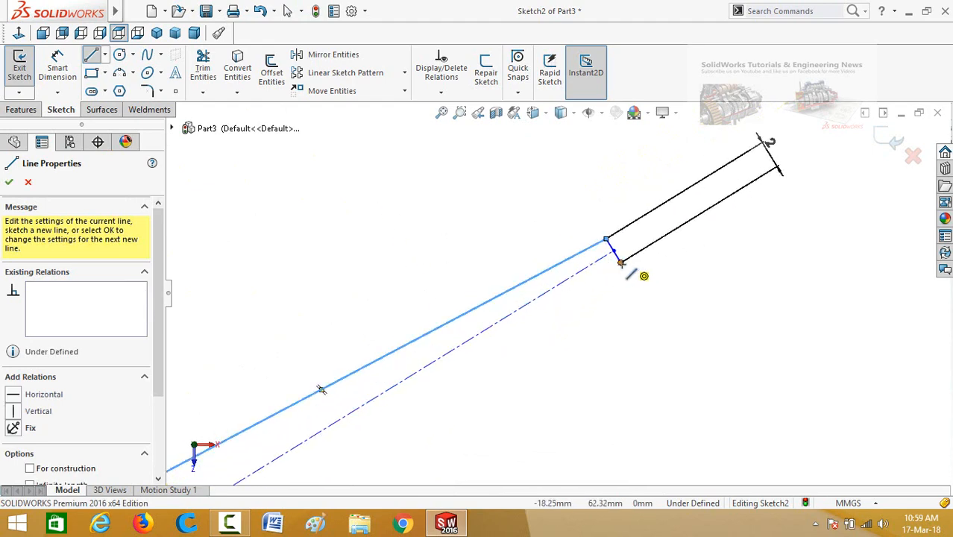
{"action": "left_click", "coordinate": [620, 262]}
{"action": "scroll", "coordinate": [554, 294], "scroll_direction": "up", "scroll_amount": 2}
{"action": "scroll", "coordinate": [452, 381], "scroll_direction": "up", "scroll_amount": 2}
{"action": "scroll", "coordinate": [377, 436], "scroll_direction": "down", "scroll_amount": 2}
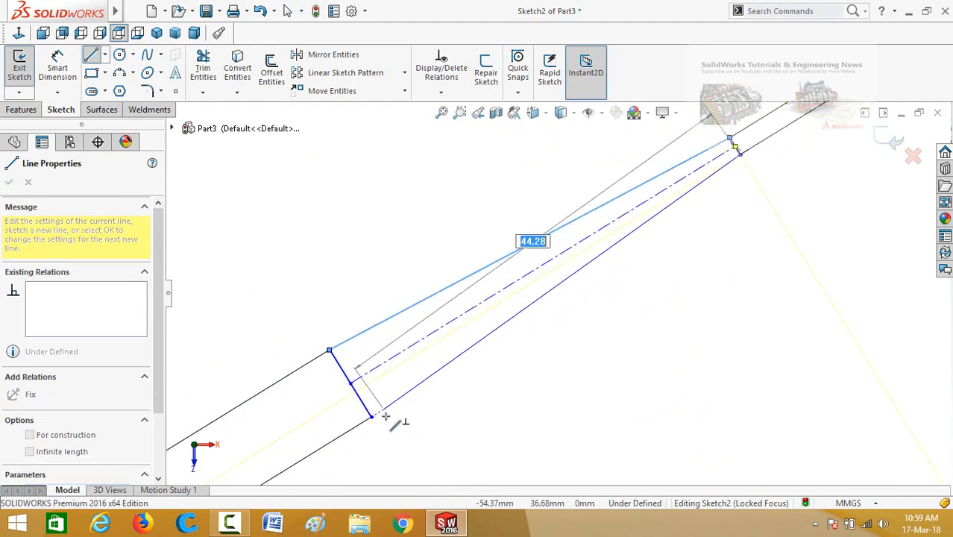
{"action": "left_click", "coordinate": [371, 417]}
{"action": "key", "text": "Escape"}
Move the tapered blade profile down so that it overlaps the ring body's side outline.
{"action": "scroll", "coordinate": [506, 390], "scroll_direction": "up", "scroll_amount": 5}
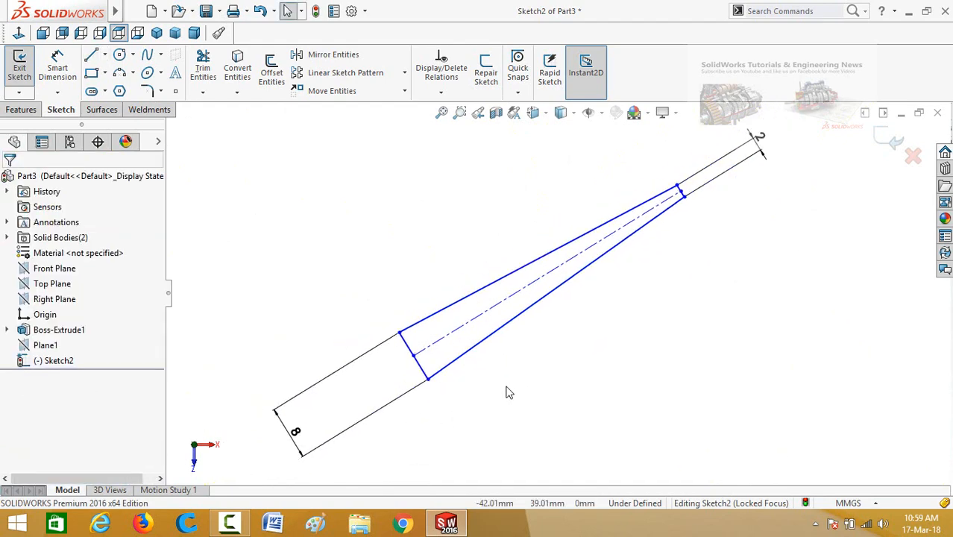
{"action": "scroll", "coordinate": [598, 357], "scroll_direction": "up", "scroll_amount": 3}
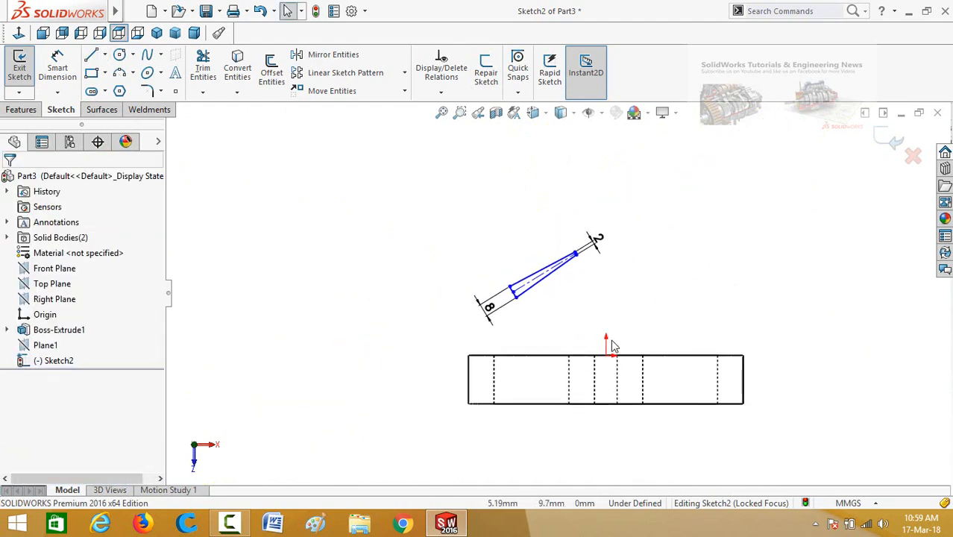
{"action": "scroll", "coordinate": [397, 265], "scroll_direction": "down", "scroll_amount": 3}
{"action": "mouse_move", "coordinate": [431, 255]}
{"action": "left_mouse_down"}
{"action": "mouse_move", "coordinate": [549, 326]}
{"action": "mouse_move", "coordinate": [570, 351]}
{"action": "mouse_move", "coordinate": [509, 289]}
{"action": "mouse_move", "coordinate": [559, 366]}
{"action": "left_mouse_up"}
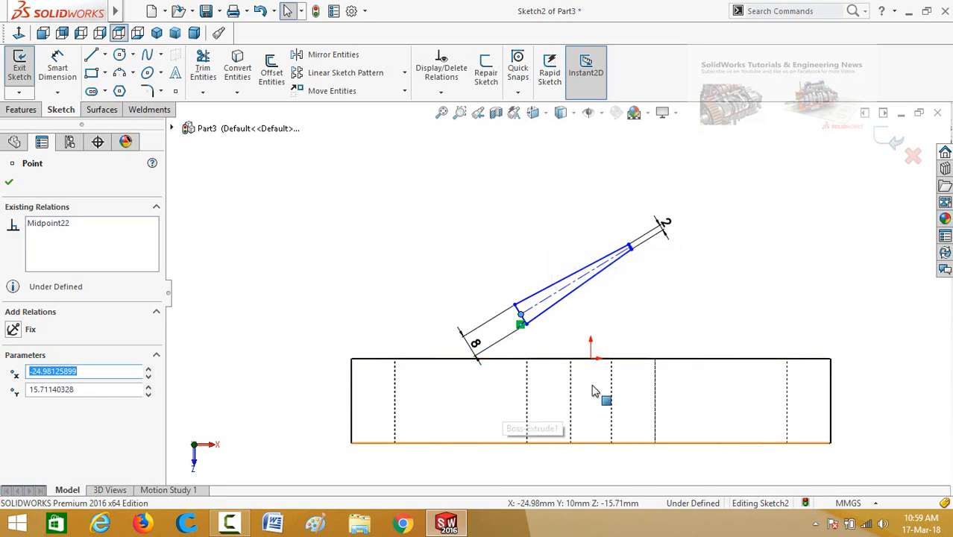
{"action": "scroll", "coordinate": [591, 386], "scroll_direction": "down", "scroll_amount": 1}
{"action": "left_click_drag", "start_coordinate": [491, 237], "coordinate": [512, 387]}
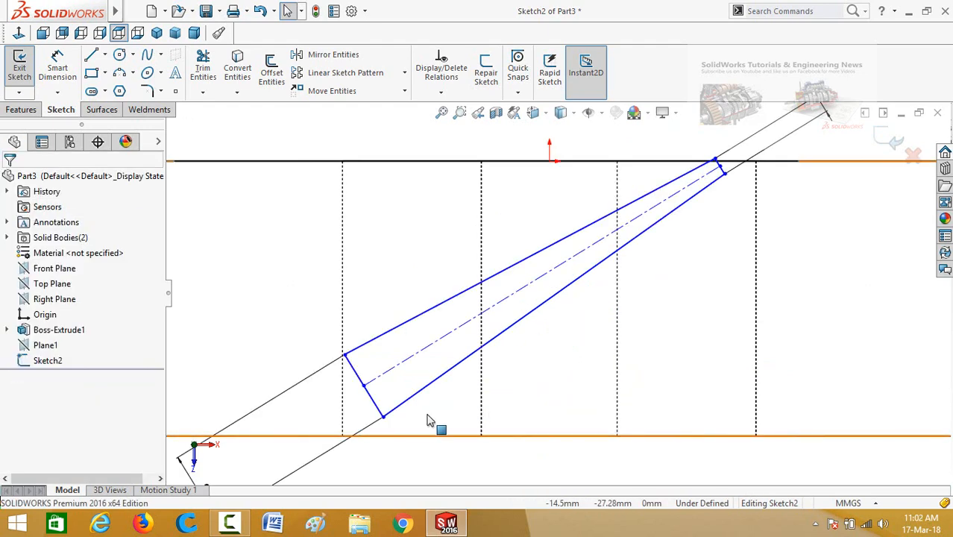
Make the lower endpoint of the 8 mm line coincident with the ring body's bottom edge.
{"action": "scroll", "coordinate": [388, 421], "scroll_direction": "up", "scroll_amount": 1}
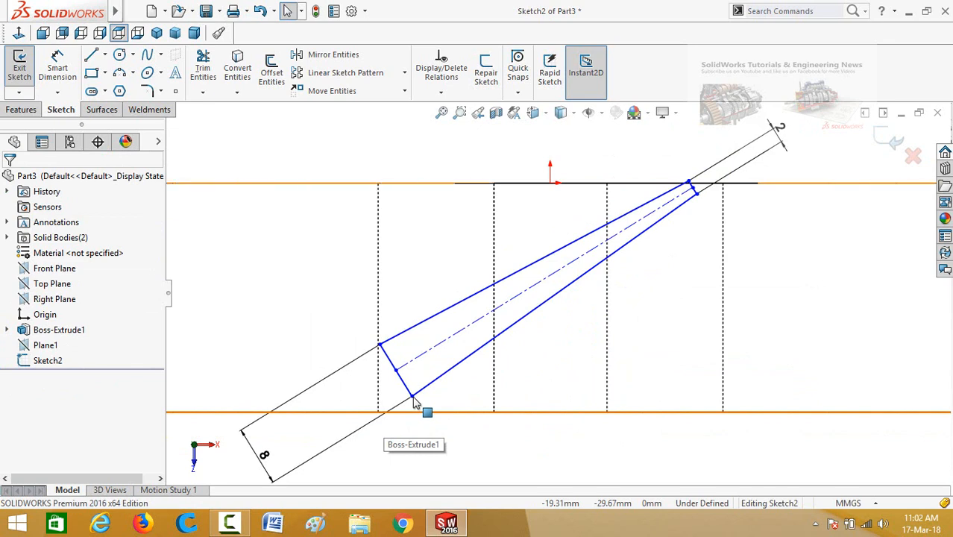
{"action": "left_click", "coordinate": [412, 397]}
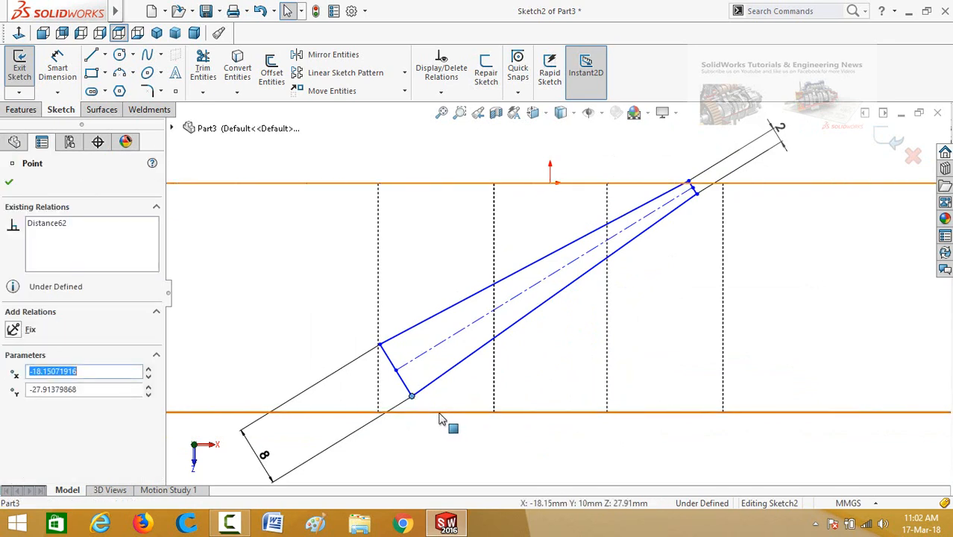
{"action": "left_click", "coordinate": [440, 414], "text": "ctrl"}
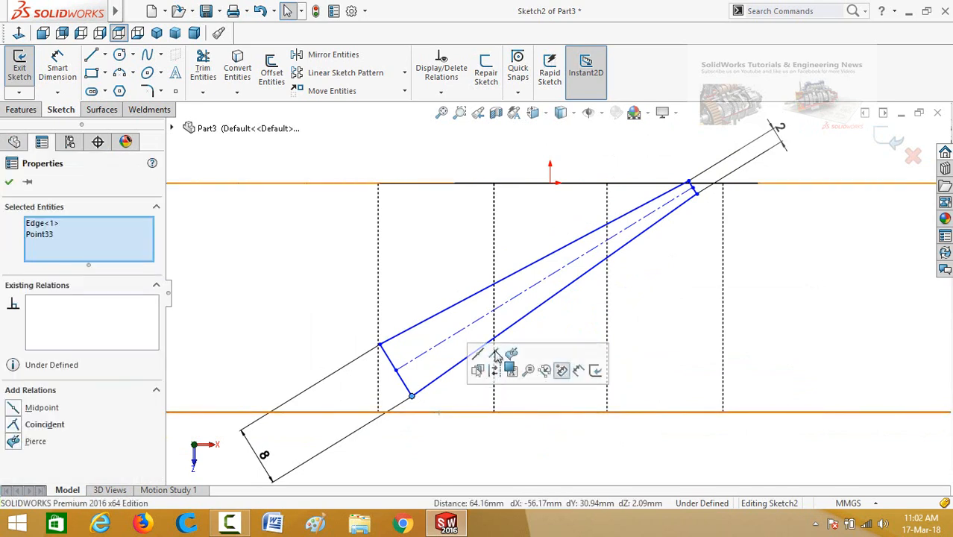
{"action": "left_click", "coordinate": [495, 355]}
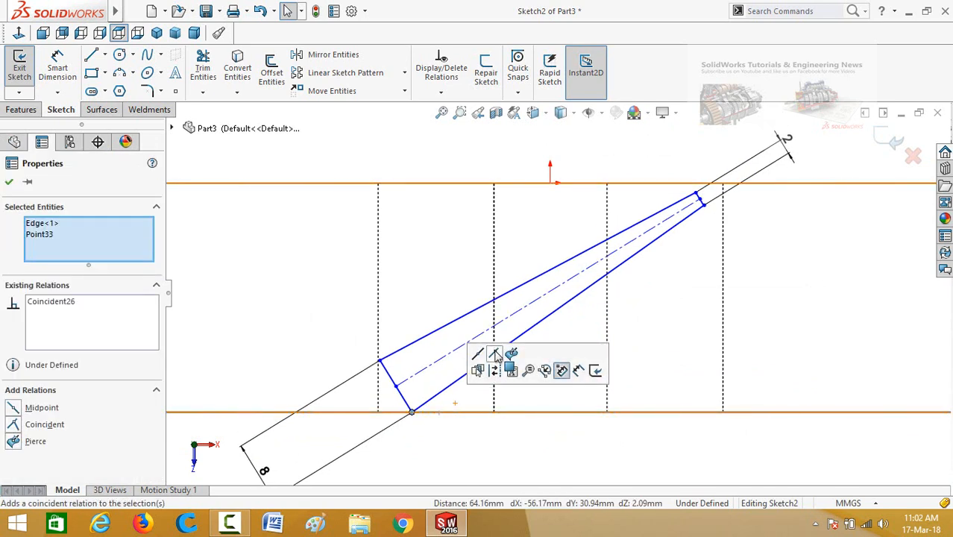
{"action": "left_click", "coordinate": [721, 123]}
Make the upper endpoint of the 2 mm line coincident with the ring body's top edge.
{"action": "scroll", "coordinate": [721, 120], "scroll_direction": "down", "scroll_amount": 1}
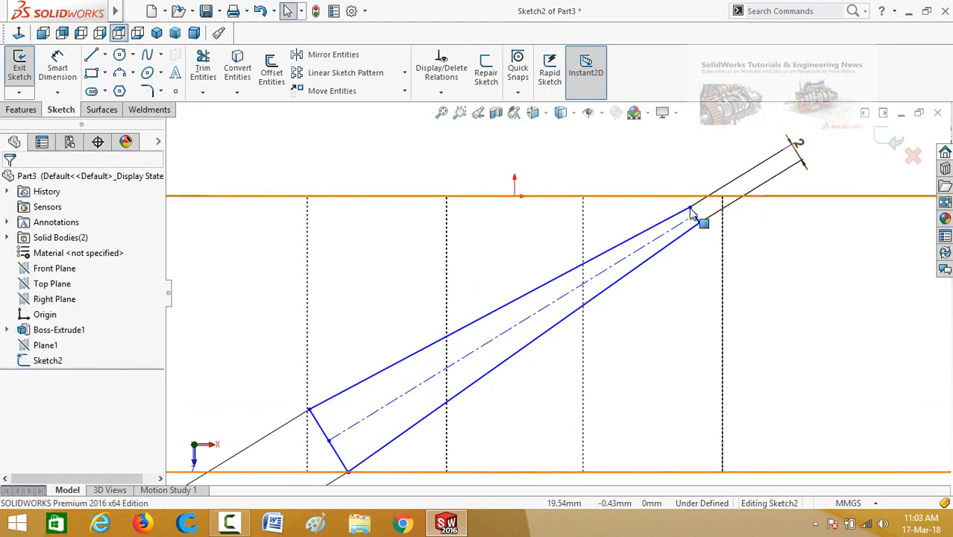
{"action": "left_click", "coordinate": [691, 209]}
{"action": "left_click", "coordinate": [667, 197], "text": "ctrl"}
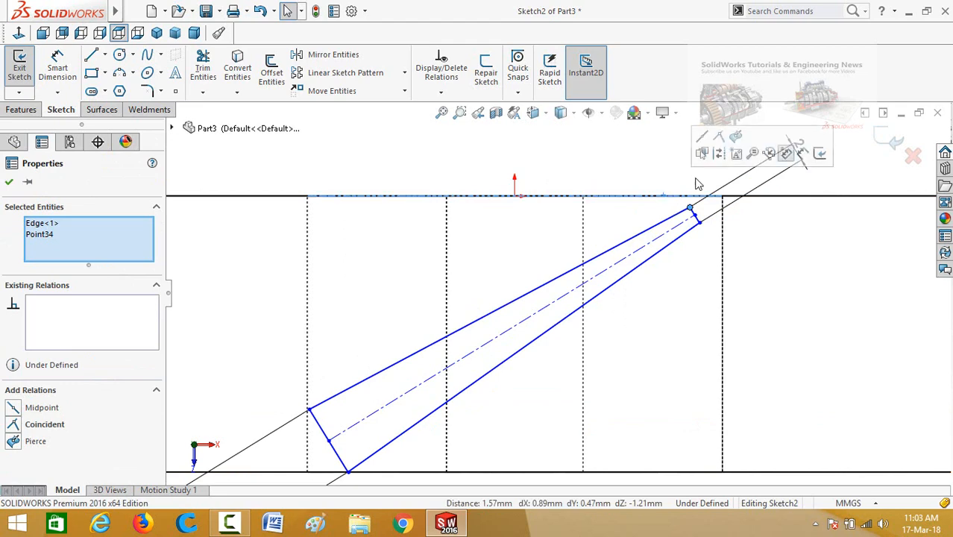
{"action": "left_click", "coordinate": [702, 152]}
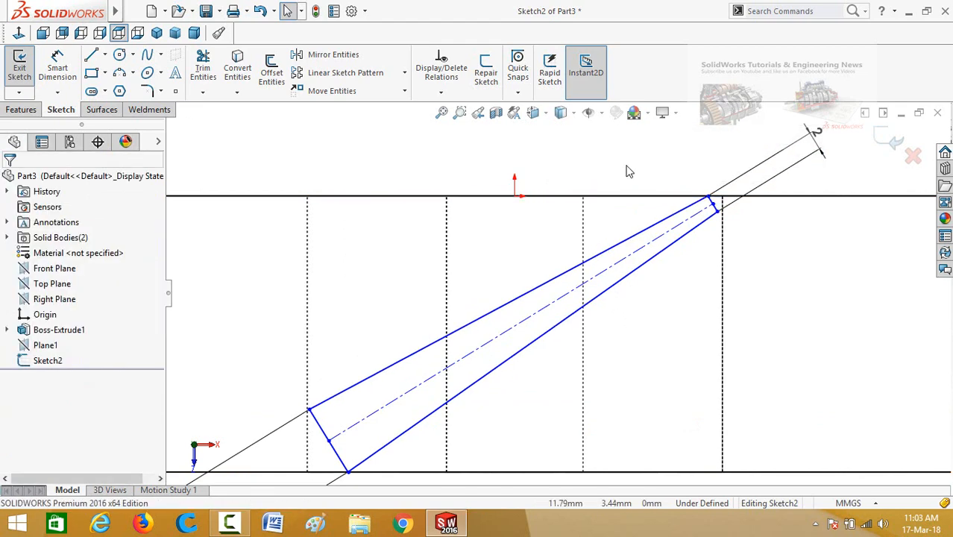
Tilt the blade profile more steeply and draw a construction centerline from the origin to the midpoint of the profile's centerline.
{"action": "left_click_drag", "start_coordinate": [701, 202], "coordinate": [703, 202]}
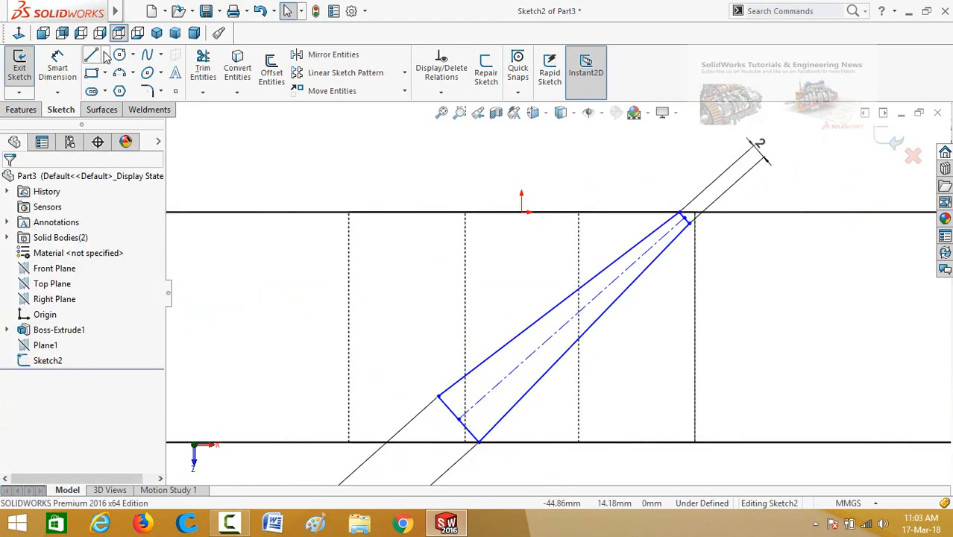
{"action": "left_click", "coordinate": [105, 56]}
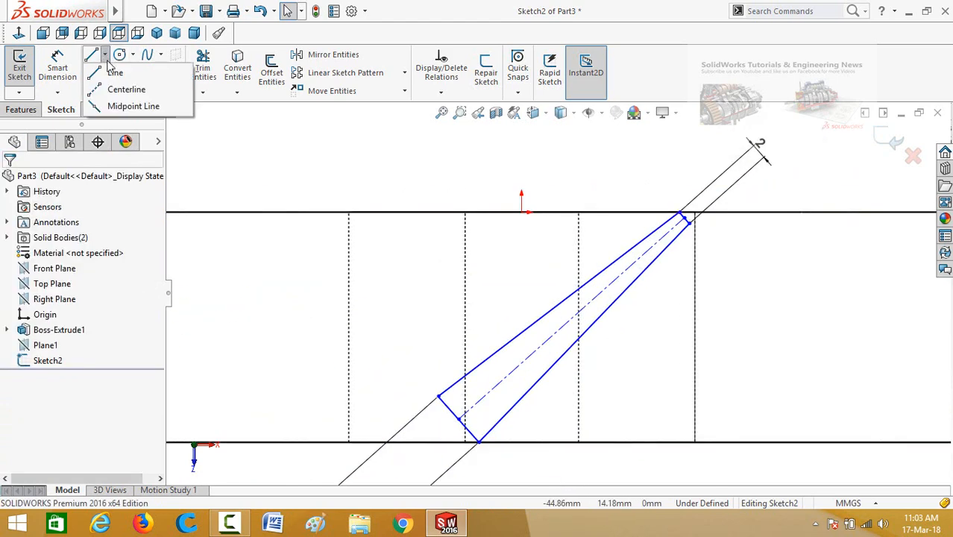
{"action": "left_click", "coordinate": [113, 89]}
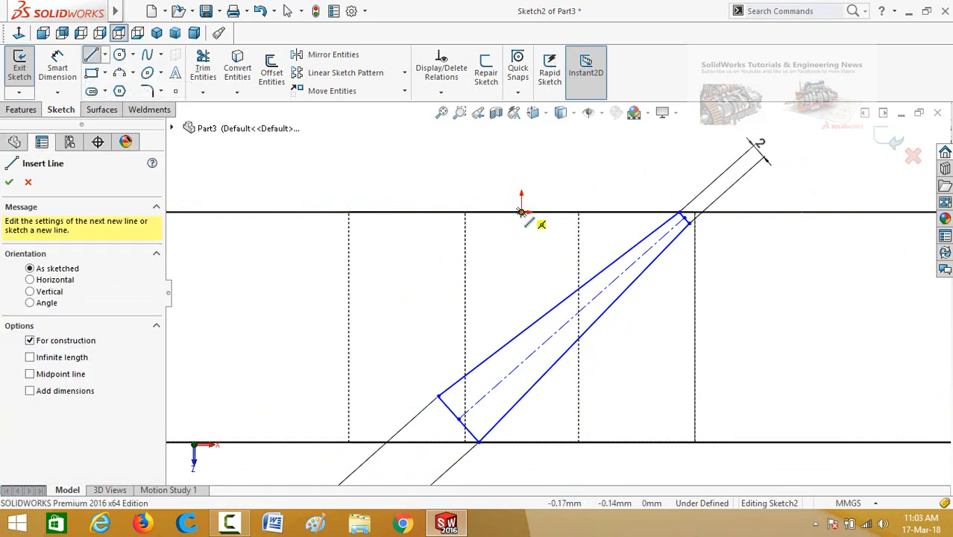
{"action": "left_click", "coordinate": [521, 213]}
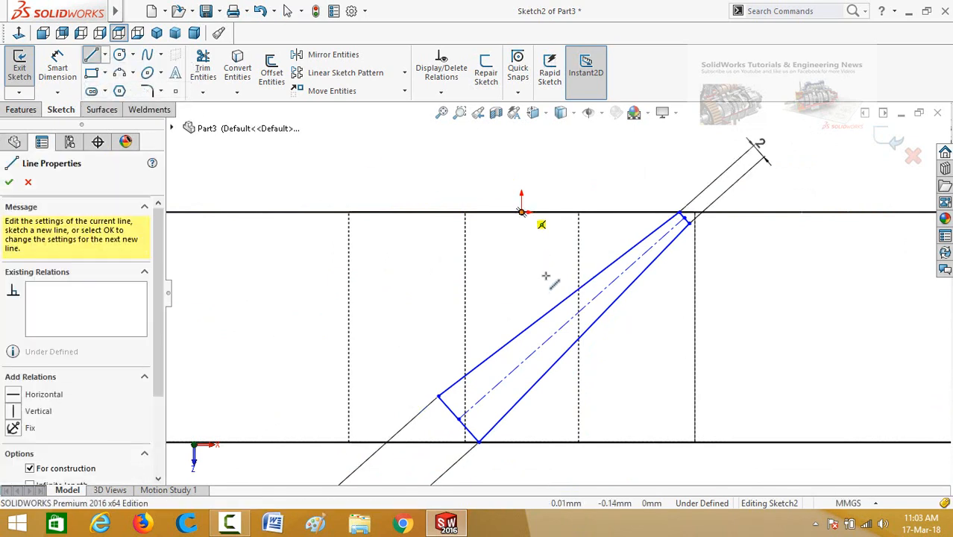
{"action": "left_click", "coordinate": [571, 320]}
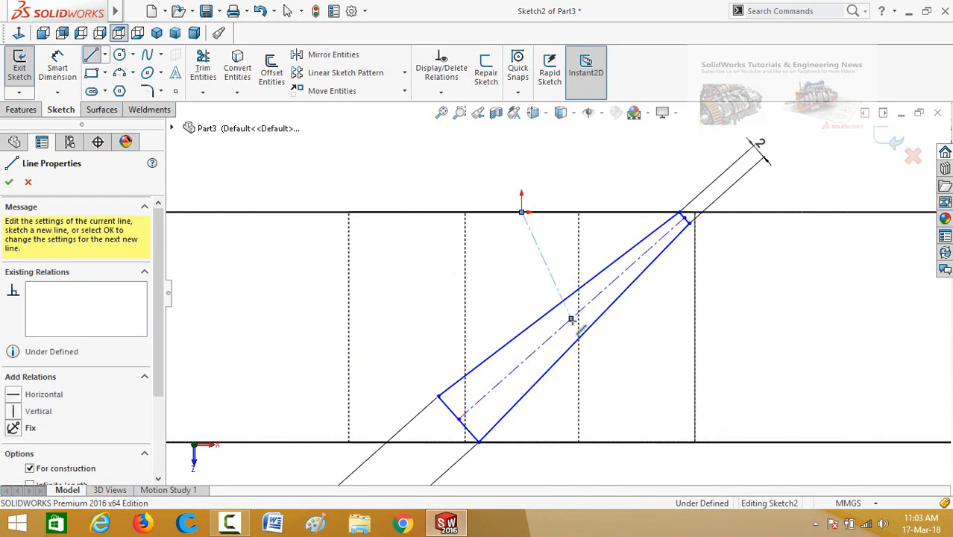
{"action": "key", "text": "Escape"}
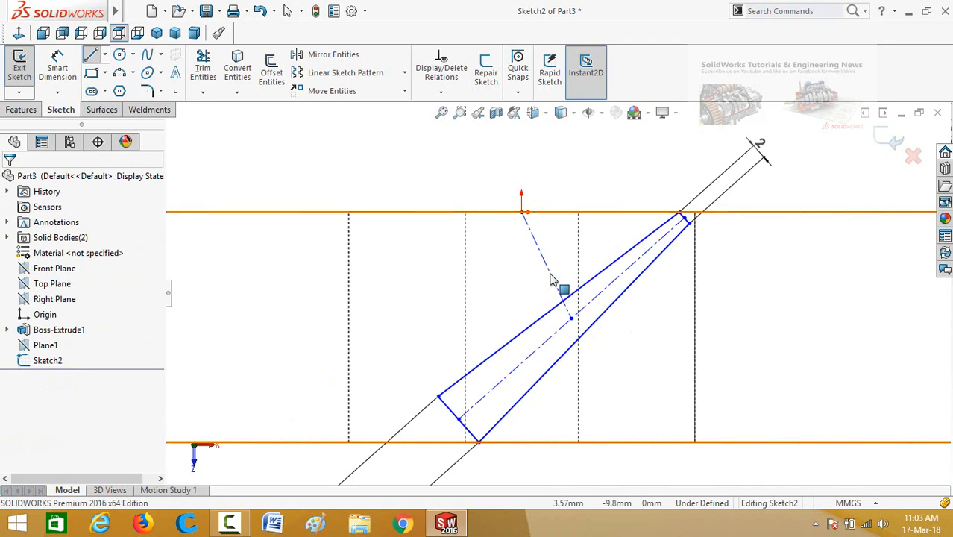
Make the construction line that starts at the origin vertical.
{"action": "left_click", "coordinate": [554, 280]}
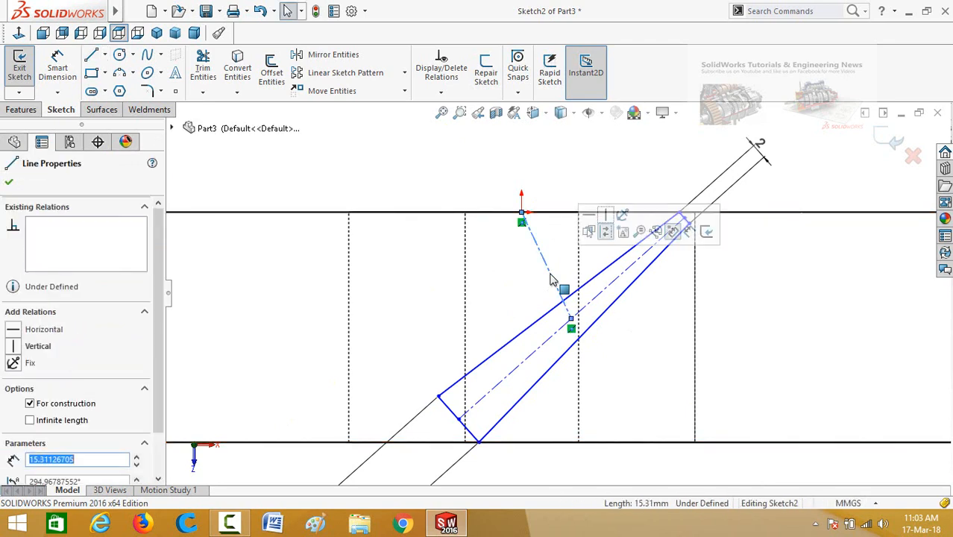
{"action": "left_click", "coordinate": [605, 215]}
{"action": "left_click", "coordinate": [572, 190]}
Dimension the blade profile's slanted centerline as 30 mm, aligned with the line.
{"action": "scroll", "coordinate": [571, 190], "scroll_direction": "up", "scroll_amount": 2}
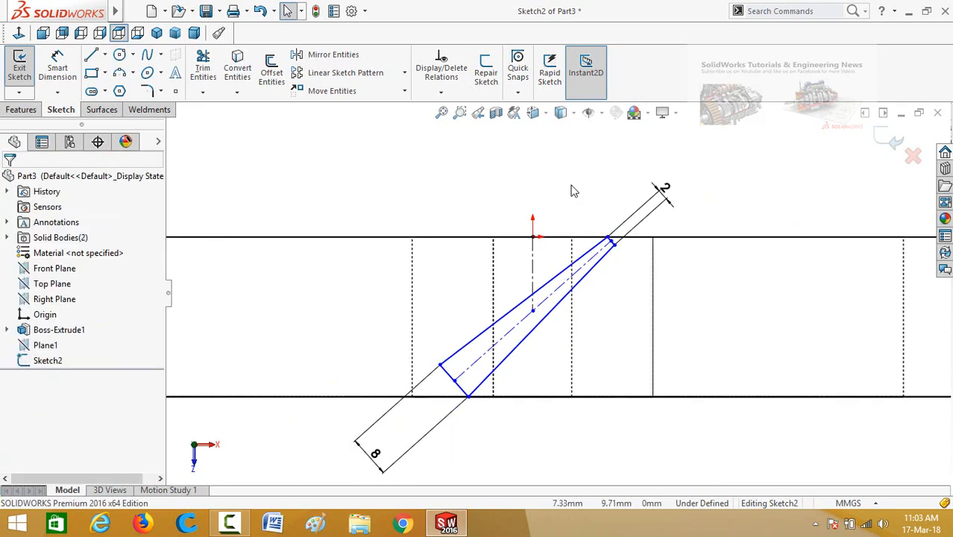
{"action": "right_click_drag", "start_coordinate": [572, 192], "coordinate": [569, 141]}
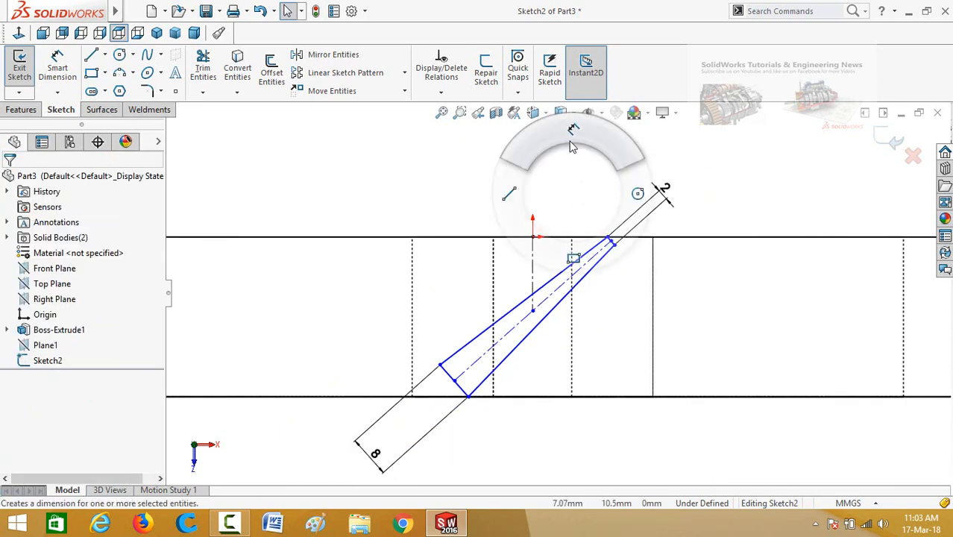
{"action": "left_click", "coordinate": [513, 334]}
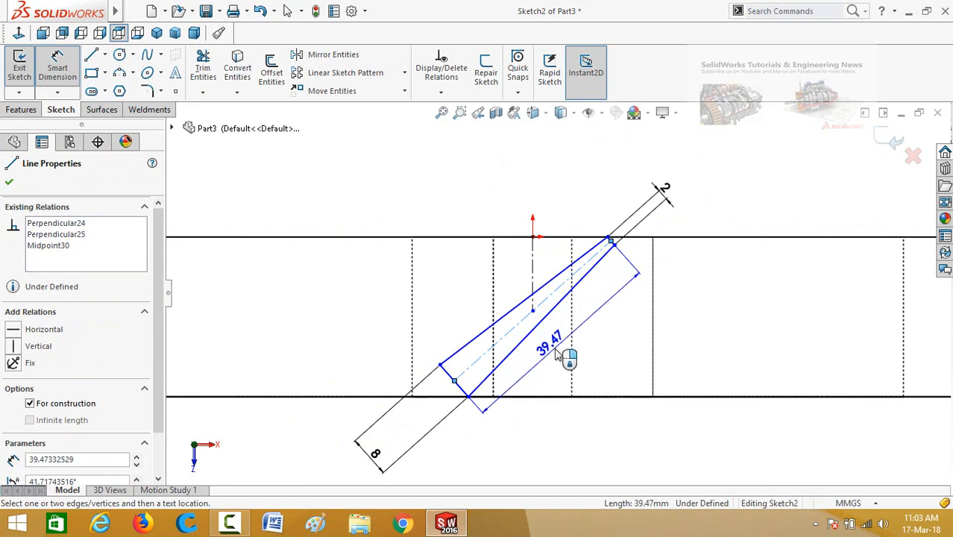
{"action": "left_click", "coordinate": [556, 354]}
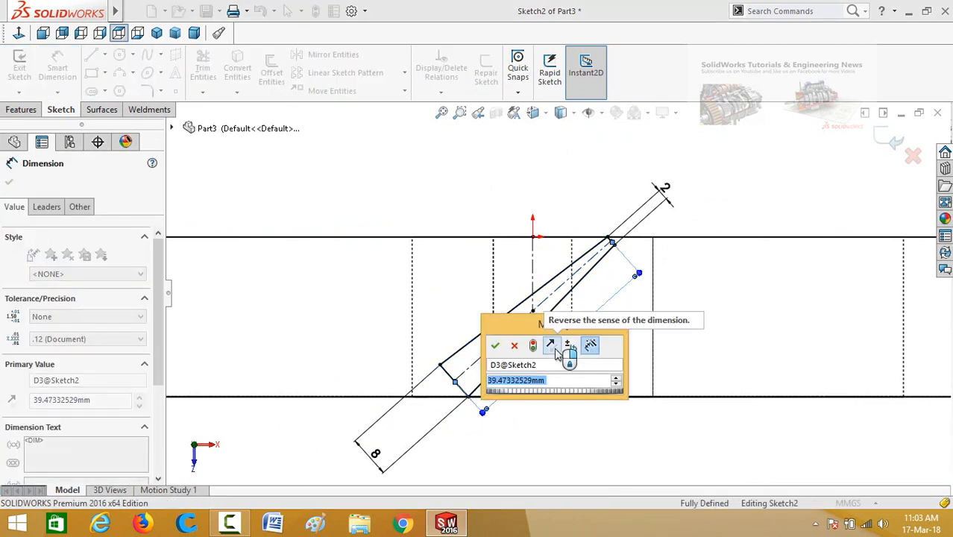
{"action": "type", "text": "30"}
{"action": "key", "text": "Return"}
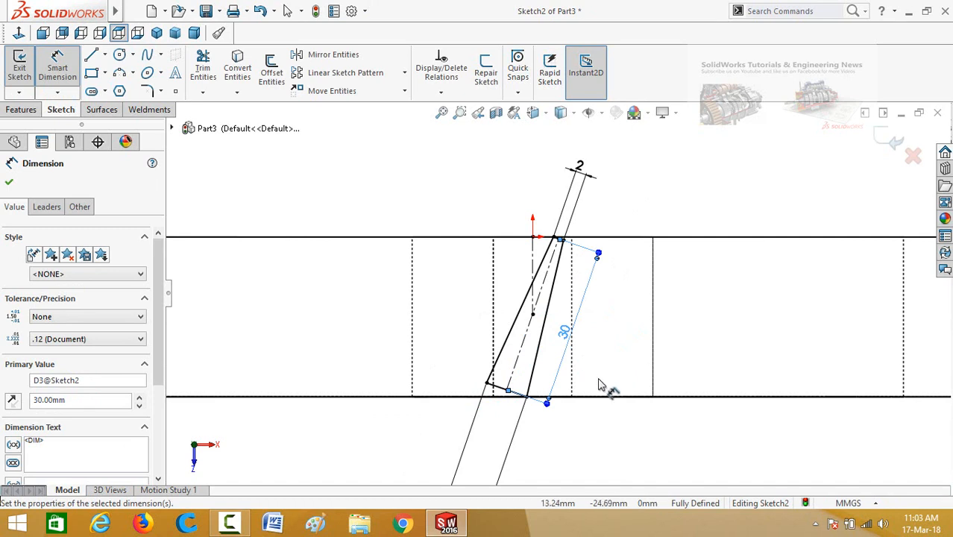
{"action": "left_click", "coordinate": [585, 434]}
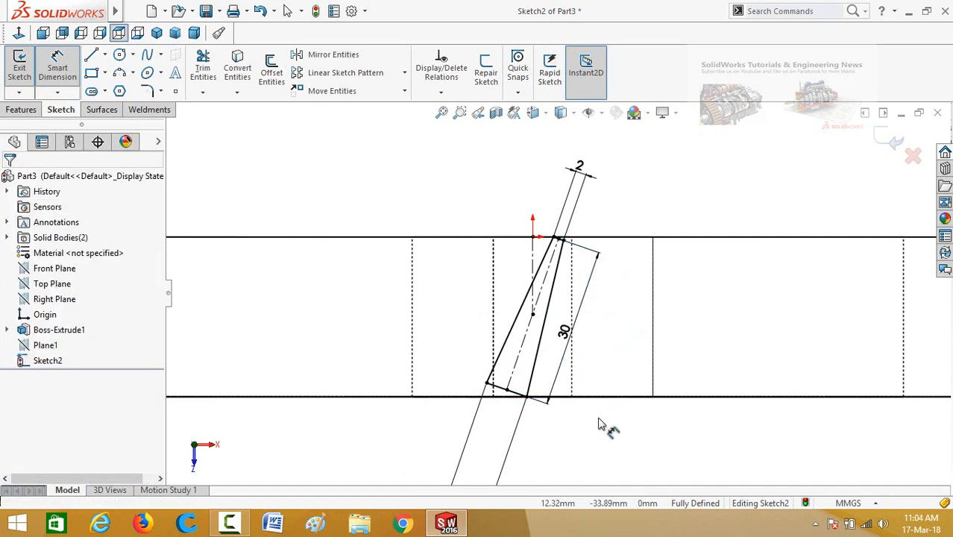
Fillet both corners at the wide 8 mm end of the blade profile with a 3 mm radius.
{"action": "left_click", "coordinate": [149, 91]}
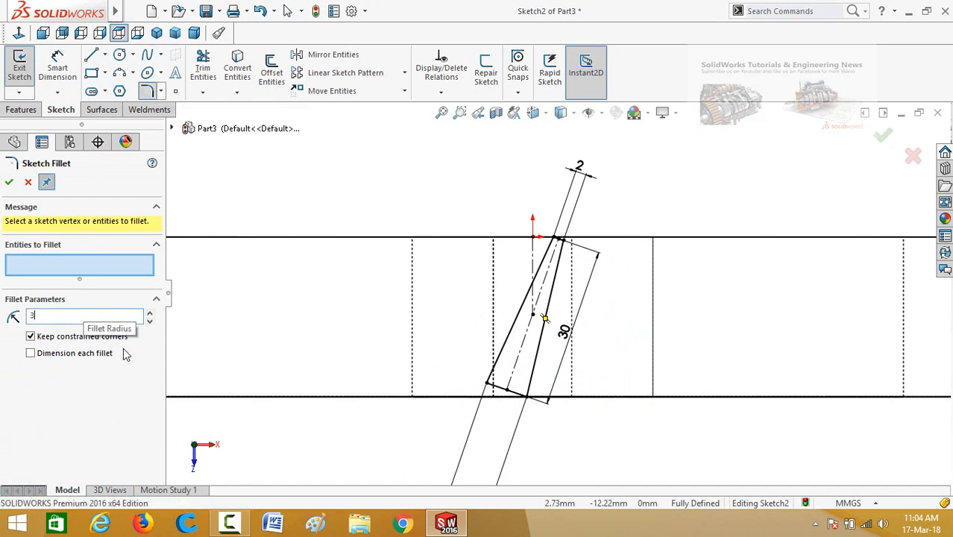
{"action": "type", "text": "3"}
{"action": "left_click", "coordinate": [488, 384]}
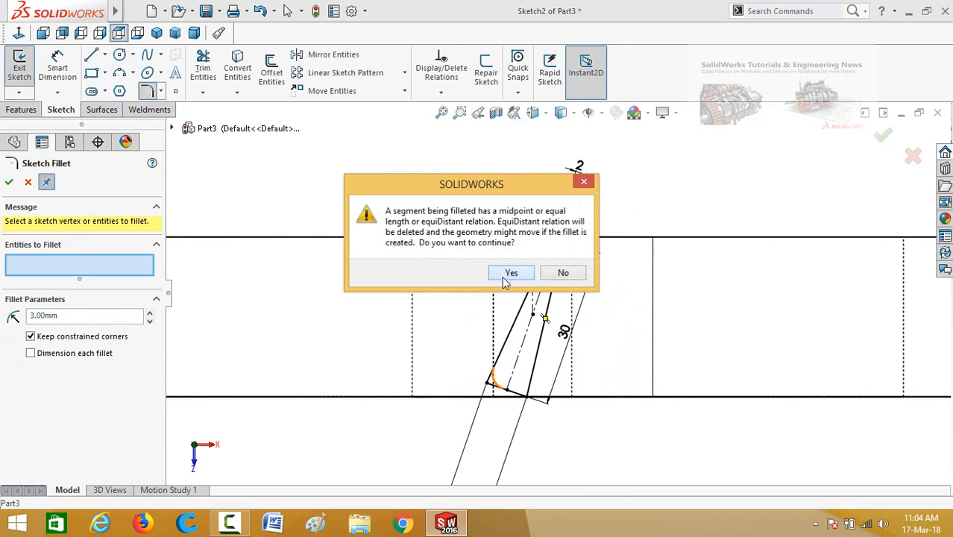
{"action": "left_click", "coordinate": [501, 270]}
{"action": "left_click", "coordinate": [531, 393]}
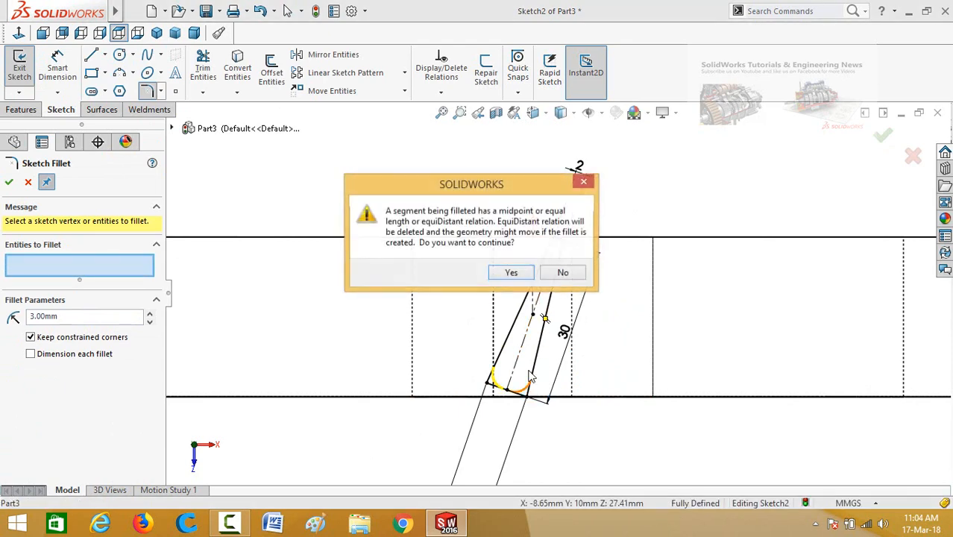
{"action": "left_click", "coordinate": [511, 272]}
{"action": "left_click", "coordinate": [9, 183]}
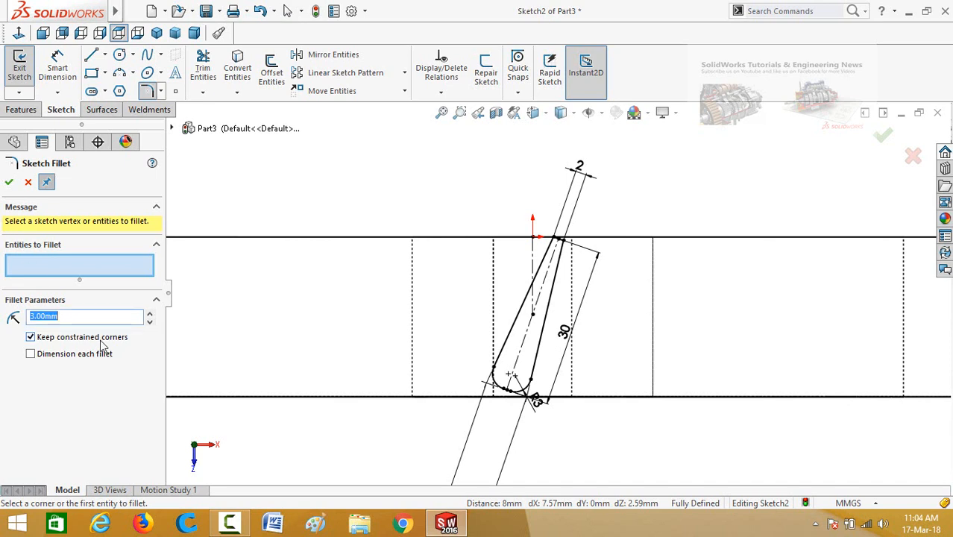
Fillet both corners at the narrow 2 mm end of the blade profile with a 1 mm radius.
{"action": "scroll", "coordinate": [559, 242], "scroll_direction": "down", "scroll_amount": 6}
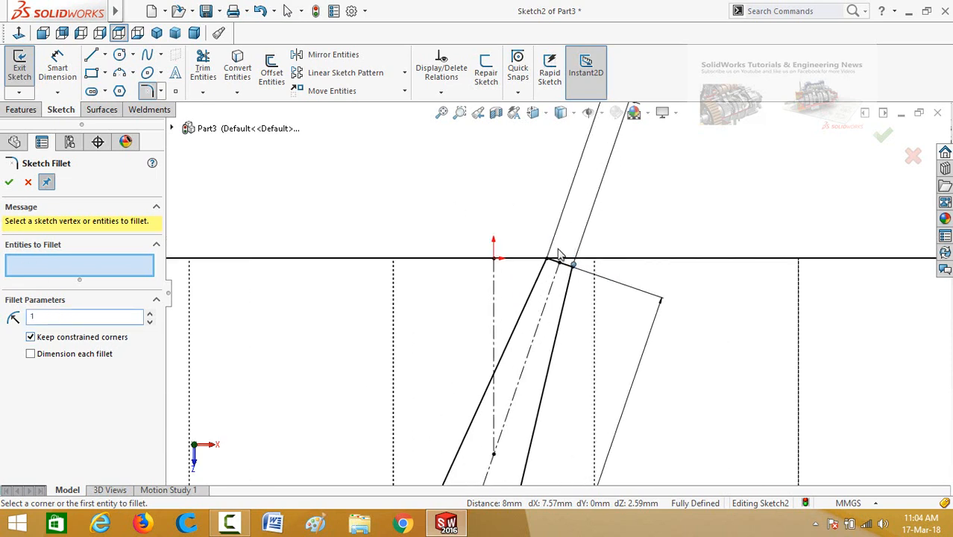
{"action": "left_click", "coordinate": [577, 277]}
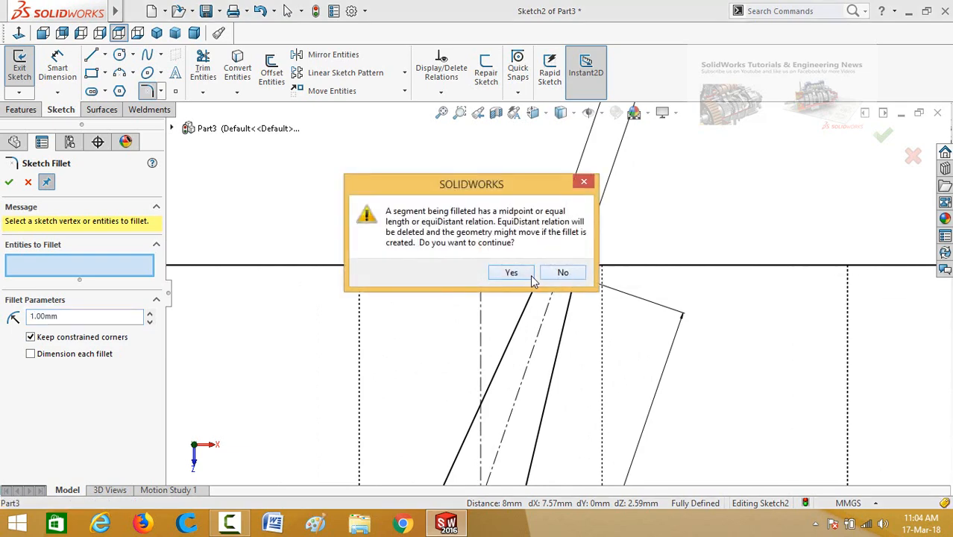
{"action": "left_click", "coordinate": [529, 276]}
{"action": "left_click", "coordinate": [574, 276]}
{"action": "left_click", "coordinate": [510, 273]}
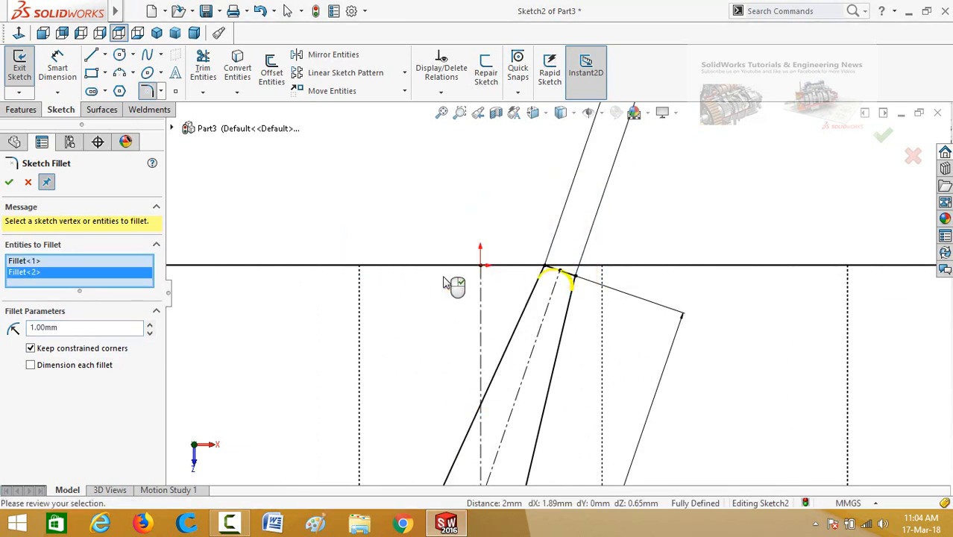
{"action": "left_click", "coordinate": [9, 183]}
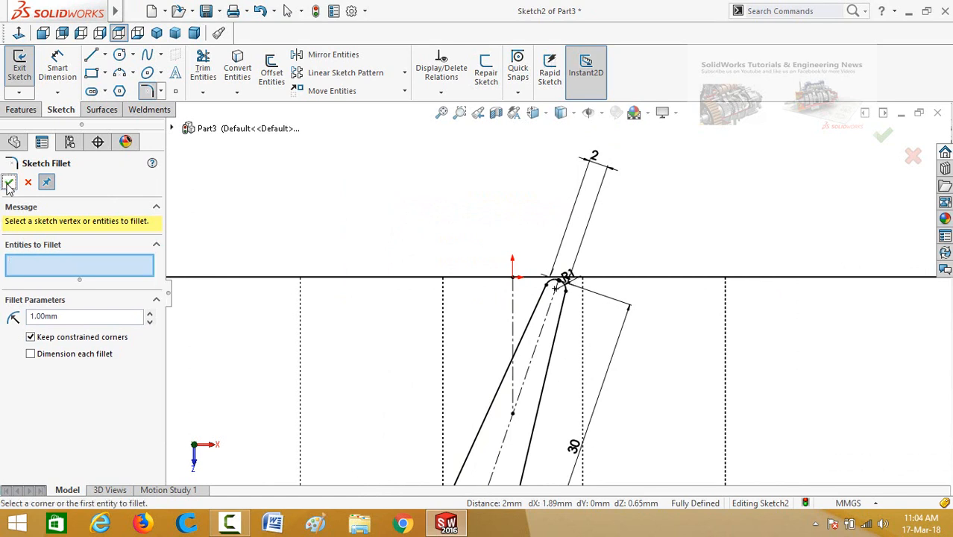
{"action": "left_click", "coordinate": [9, 183]}
{"action": "key", "text": "f"}
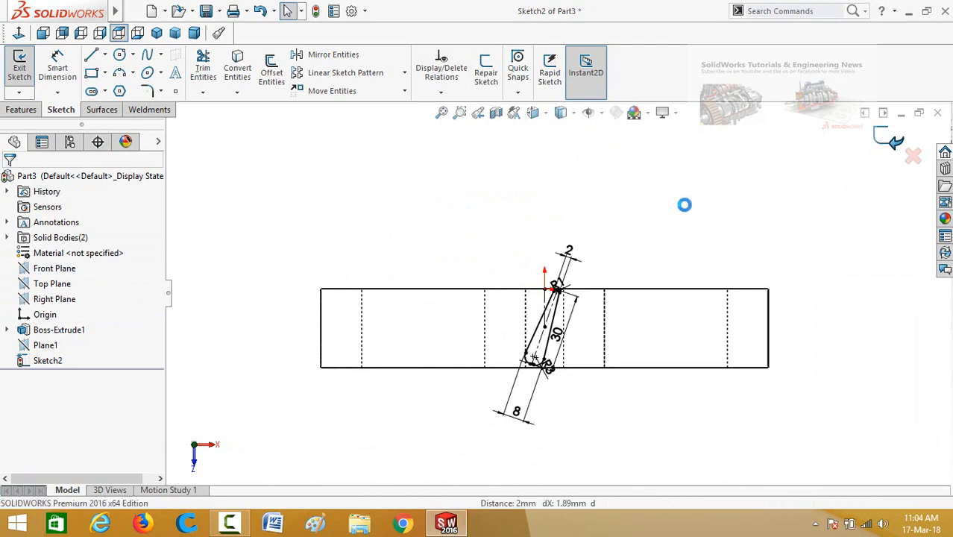
Switch the model display to Shaded With Edges.
{"action": "scroll", "coordinate": [671, 226], "scroll_direction": "up", "scroll_amount": 2}
{"action": "mouse_move", "coordinate": [681, 202]}
{"action": "middle_mouse_down"}
{"action": "mouse_move", "coordinate": [661, 247]}
{"action": "mouse_move", "coordinate": [660, 360]}
{"action": "mouse_move", "coordinate": [597, 171]}
{"action": "middle_mouse_up"}
{"action": "left_click", "coordinate": [560, 112]}
{"action": "left_click", "coordinate": [560, 128]}
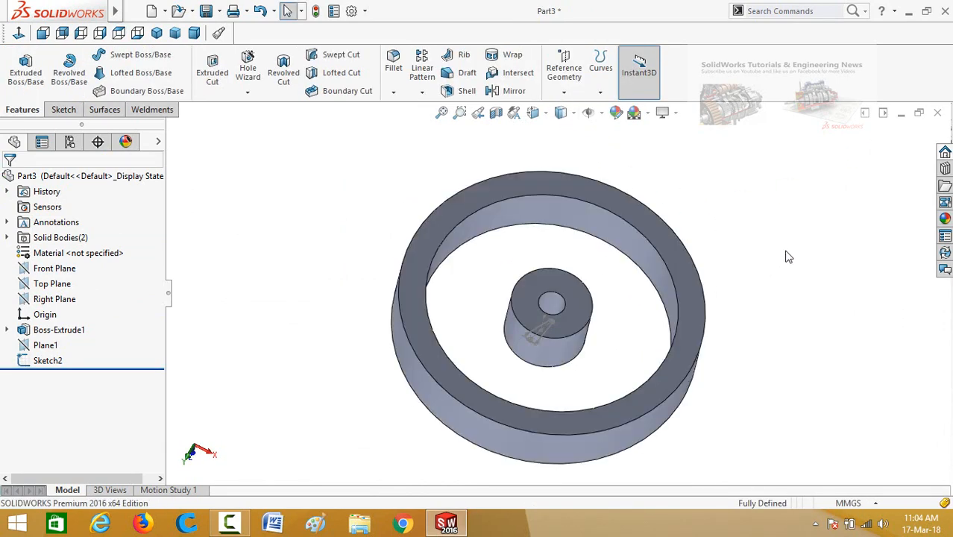
Create a reference plane offset 75 mm from the Top Plane.
{"action": "middle_click_drag", "start_coordinate": [788, 257], "coordinate": [719, 256]}
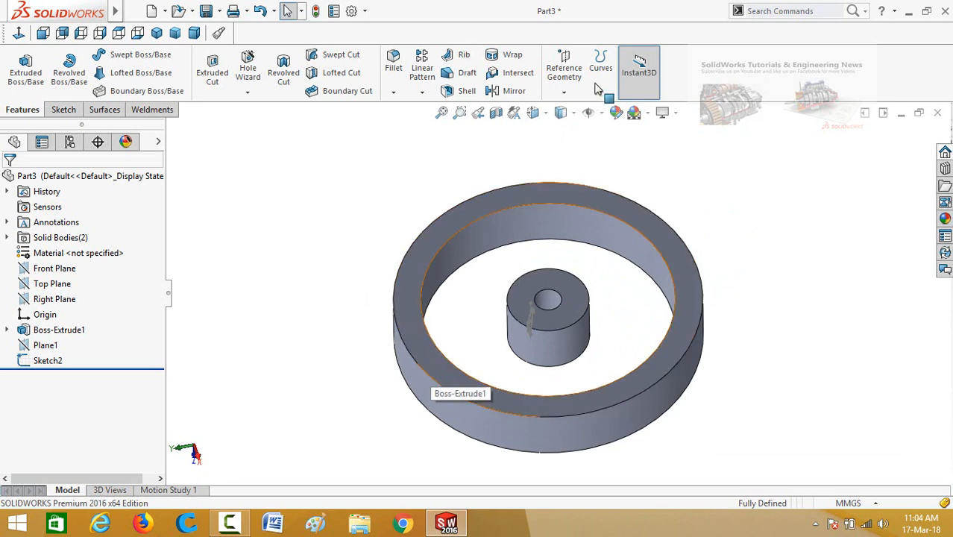
{"action": "left_click", "coordinate": [557, 72]}
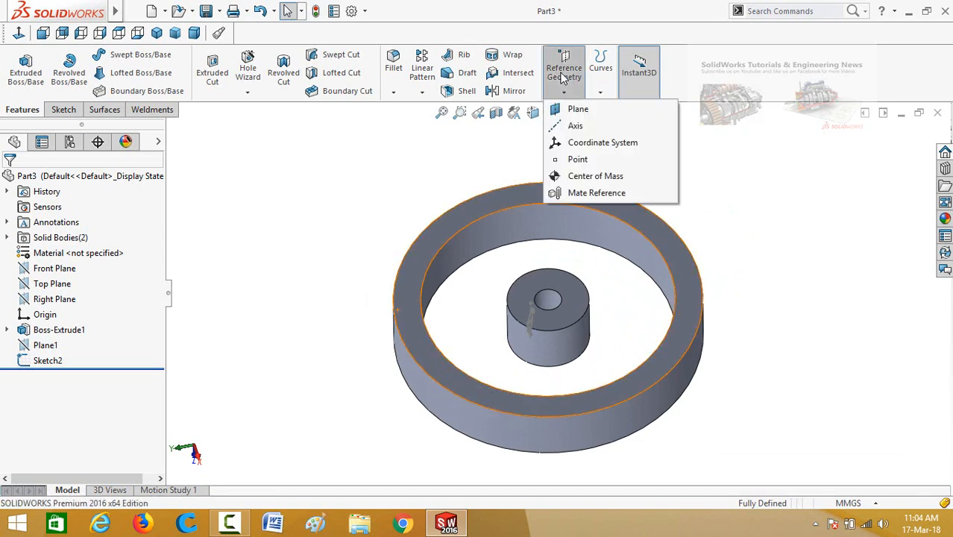
{"action": "left_click", "coordinate": [577, 108]}
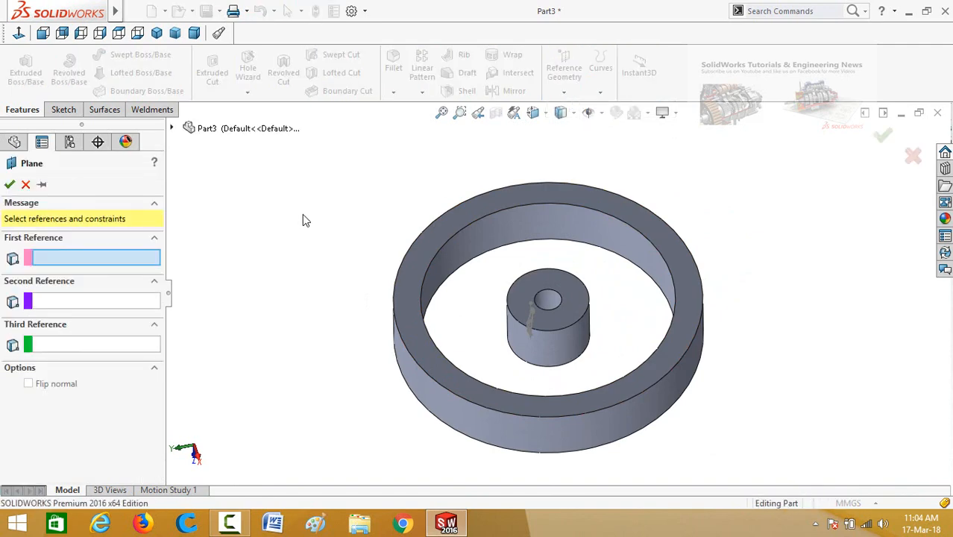
{"action": "left_click", "coordinate": [172, 129]}
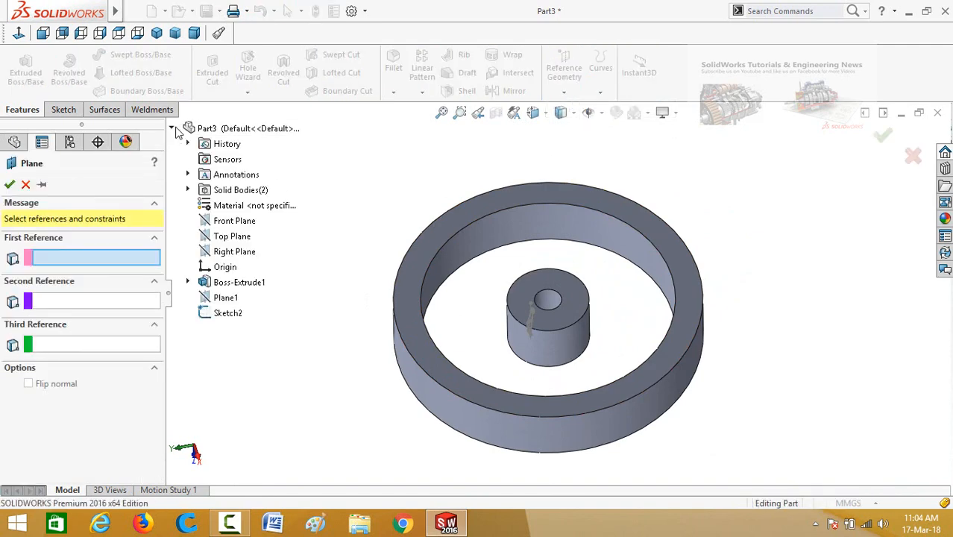
{"action": "left_click", "coordinate": [216, 239]}
{"action": "left_click", "coordinate": [93, 355]}
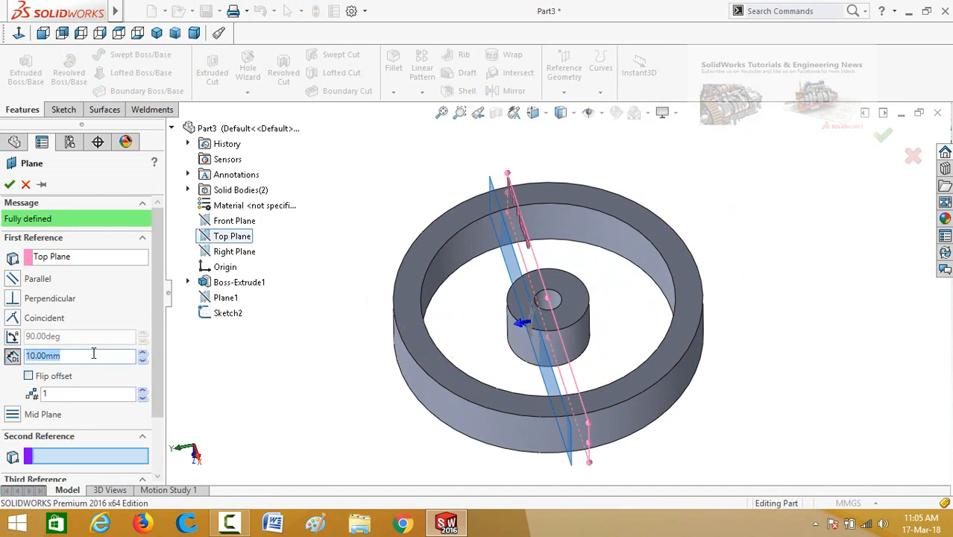
{"action": "middle_click_drag", "start_coordinate": [94, 353], "coordinate": [71, 355]}
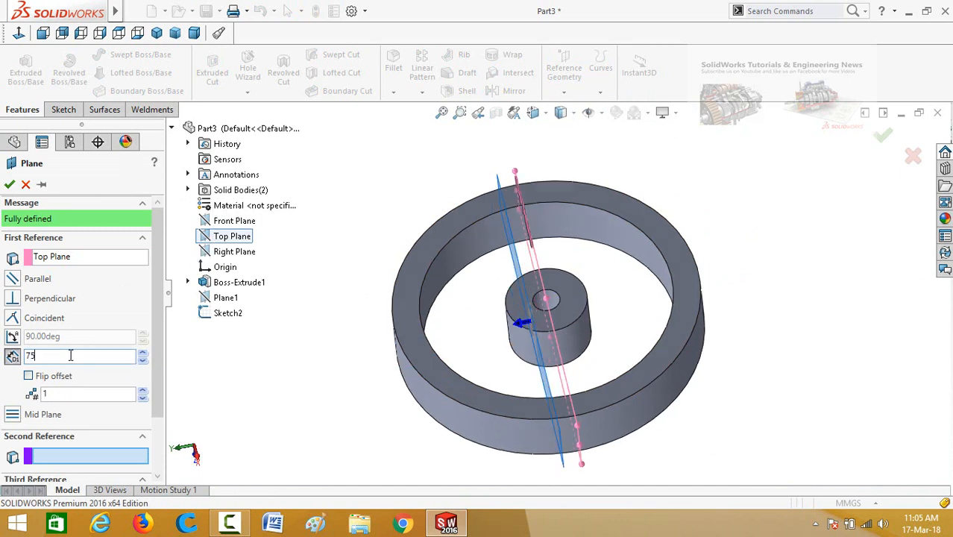
{"action": "key", "text": "Return"}
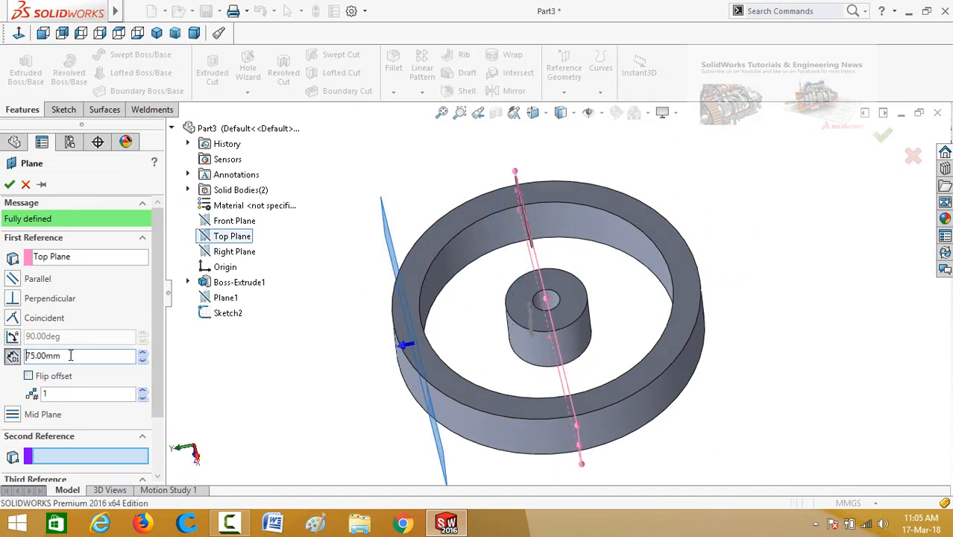
{"action": "left_click", "coordinate": [9, 184]}
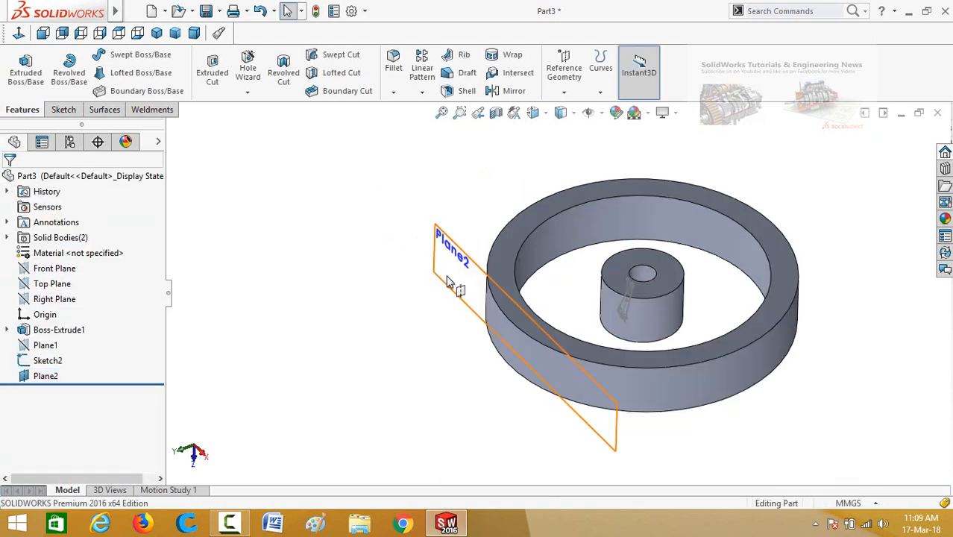
Start a sketch on the new 75 mm offset plane and hide that plane.
{"action": "left_click", "coordinate": [448, 282]}
{"action": "left_click", "coordinate": [502, 234]}
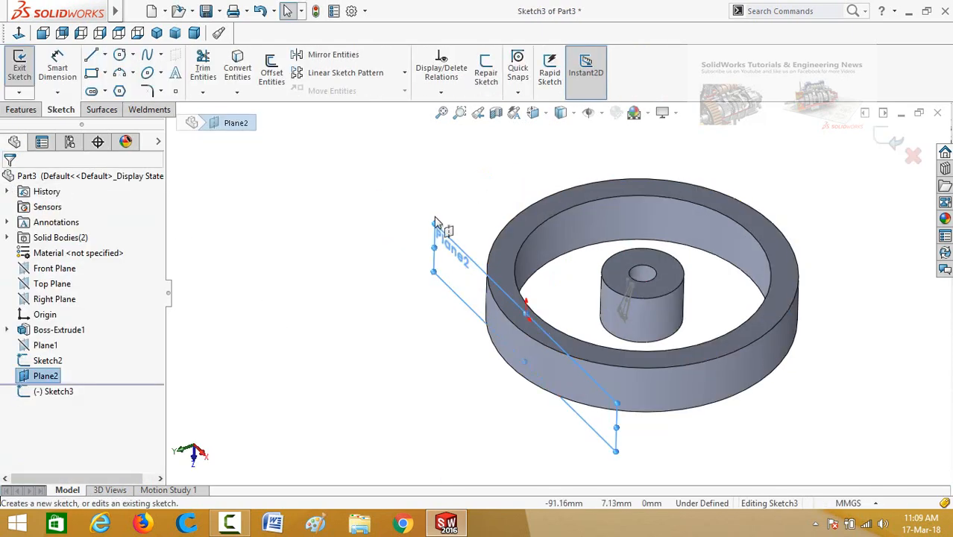
{"action": "left_click", "coordinate": [260, 339]}
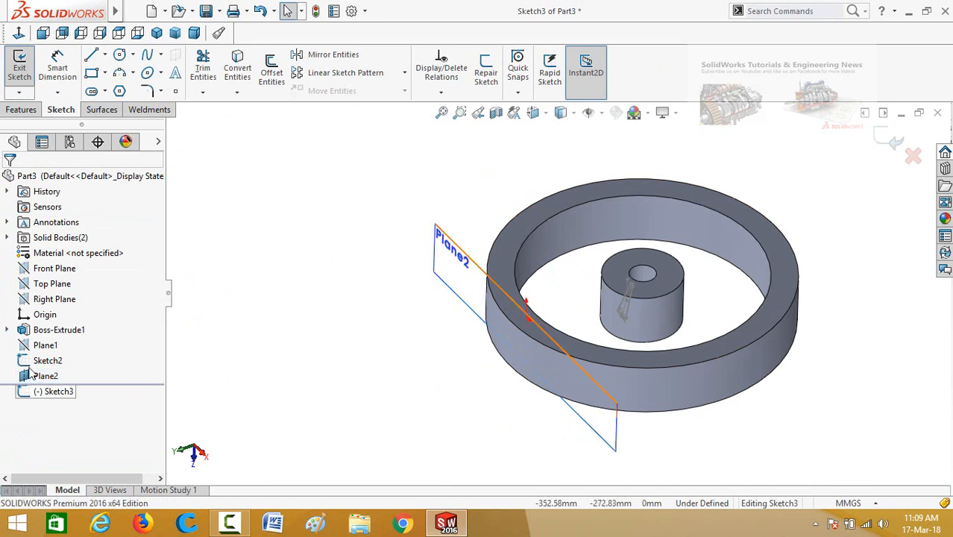
{"action": "left_click", "coordinate": [22, 383]}
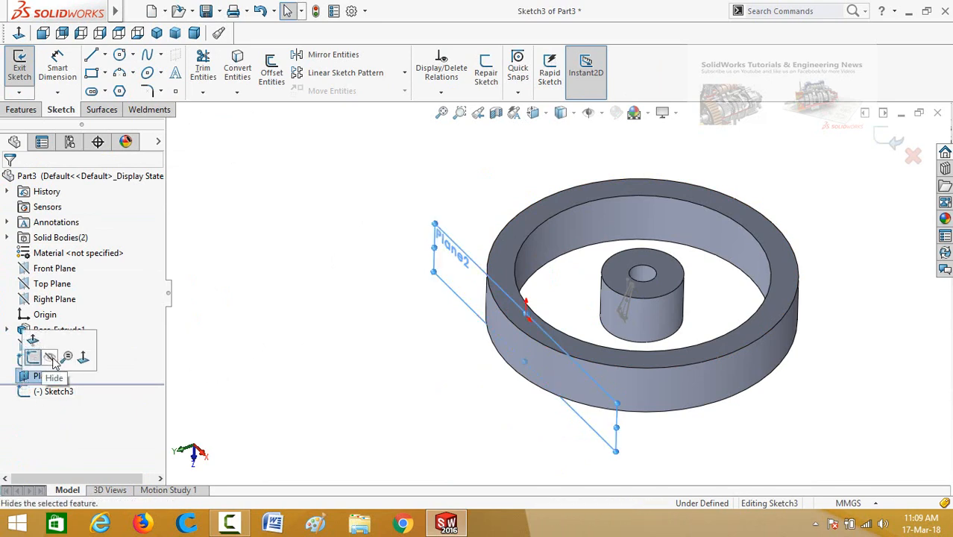
{"action": "left_click", "coordinate": [50, 355]}
Sketch two separate slanted lines beyond the ring's upper edge in top view, a longer one and a shorter one about 12 mm long.
{"action": "key", "text": "ctrl+5"}
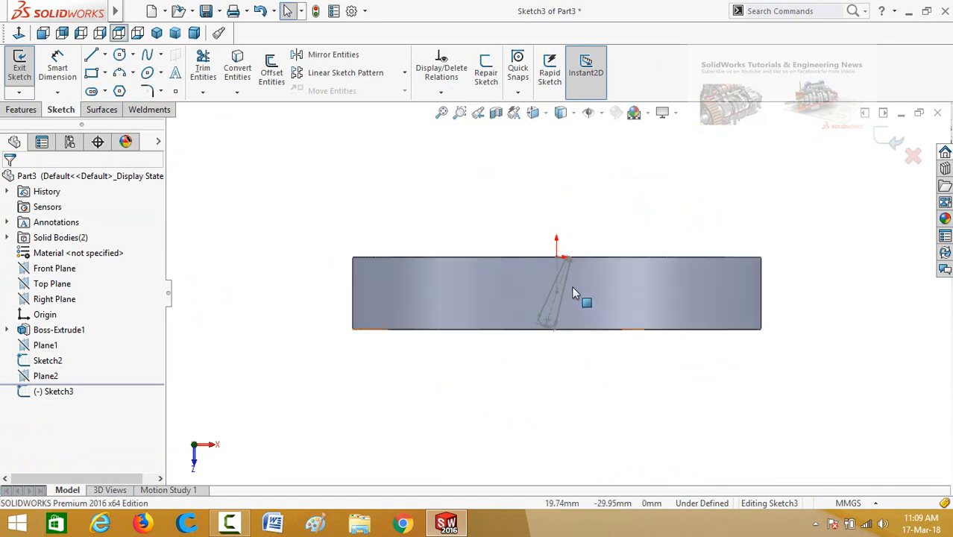
{"action": "scroll", "coordinate": [570, 292], "scroll_direction": "down", "scroll_amount": 1}
{"action": "scroll", "coordinate": [483, 176], "scroll_direction": "up", "scroll_amount": 2}
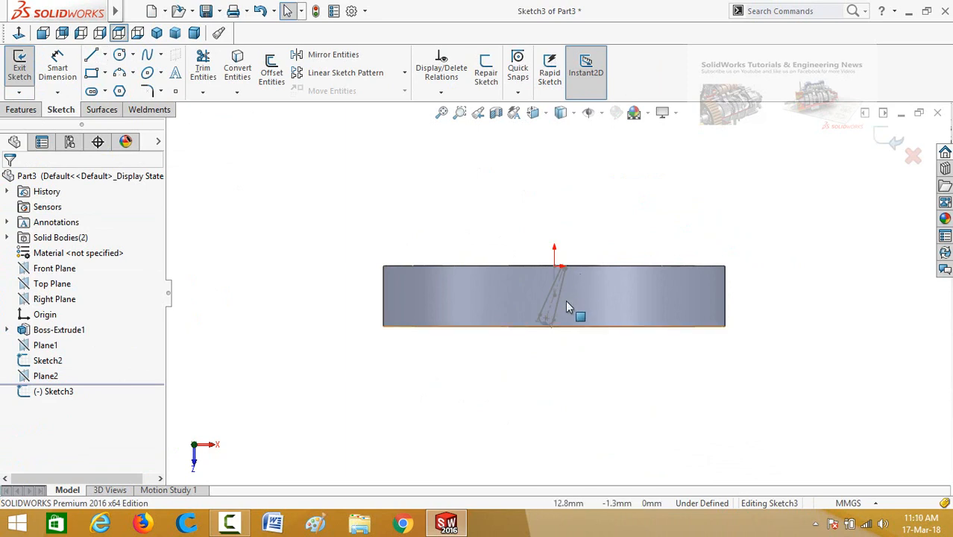
{"action": "left_click", "coordinate": [90, 56]}
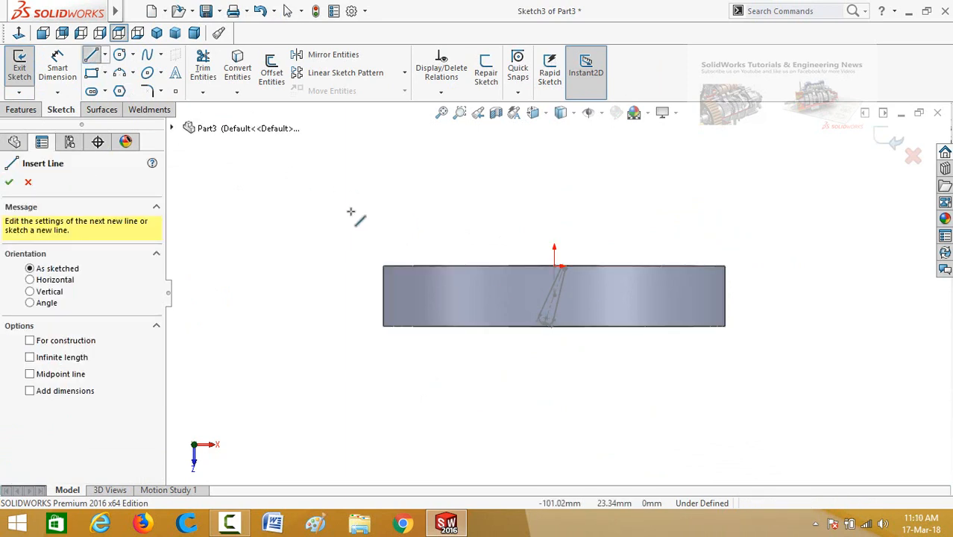
{"action": "left_click", "coordinate": [319, 173]}
{"action": "left_click", "coordinate": [340, 222]}
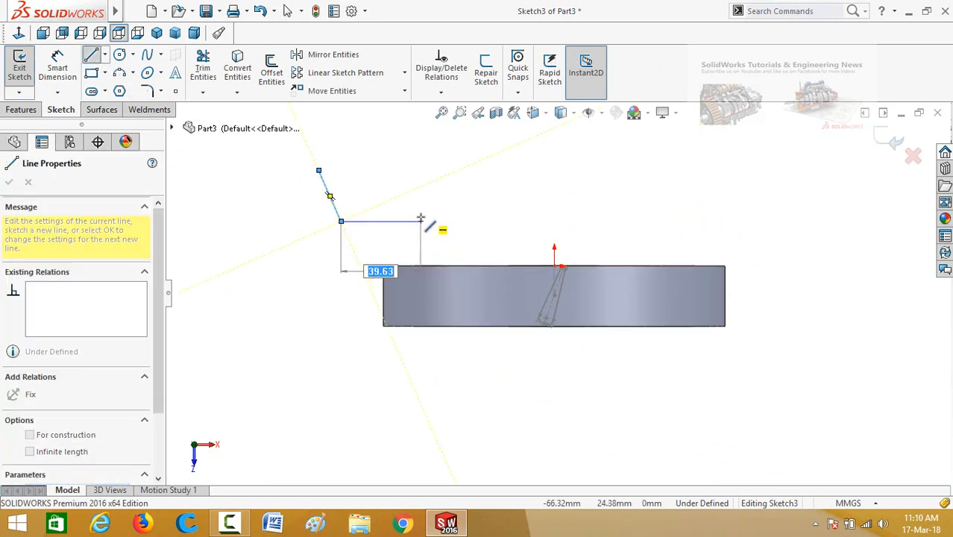
{"action": "key", "text": "Escape"}
{"action": "key", "text": "l"}
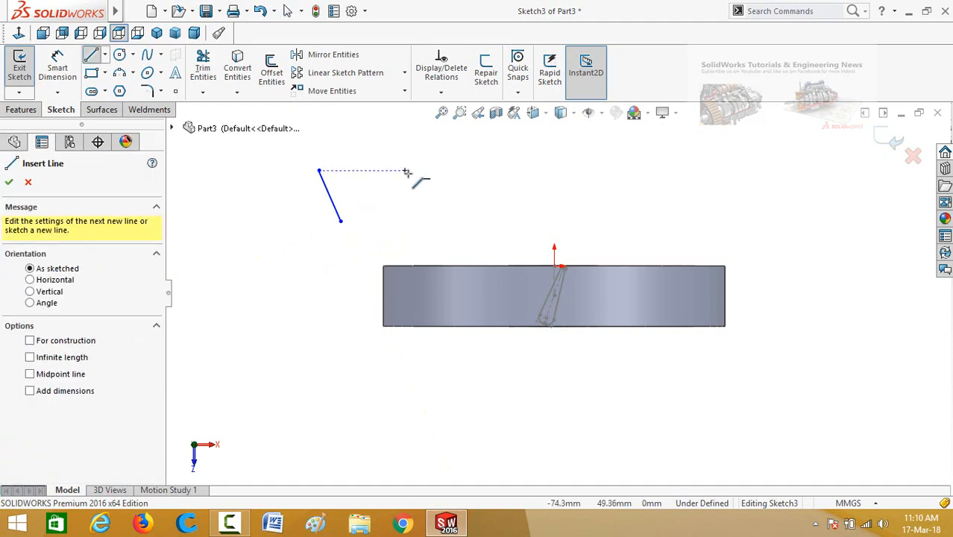
{"action": "left_click", "coordinate": [406, 173]}
{"action": "left_click", "coordinate": [416, 193]}
{"action": "key", "text": "Escape"}
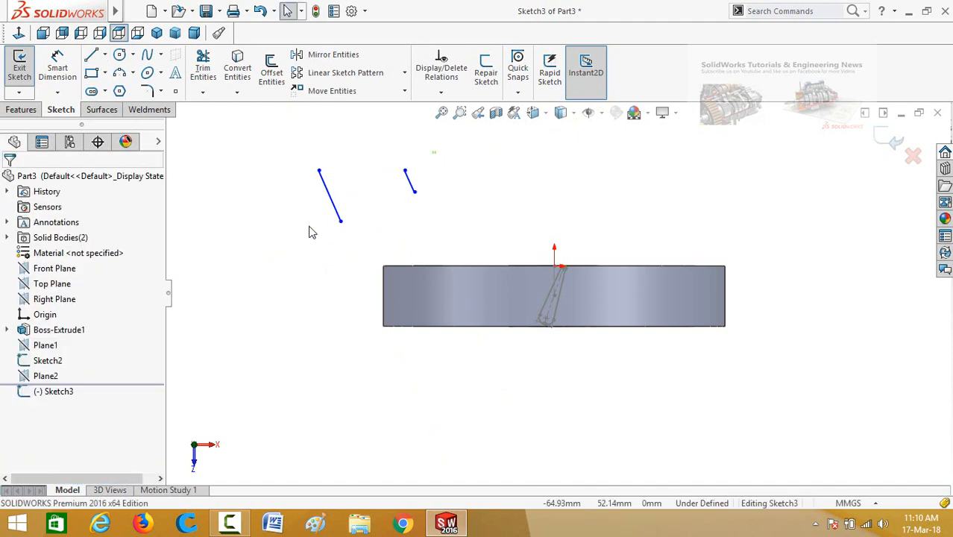
Make the two slanted lines parallel to each other.
{"action": "left_click_drag", "start_coordinate": [436, 151], "coordinate": [286, 248]}
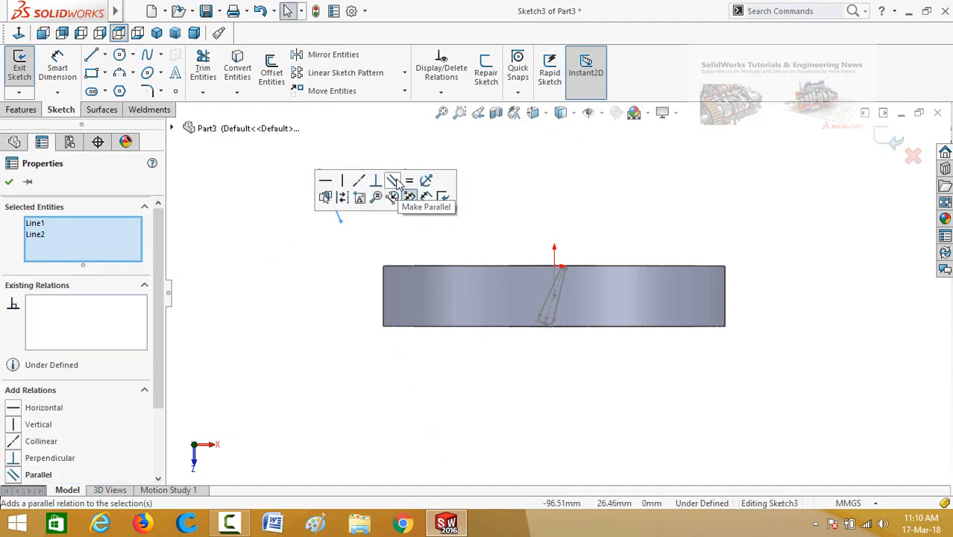
{"action": "left_click", "coordinate": [396, 183]}
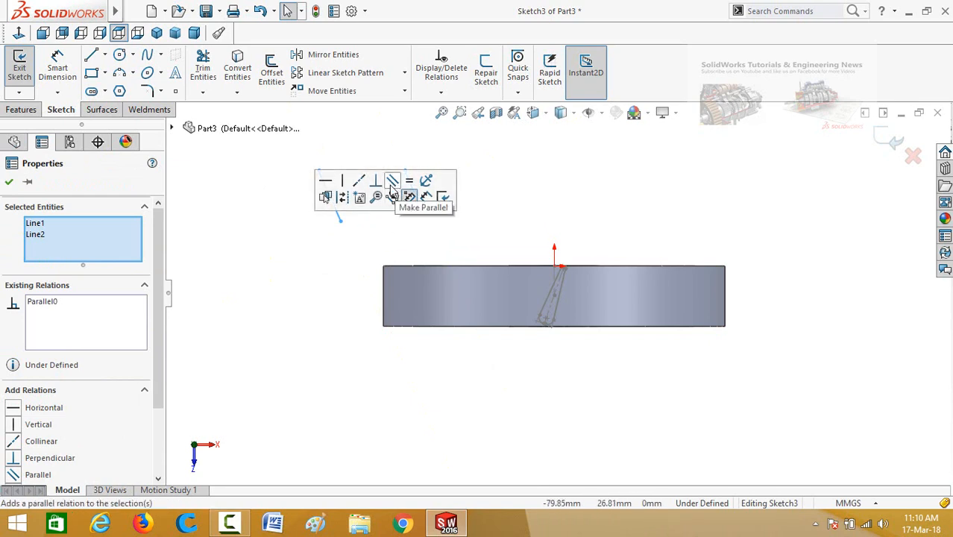
{"action": "left_click", "coordinate": [317, 274]}
Draw a centerline about 40 mm long joining the midpoints of the two slanted lines.
{"action": "scroll", "coordinate": [415, 223], "scroll_direction": "up", "scroll_amount": 2}
{"action": "scroll", "coordinate": [420, 211], "scroll_direction": "down", "scroll_amount": 4}
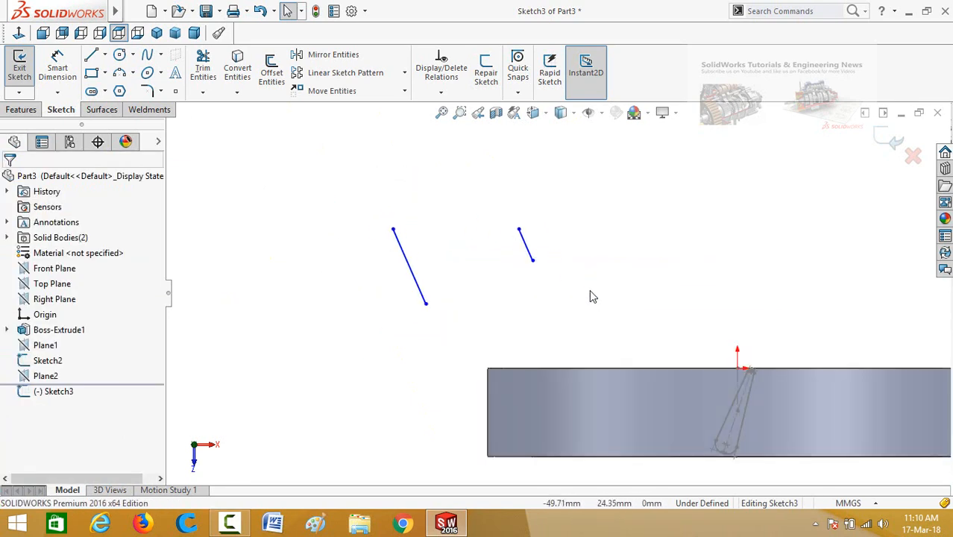
{"action": "scroll", "coordinate": [574, 291], "scroll_direction": "down", "scroll_amount": 2}
{"action": "scroll", "coordinate": [563, 288], "scroll_direction": "up", "scroll_amount": 2}
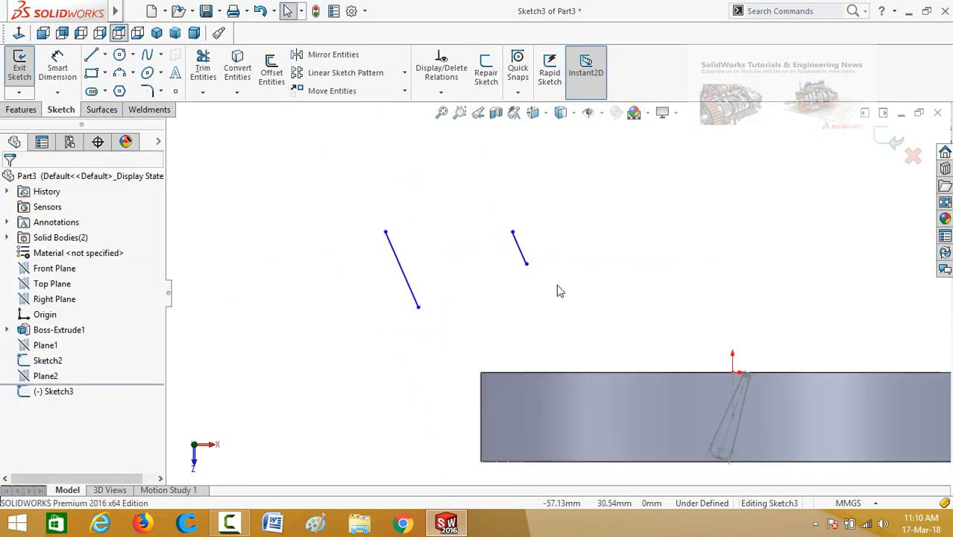
{"action": "left_click", "coordinate": [105, 55]}
{"action": "left_click", "coordinate": [117, 91]}
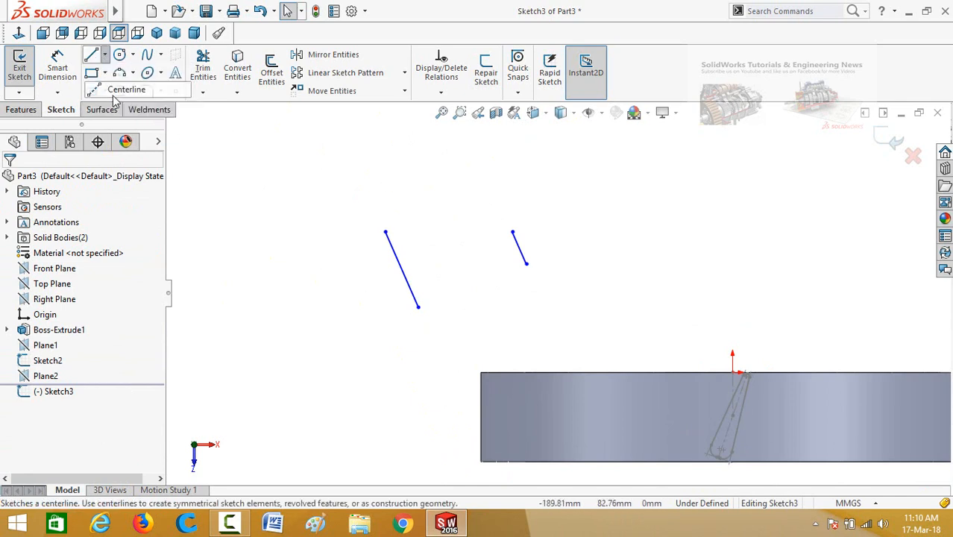
{"action": "left_click", "coordinate": [402, 268]}
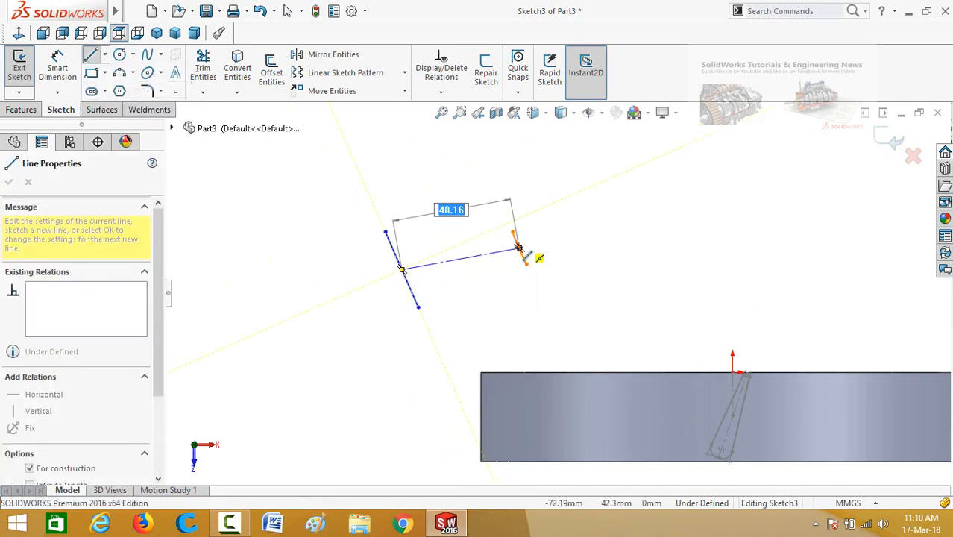
{"action": "left_click", "coordinate": [520, 248]}
{"action": "key", "text": "Escape"}
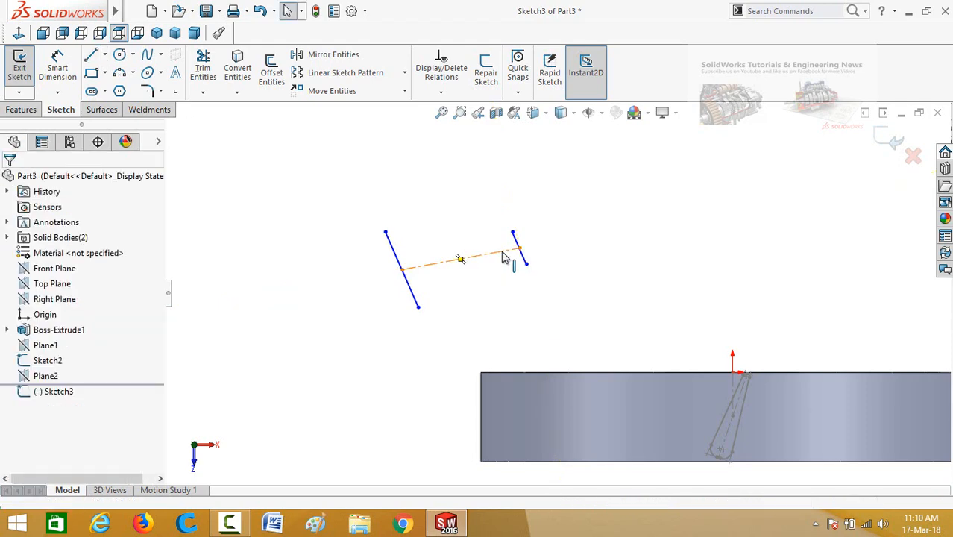
Make the centerline perpendicular to both the short and the long slanted line.
{"action": "left_click", "coordinate": [513, 250]}
{"action": "left_click", "coordinate": [517, 247], "text": "ctrl"}
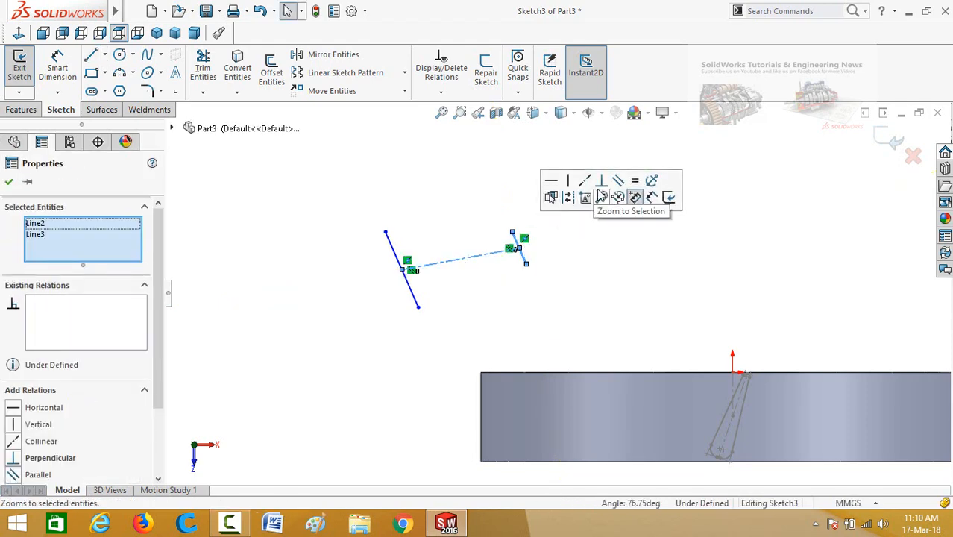
{"action": "left_click", "coordinate": [601, 181]}
{"action": "left_click", "coordinate": [489, 297]}
{"action": "left_click", "coordinate": [436, 263]}
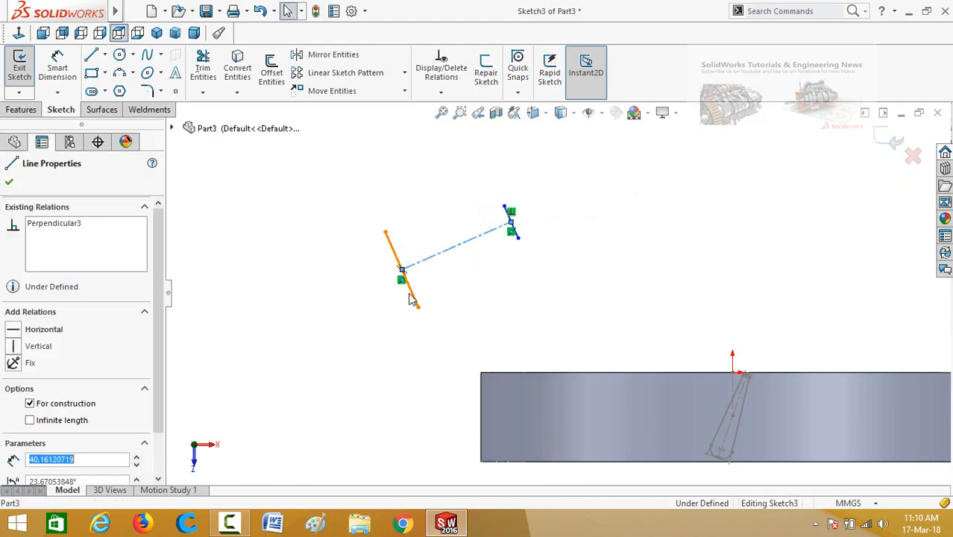
{"action": "left_click", "coordinate": [410, 296], "text": "ctrl"}
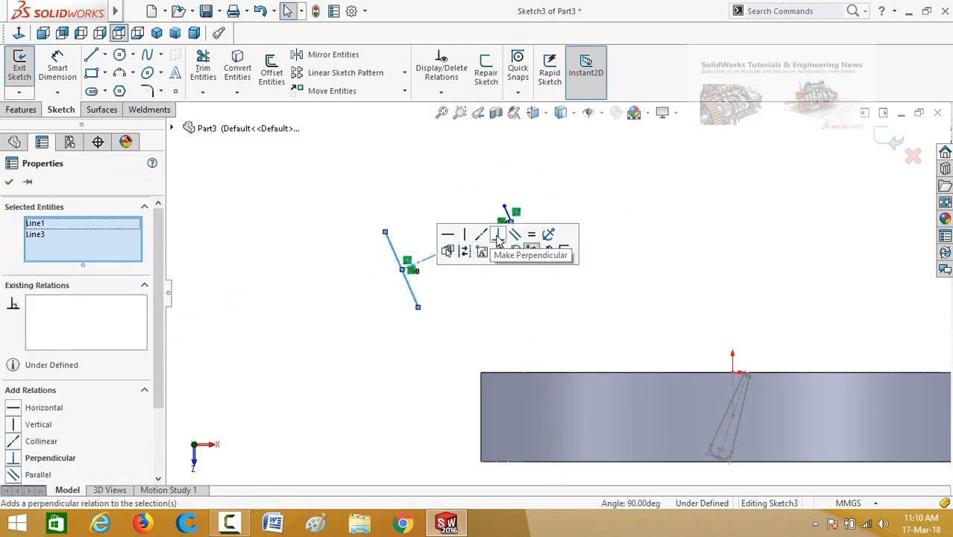
{"action": "left_click", "coordinate": [497, 235]}
{"action": "left_click", "coordinate": [471, 328]}
Connect the matching endpoints of the two end lines with straight lines to close the tapered profile.
{"action": "scroll", "coordinate": [529, 265], "scroll_direction": "down", "scroll_amount": 1}
{"action": "scroll", "coordinate": [529, 262], "scroll_direction": "up", "scroll_amount": 2}
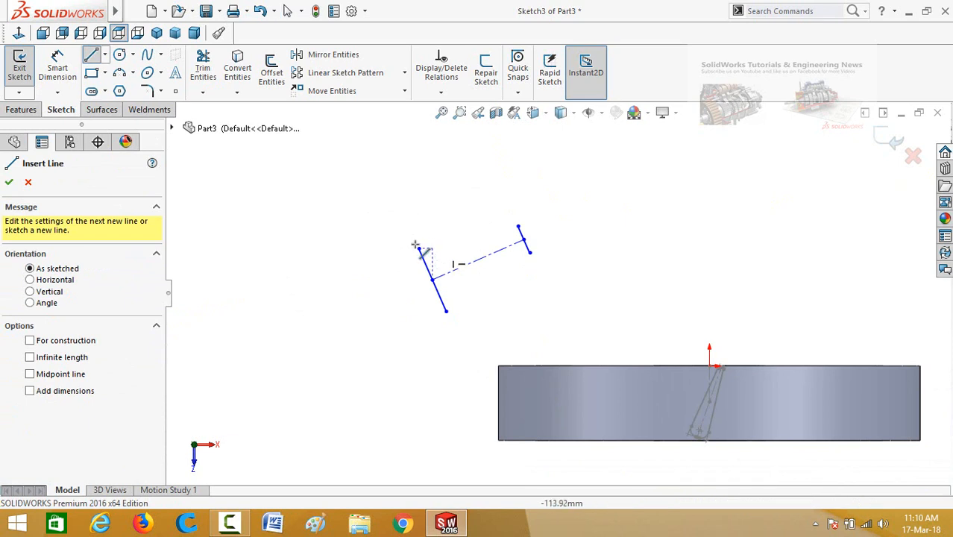
{"action": "mouse_move", "coordinate": [419, 249]}
{"action": "left_mouse_down"}
{"action": "mouse_move", "coordinate": [518, 227]}
{"action": "mouse_move", "coordinate": [451, 332]}
{"action": "left_mouse_up"}
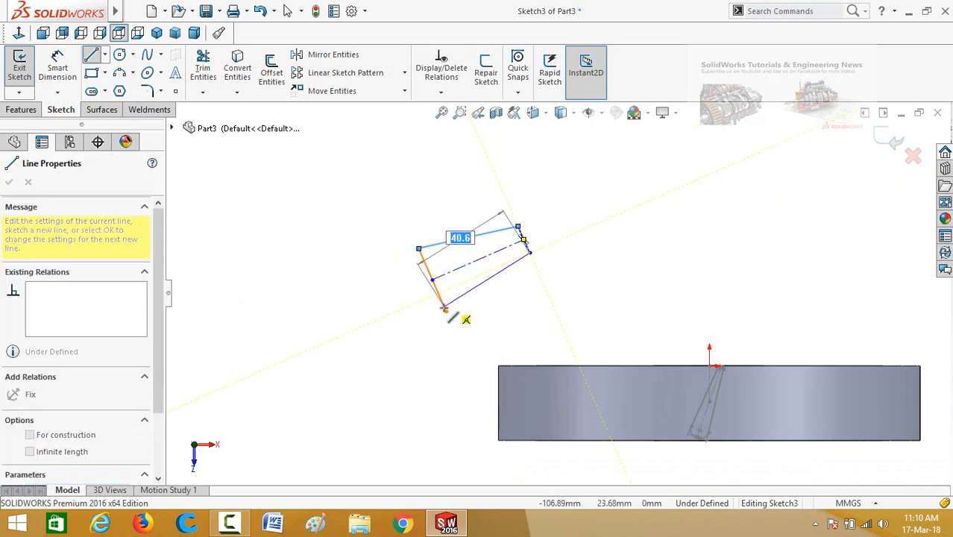
{"action": "left_click", "coordinate": [446, 311]}
Dimension the narrow end of the tapered profile as 5 mm.
{"action": "right_click_drag", "start_coordinate": [574, 318], "coordinate": [569, 248]}
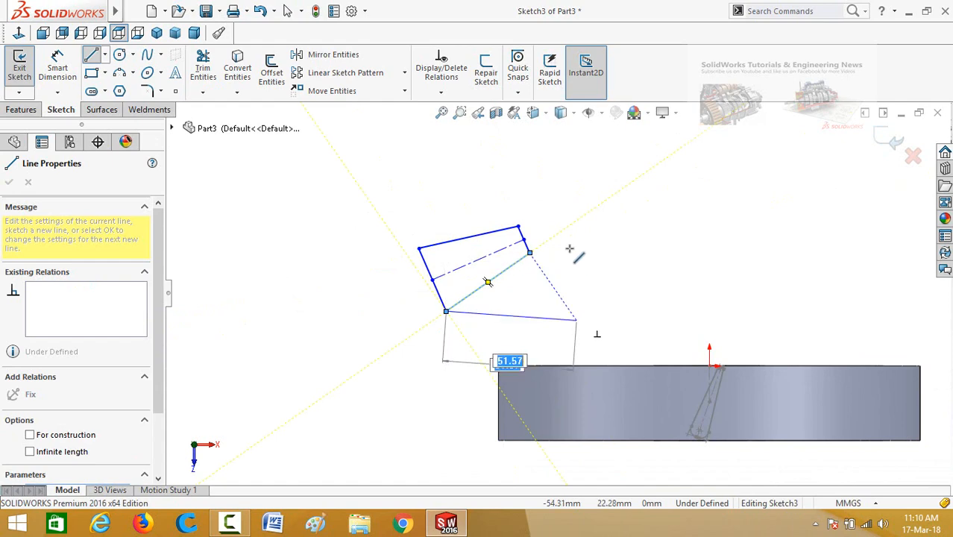
{"action": "left_click", "coordinate": [530, 250]}
{"action": "left_click", "coordinate": [595, 220]}
{"action": "type", "text": "5"}
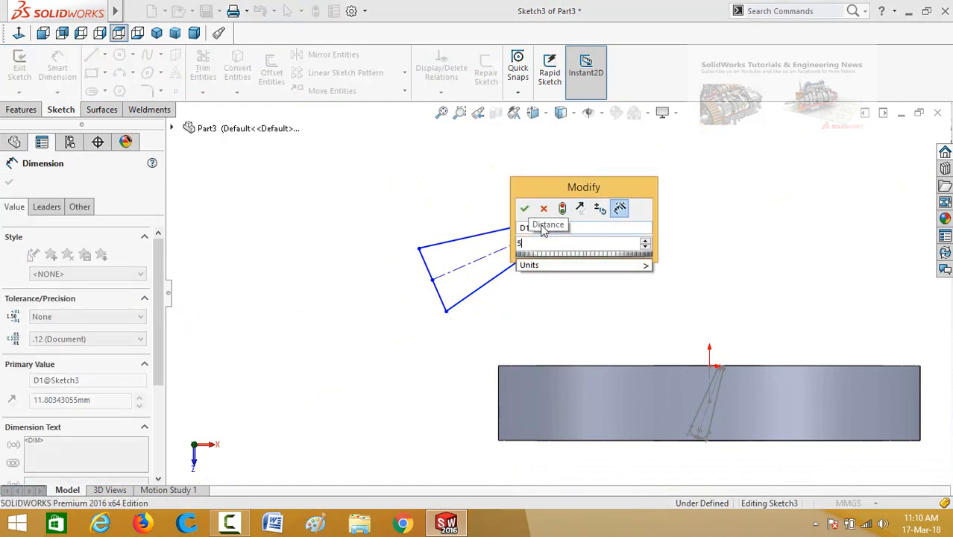
{"action": "left_click", "coordinate": [525, 209]}
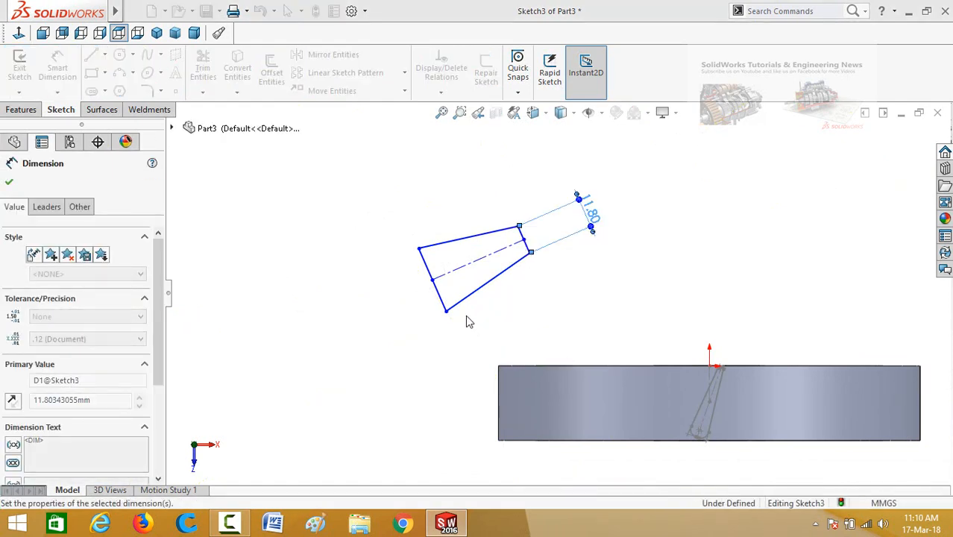
Dimension the wide end of the tapered profile as 15 mm.
{"action": "left_click", "coordinate": [436, 288]}
{"action": "left_click", "coordinate": [393, 344]}
{"action": "type", "text": "15"}
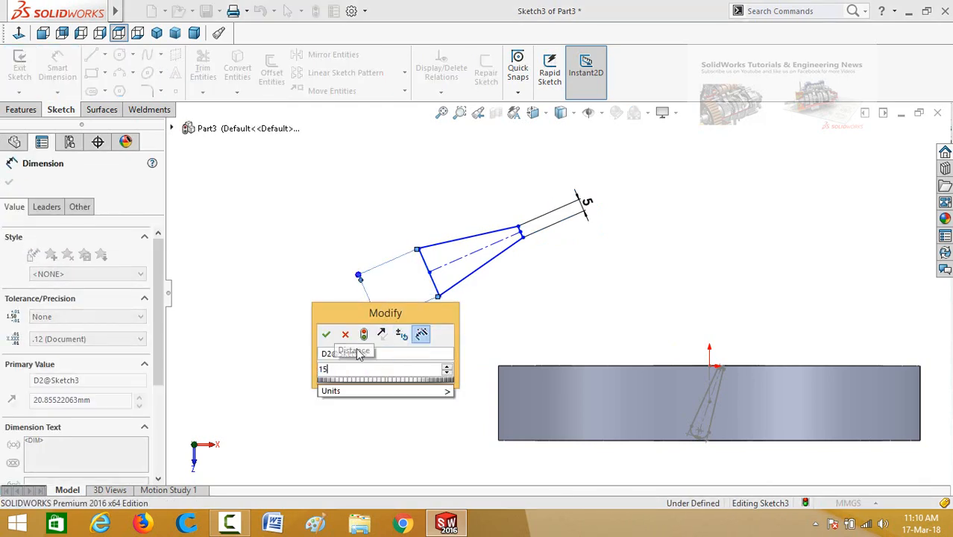
{"action": "left_click", "coordinate": [324, 334]}
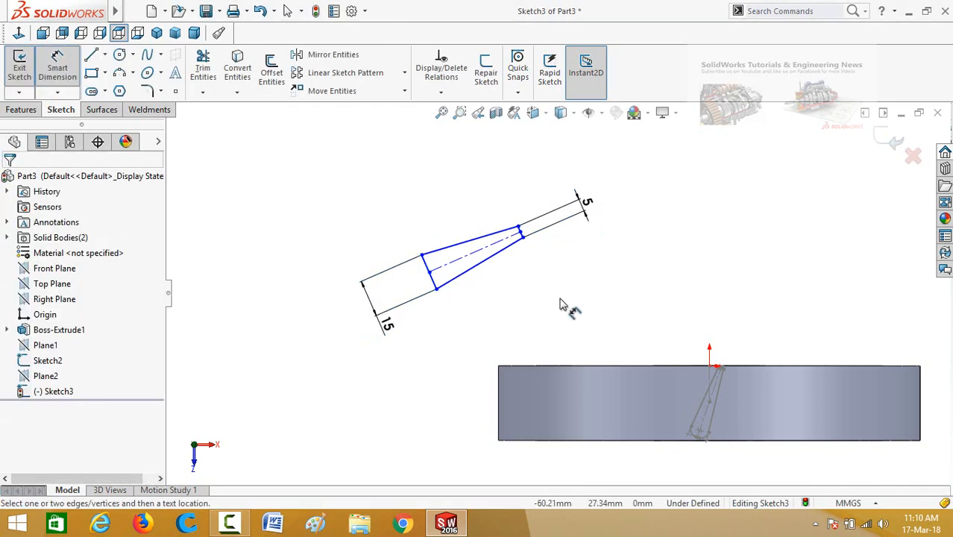
Make the upper corner of the tapered profile's narrow end coincident with the ring's upper edge.
{"action": "scroll", "coordinate": [532, 282], "scroll_direction": "down", "scroll_amount": 1}
{"action": "scroll", "coordinate": [534, 281], "scroll_direction": "up", "scroll_amount": 2}
{"action": "scroll", "coordinate": [538, 285], "scroll_direction": "down", "scroll_amount": 1}
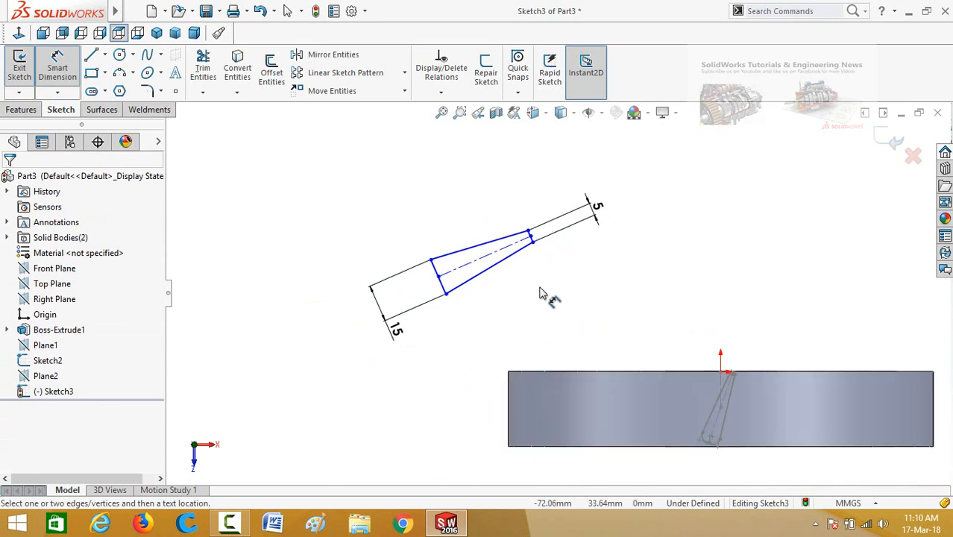
{"action": "key", "text": "Escape"}
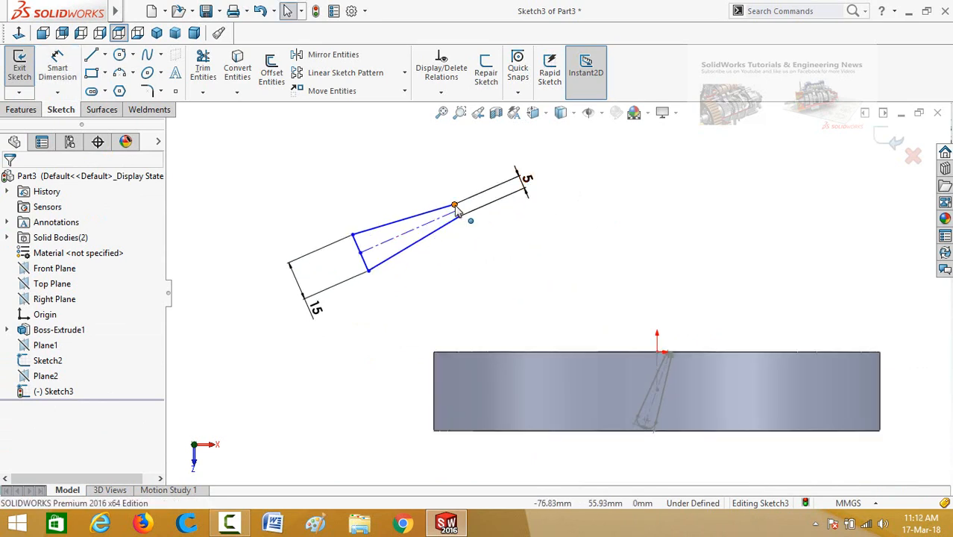
{"action": "left_click", "coordinate": [454, 205]}
{"action": "left_click", "coordinate": [547, 351], "text": "ctrl"}
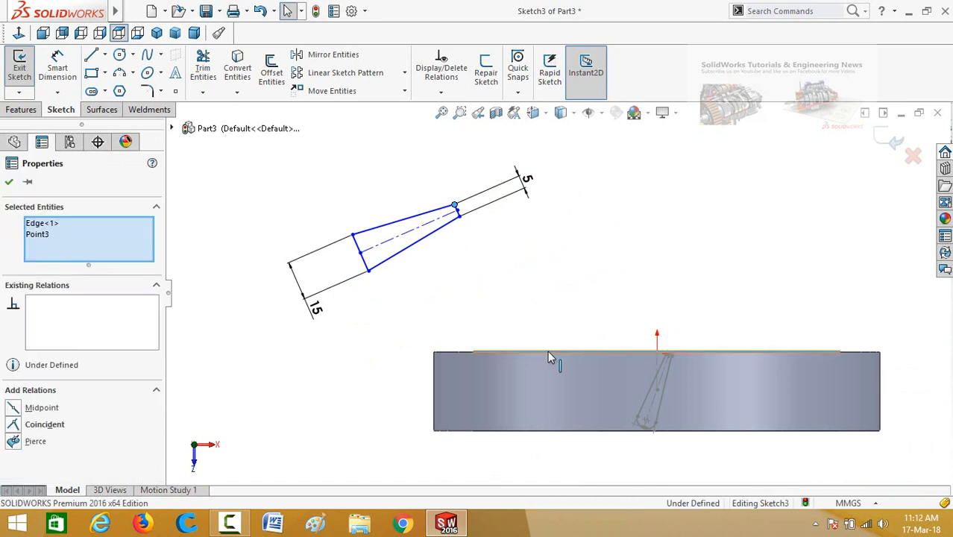
{"action": "left_click", "coordinate": [671, 309]}
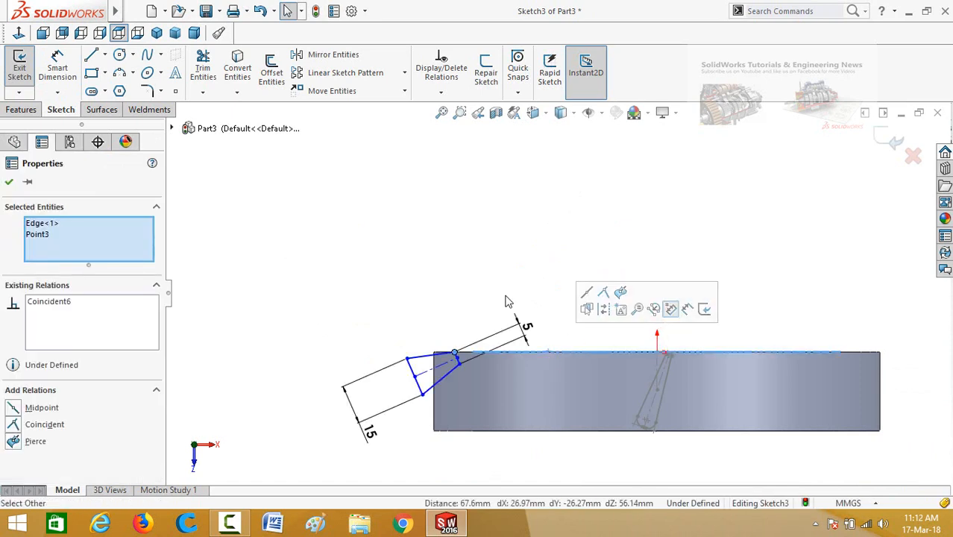
Make the lower corner of the tapered profile's wide end coincident with the ring's lower edge.
{"action": "left_click", "coordinate": [496, 448]}
{"action": "scroll", "coordinate": [480, 445], "scroll_direction": "down", "scroll_amount": 1}
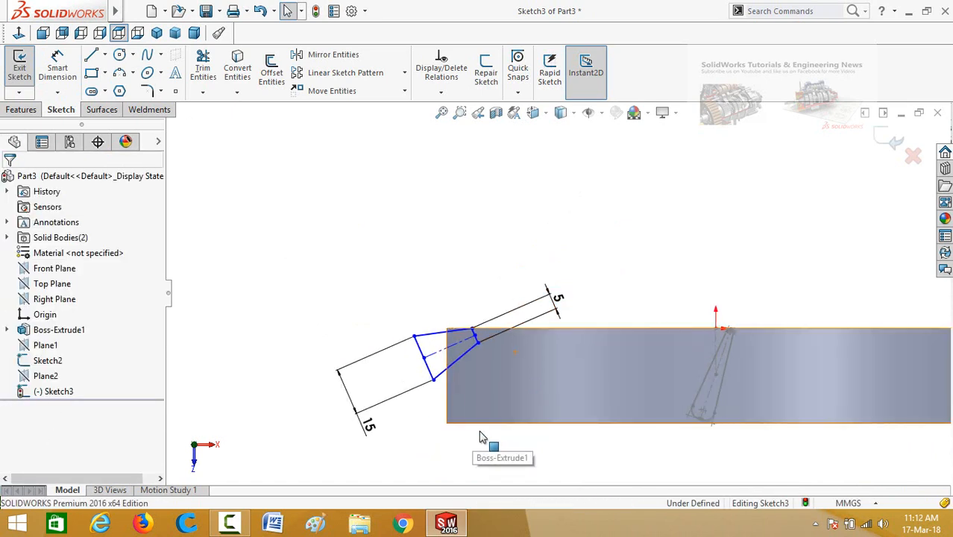
{"action": "left_click", "coordinate": [436, 386], "text": "ctrl"}
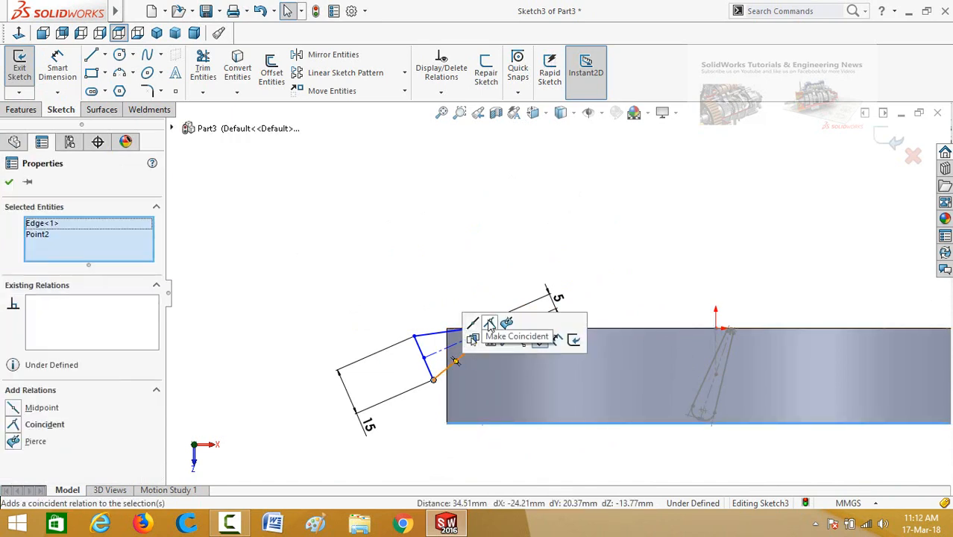
{"action": "left_click", "coordinate": [490, 324]}
{"action": "left_click", "coordinate": [349, 363]}
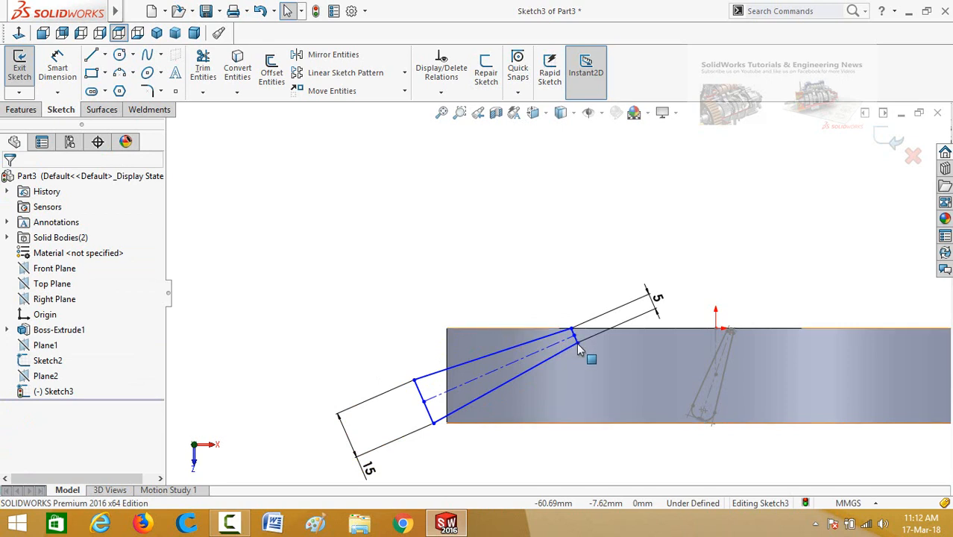
Reposition the tapered profile along the ring edges so it slants across the existing hub profile near the origin.
{"action": "mouse_move", "coordinate": [577, 342]}
{"action": "left_mouse_down"}
{"action": "mouse_move", "coordinate": [638, 354]}
{"action": "mouse_move", "coordinate": [650, 342]}
{"action": "mouse_move", "coordinate": [638, 326]}
{"action": "mouse_move", "coordinate": [772, 339]}
{"action": "left_mouse_up"}
{"action": "left_click", "coordinate": [772, 462]}
{"action": "scroll", "coordinate": [783, 448], "scroll_direction": "up", "scroll_amount": 2}
{"action": "scroll", "coordinate": [633, 360], "scroll_direction": "down", "scroll_amount": 3}
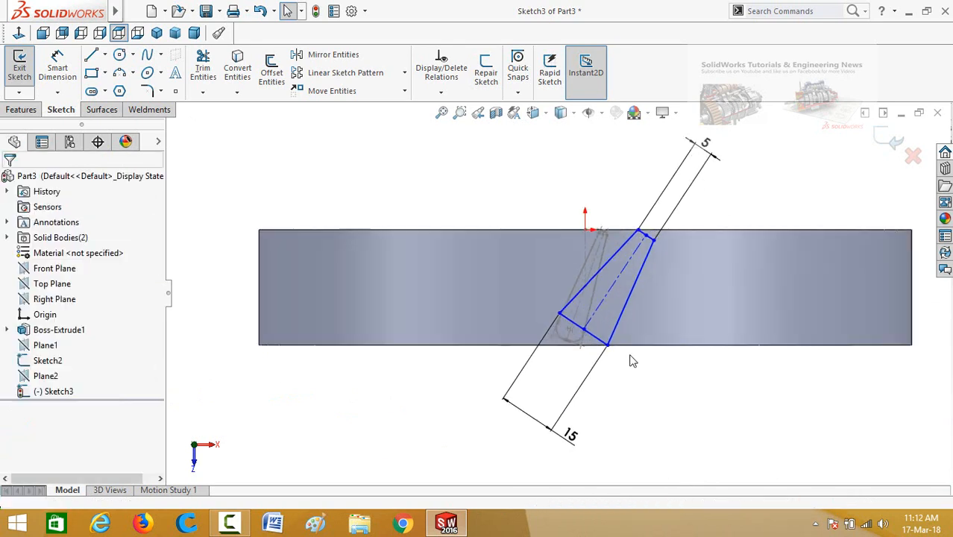
{"action": "scroll", "coordinate": [632, 361], "scroll_direction": "down", "scroll_amount": 1}
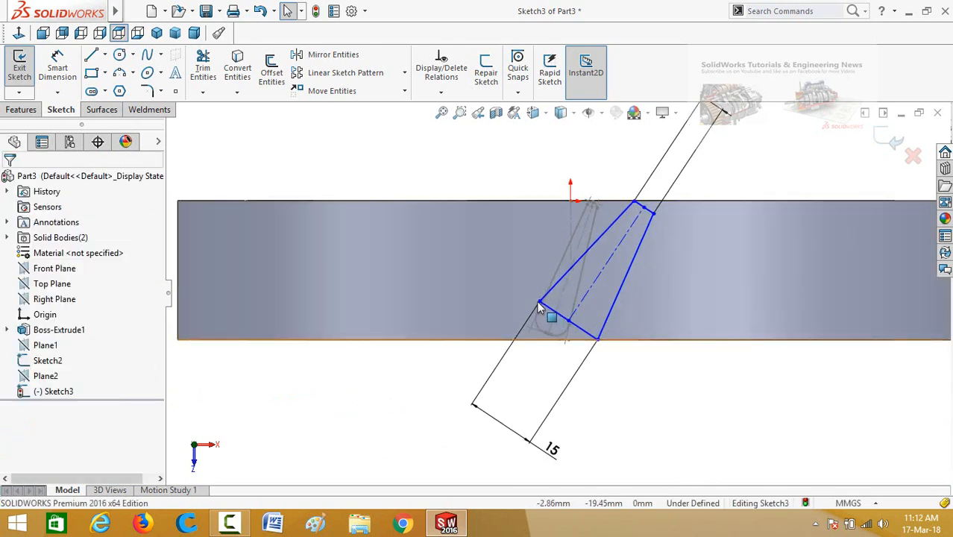
{"action": "mouse_move", "coordinate": [540, 300]}
{"action": "left_mouse_down"}
{"action": "mouse_move", "coordinate": [496, 304]}
{"action": "mouse_move", "coordinate": [480, 293]}
{"action": "left_mouse_up"}
{"action": "left_click", "coordinate": [681, 392]}
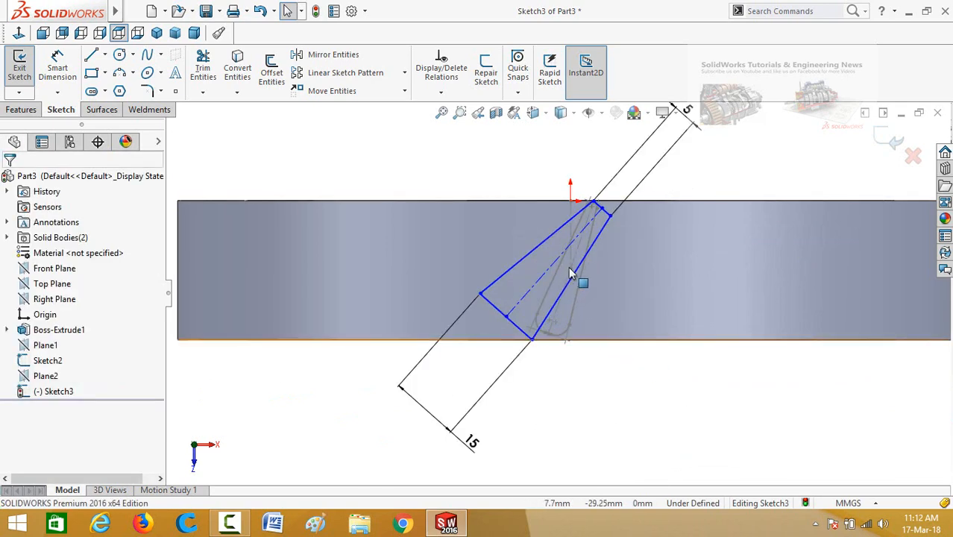
Make the tapered profile's centerline coincident with the reference point on the hub profile's centerline in Sketch2.
{"action": "left_click", "coordinate": [574, 277]}
{"action": "scroll", "coordinate": [567, 269], "scroll_direction": "down", "scroll_amount": 3}
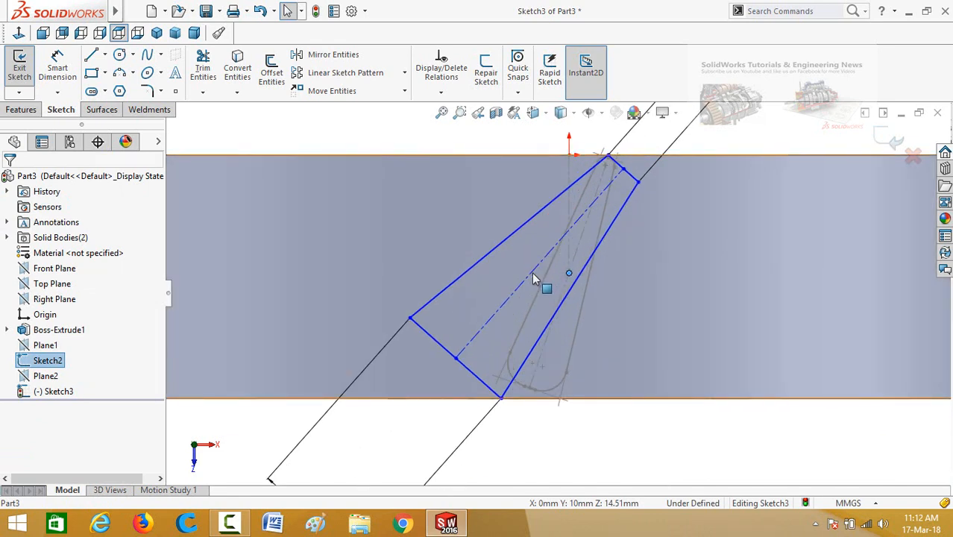
{"action": "left_click", "coordinate": [533, 274]}
{"action": "left_click", "coordinate": [539, 262], "text": "ctrl"}
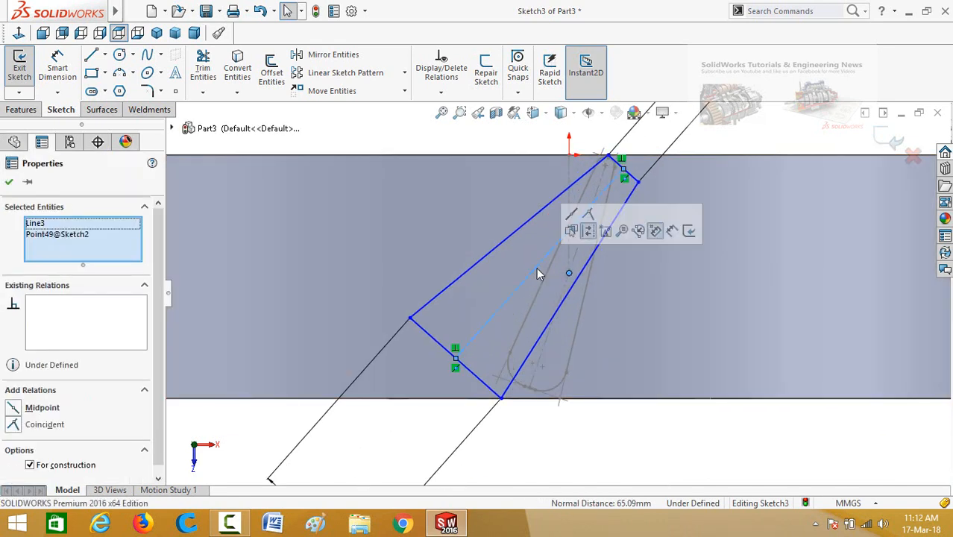
{"action": "left_click", "coordinate": [589, 215]}
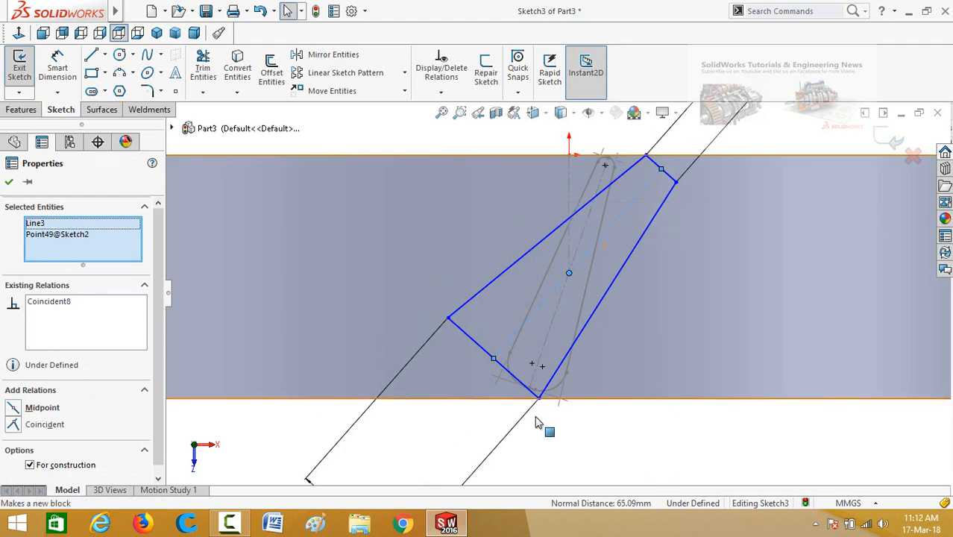
{"action": "key", "text": "Escape"}
Swing the tapered profile to a flatter slant by moving its lower wide-end corner along the ring's lower edge.
{"action": "left_click_drag", "start_coordinate": [538, 399], "coordinate": [483, 403]}
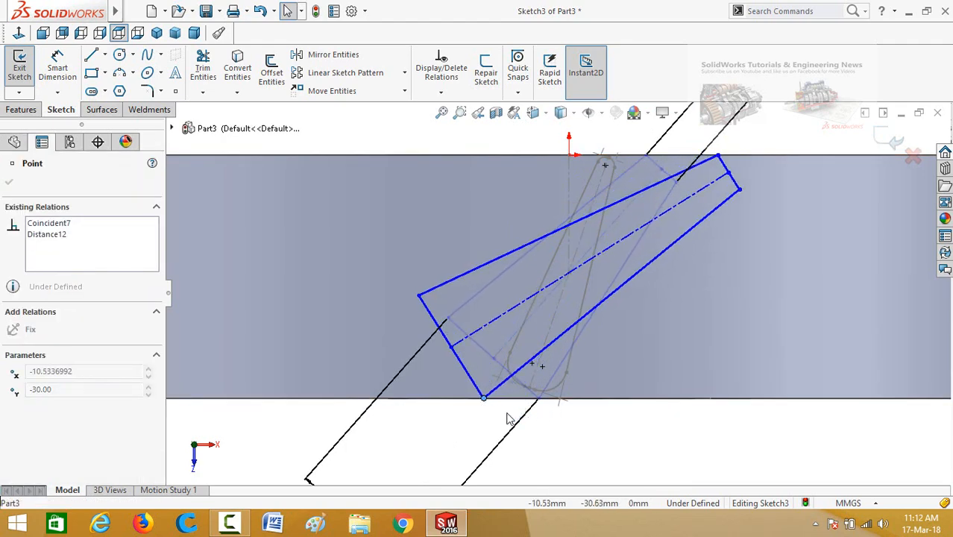
{"action": "left_click", "coordinate": [641, 438]}
{"action": "scroll", "coordinate": [578, 442], "scroll_direction": "up", "scroll_amount": 3}
Dimension the tapered profile's centerline as 50 mm long.
{"action": "right_click_drag", "start_coordinate": [605, 441], "coordinate": [586, 312]}
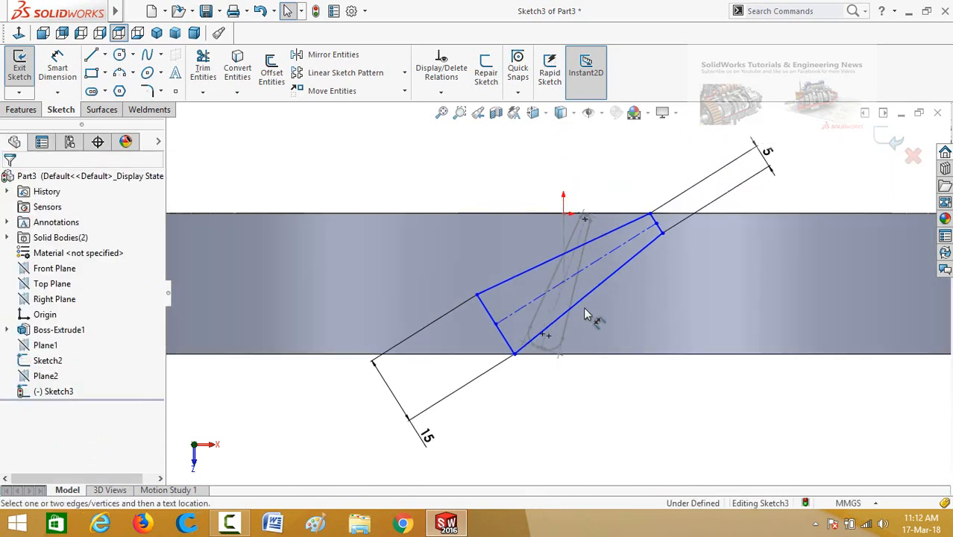
{"action": "left_click", "coordinate": [531, 310]}
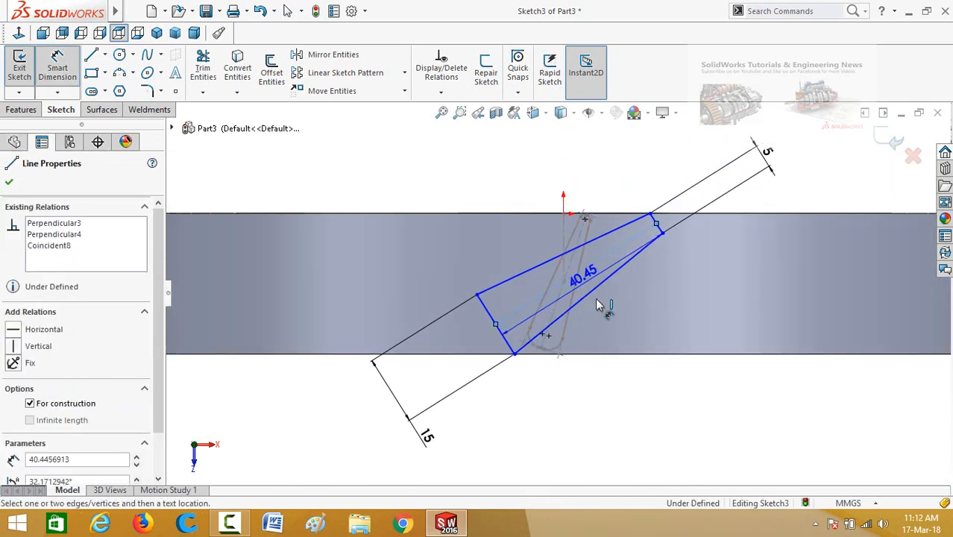
{"action": "left_click", "coordinate": [630, 329]}
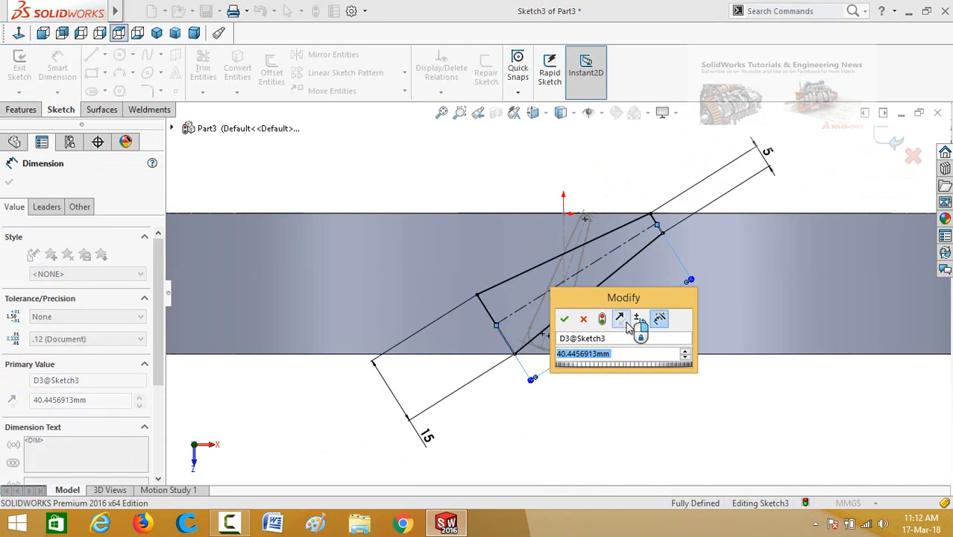
{"action": "type", "text": "50"}
{"action": "key", "text": "Return"}
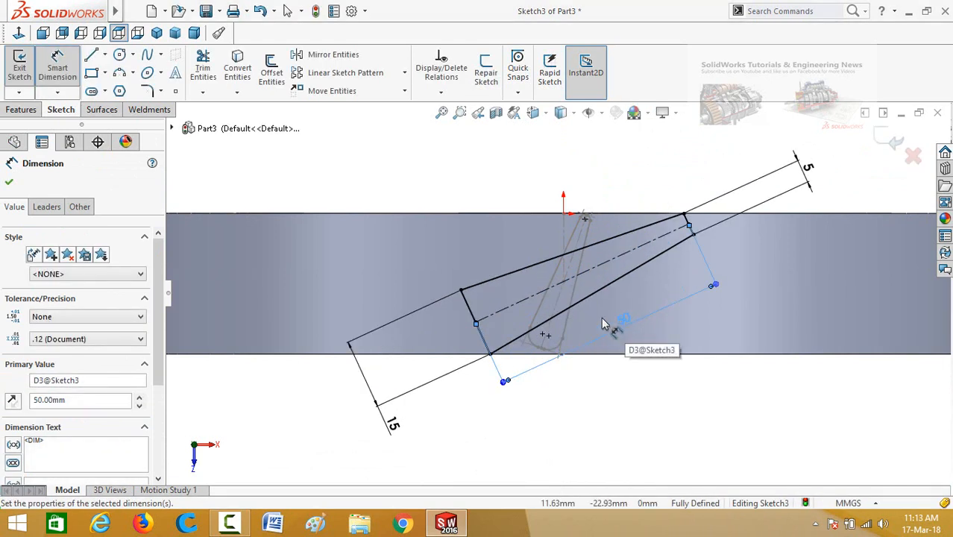
{"action": "key", "text": "Escape"}
Round both corners of the tapered profile's wide end with 6 mm sketch fillets, accepting removal of the conflicting relations.
{"action": "left_click", "coordinate": [147, 90]}
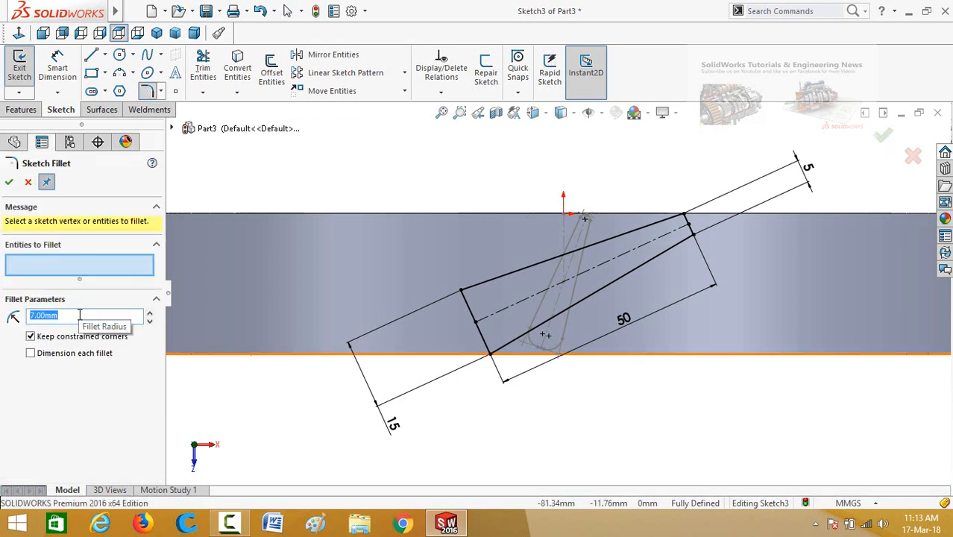
{"action": "left_click", "coordinate": [490, 356]}
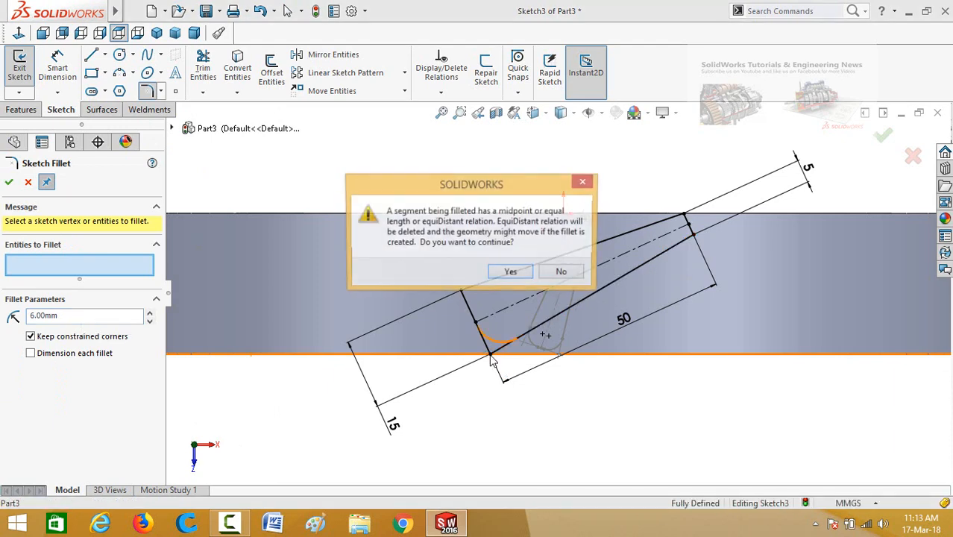
{"action": "left_click", "coordinate": [509, 274]}
{"action": "left_click", "coordinate": [465, 286]}
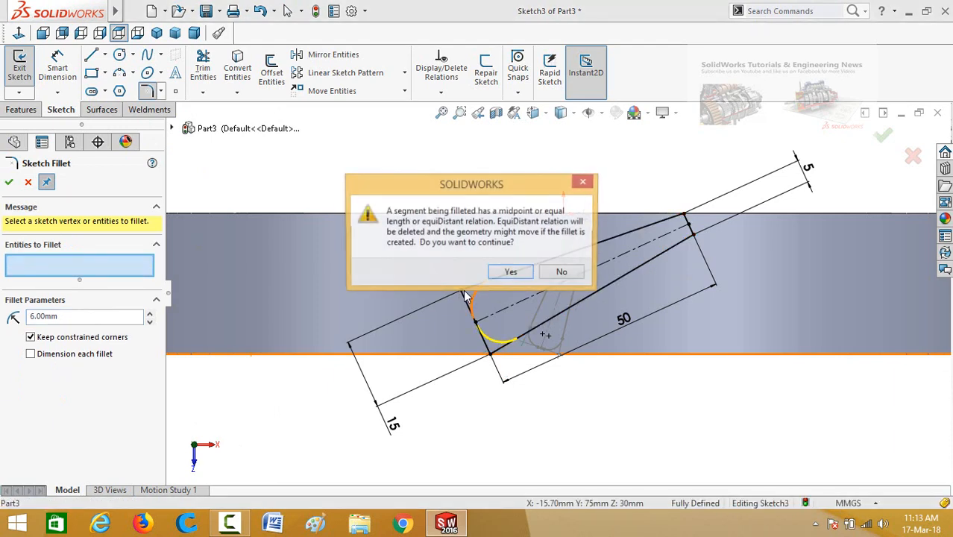
{"action": "left_click", "coordinate": [507, 273]}
{"action": "double_click", "coordinate": [85, 324]}
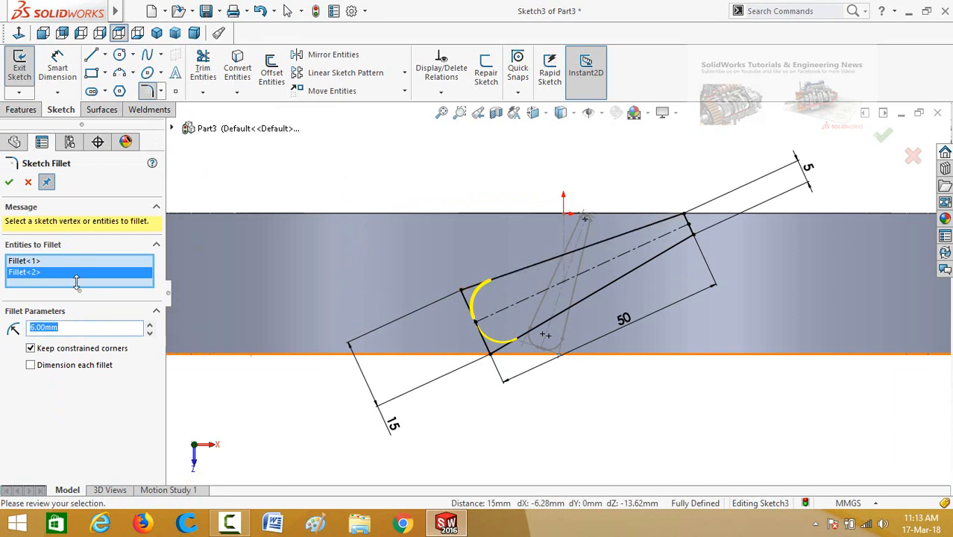
{"action": "left_click", "coordinate": [10, 182]}
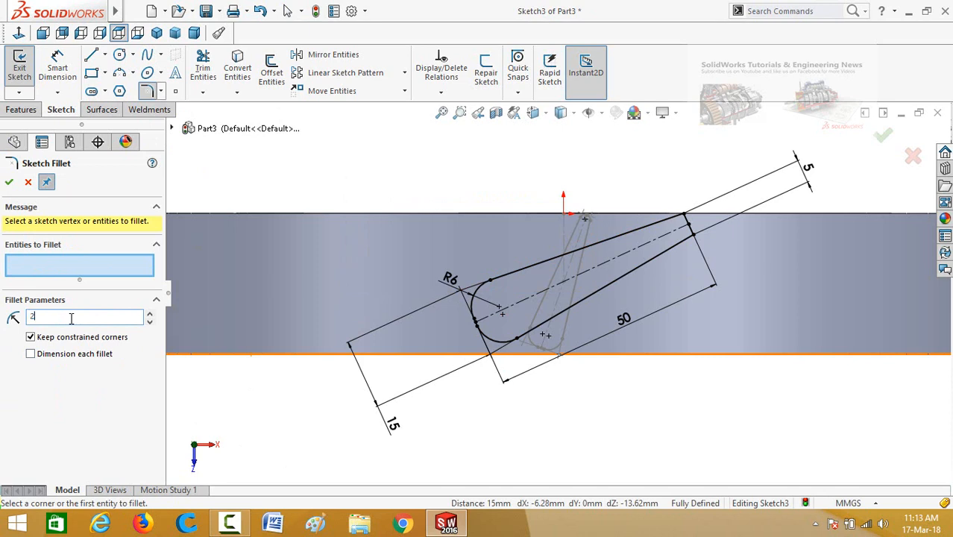
Round both corners of the tapered profile's narrow end with 2 mm sketch fillets, accepting removal of the conflicting relations.
{"action": "key", "text": "Return"}
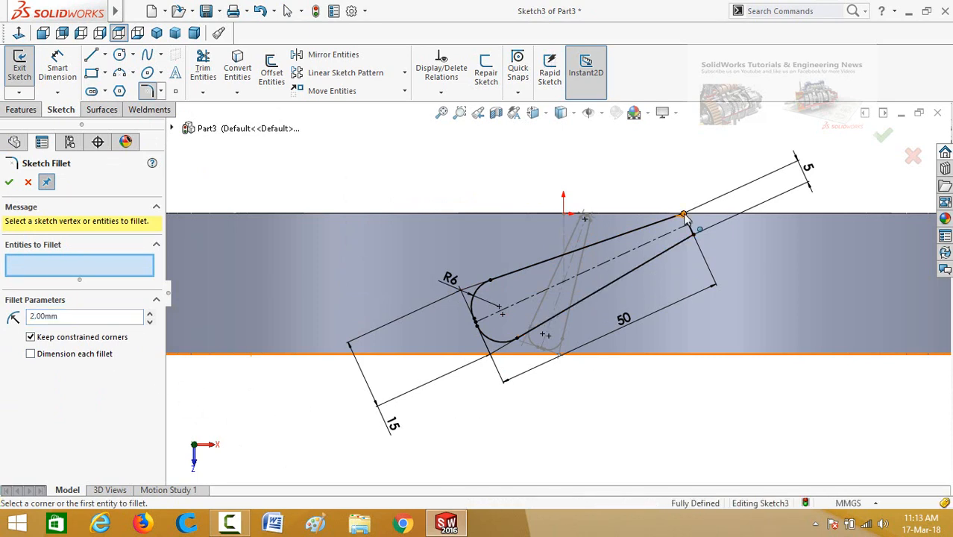
{"action": "left_click", "coordinate": [697, 234]}
{"action": "left_click", "coordinate": [509, 271]}
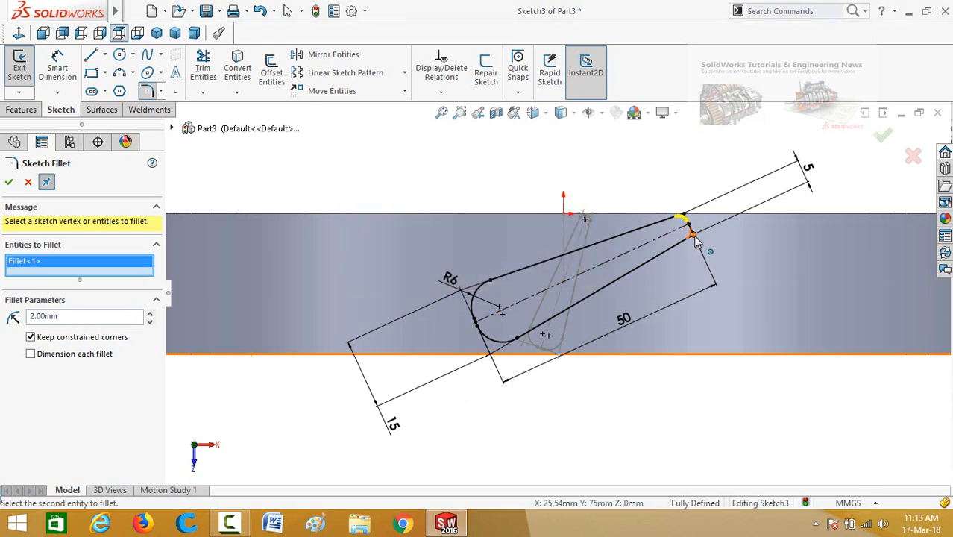
{"action": "left_click", "coordinate": [693, 237]}
{"action": "left_click", "coordinate": [509, 269]}
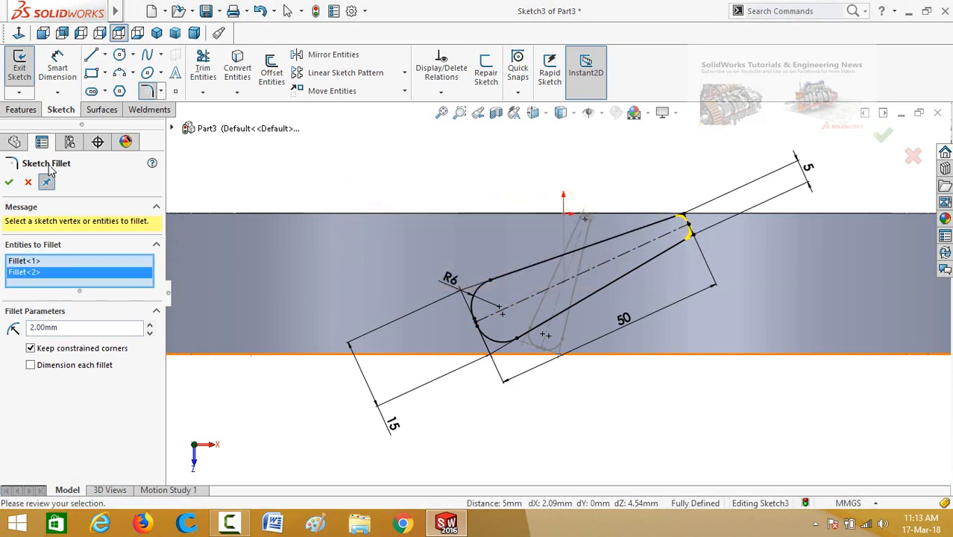
{"action": "left_click", "coordinate": [9, 182]}
{"action": "left_click", "coordinate": [9, 182]}
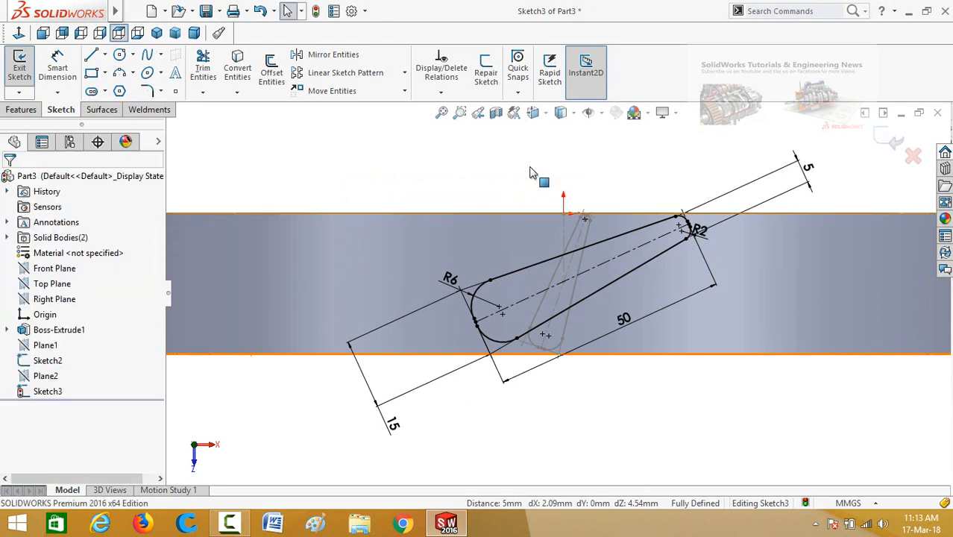
Finish the sketch of the outer tapered blade profile.
{"action": "scroll", "coordinate": [530, 177], "scroll_direction": "up", "scroll_amount": 3}
{"action": "middle_click_drag", "start_coordinate": [605, 188], "coordinate": [552, 339]}
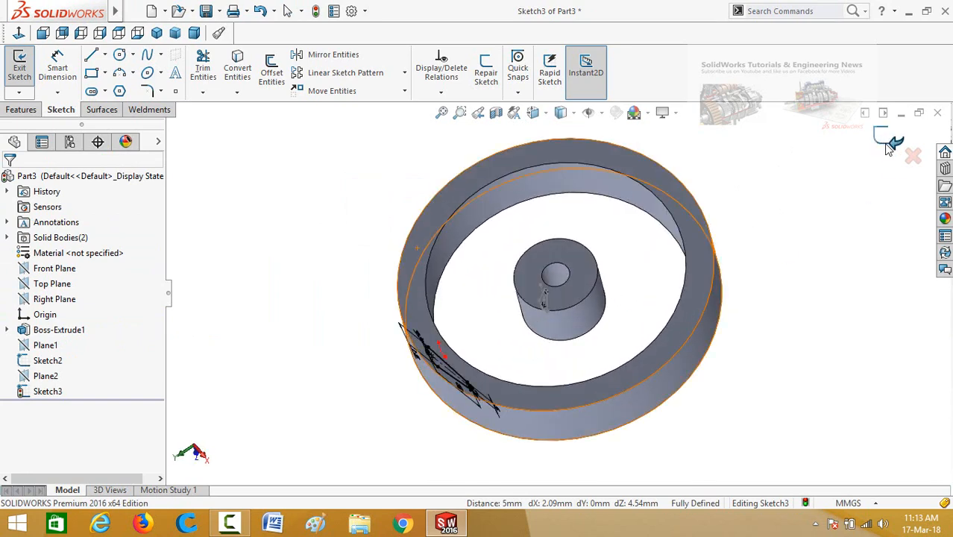
{"action": "left_click", "coordinate": [885, 144]}
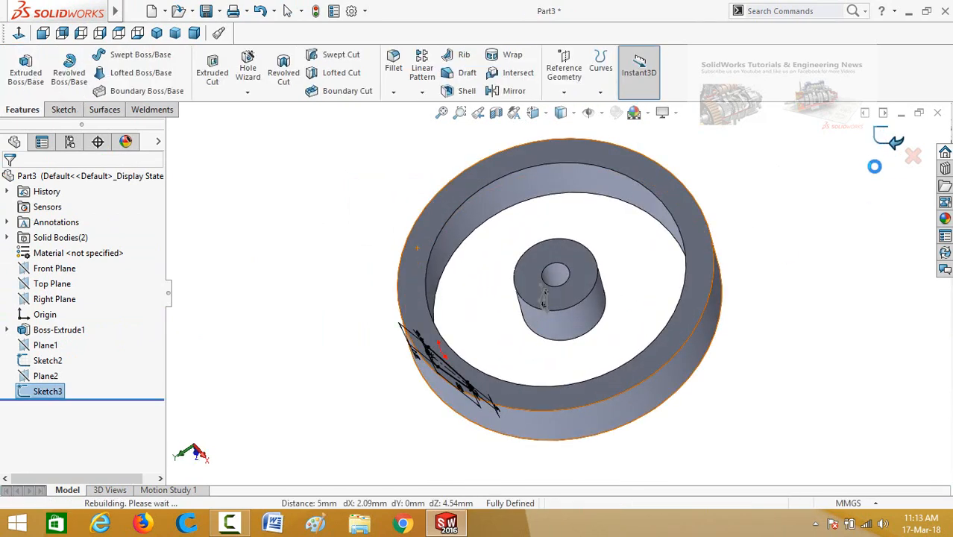
{"action": "left_click", "coordinate": [840, 317]}
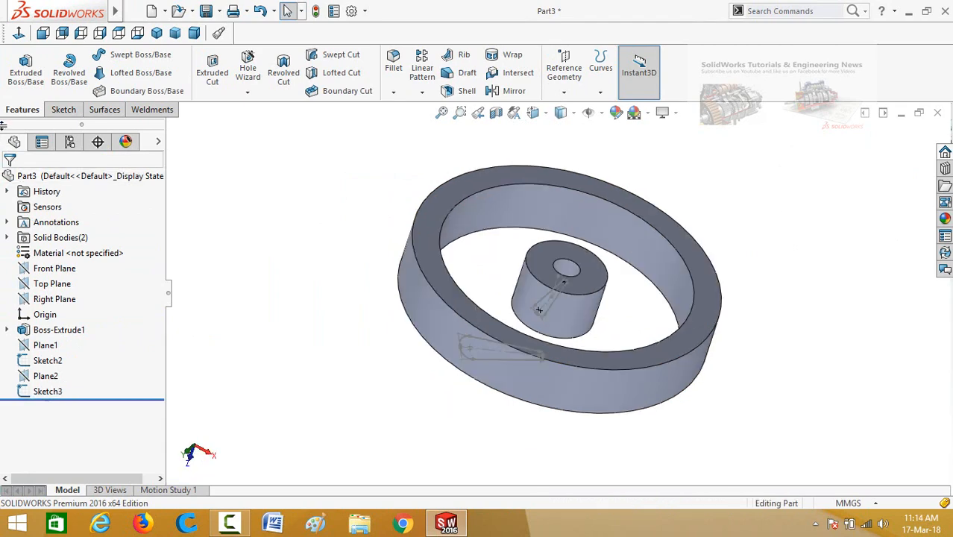
Loft a solid blade from the outer tapered profile on the ring to the smaller tapered profile at the hub.
{"action": "left_click", "coordinate": [119, 75]}
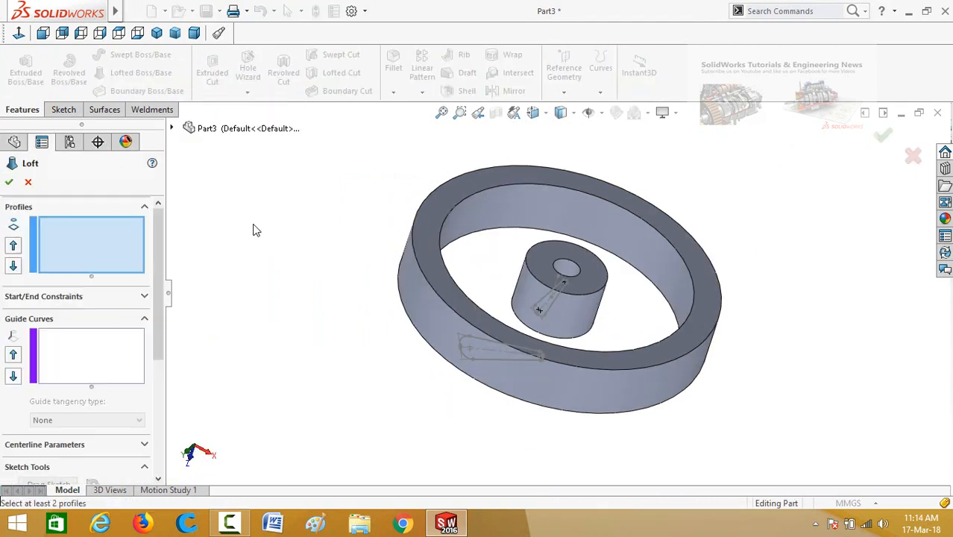
{"action": "middle_click_drag", "start_coordinate": [341, 264], "coordinate": [323, 303]}
{"action": "scroll", "coordinate": [371, 377], "scroll_direction": "down", "scroll_amount": 2}
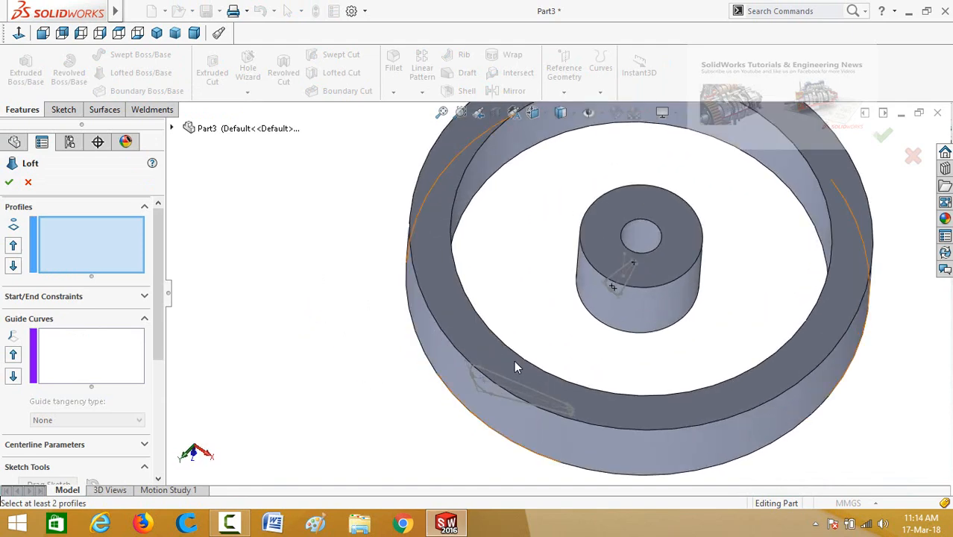
{"action": "scroll", "coordinate": [483, 373], "scroll_direction": "down", "scroll_amount": 1}
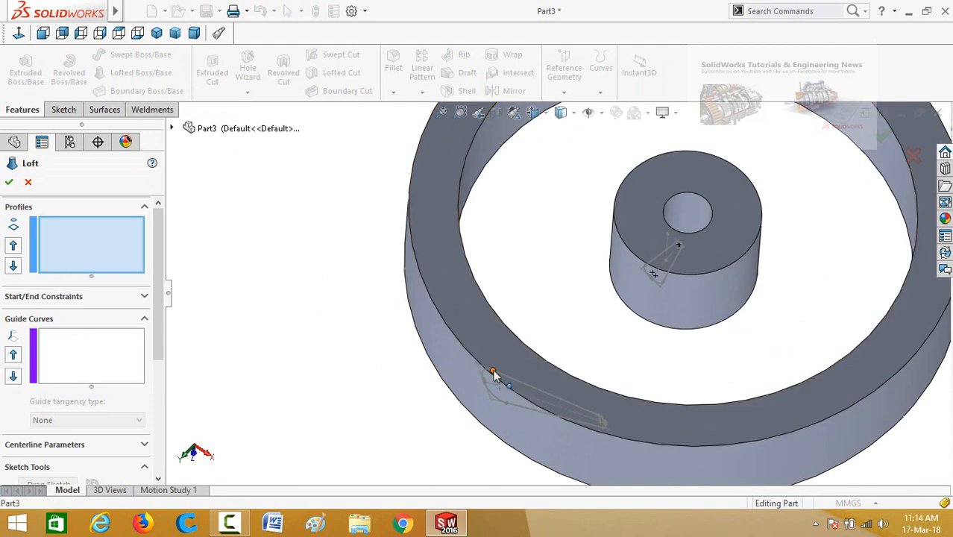
{"action": "left_click", "coordinate": [492, 373]}
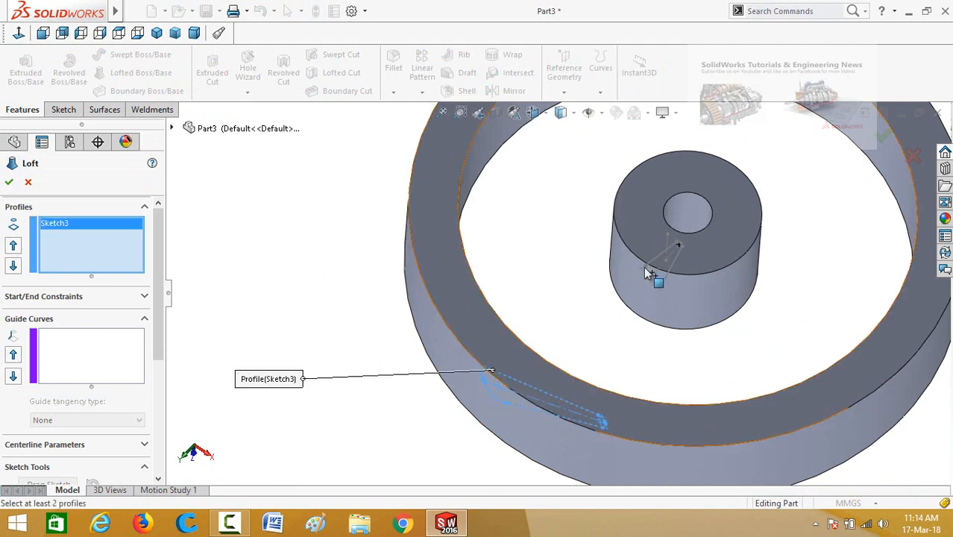
{"action": "scroll", "coordinate": [645, 269], "scroll_direction": "down", "scroll_amount": 5}
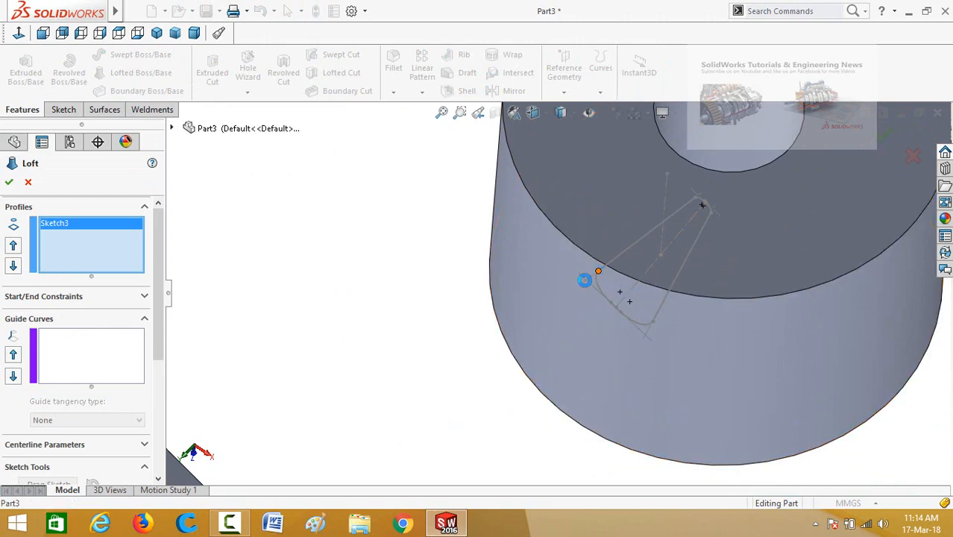
{"action": "scroll", "coordinate": [362, 249], "scroll_direction": "up", "scroll_amount": 8}
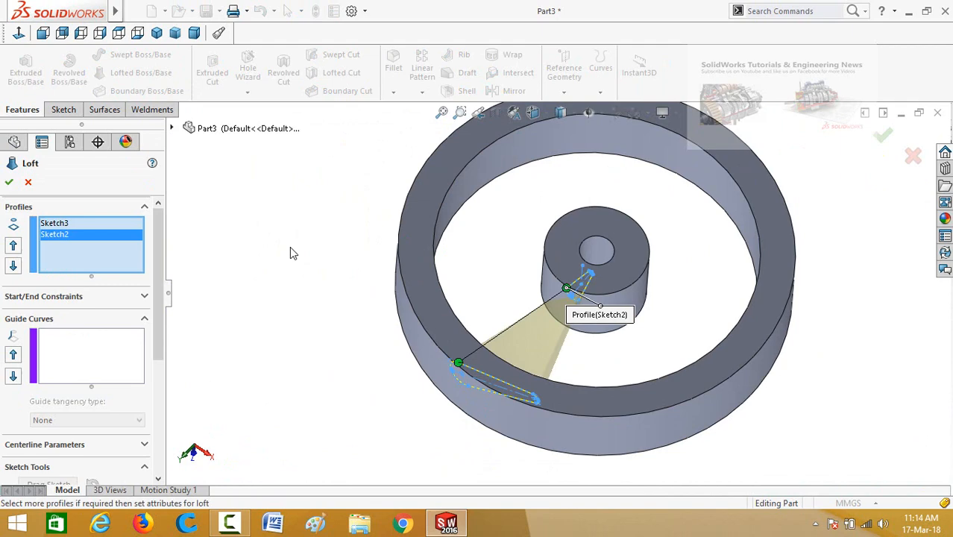
{"action": "mouse_move", "coordinate": [292, 254]}
{"action": "middle_mouse_down"}
{"action": "mouse_move", "coordinate": [247, 301]}
{"action": "mouse_move", "coordinate": [284, 251]}
{"action": "mouse_move", "coordinate": [284, 260]}
{"action": "middle_mouse_up"}
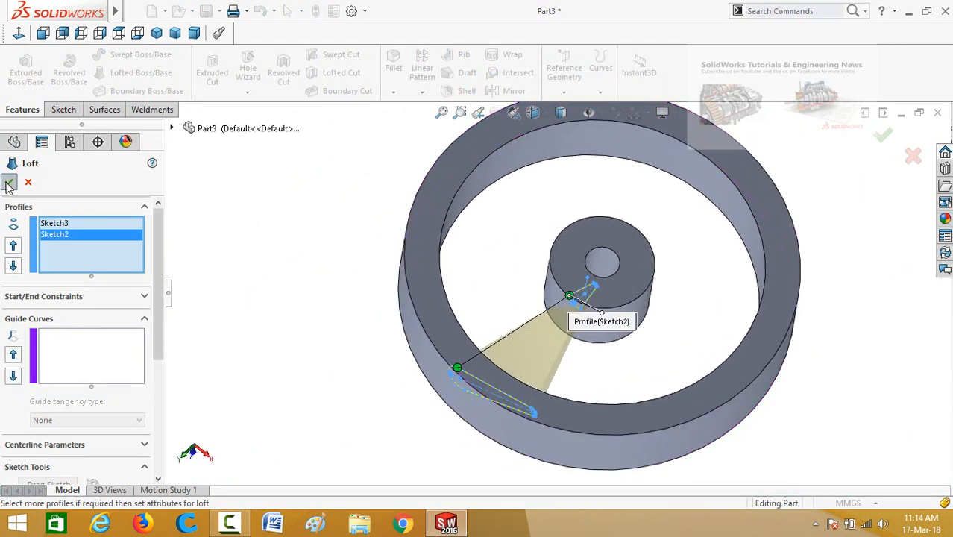
{"action": "left_click", "coordinate": [9, 185]}
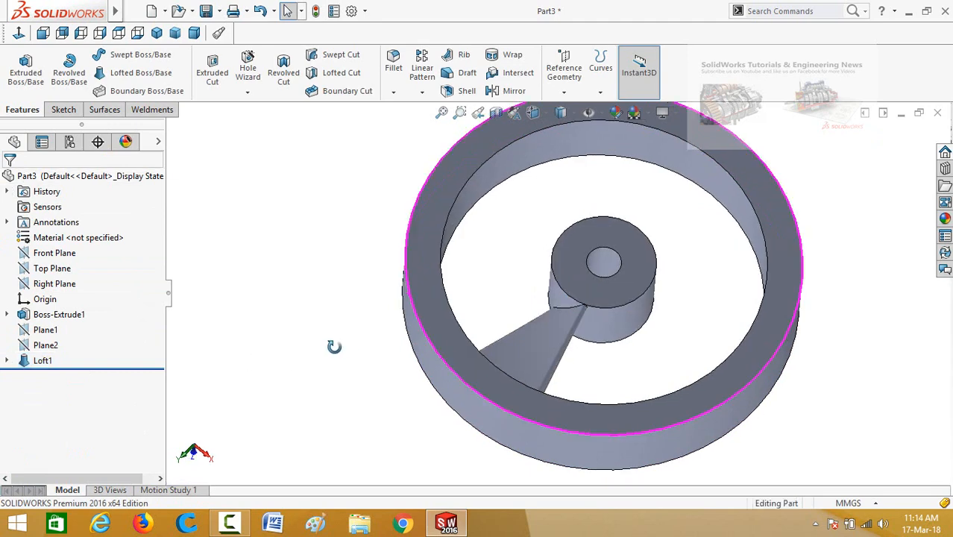
Circular-pattern the lofted body around the ring's circular edge with 12 equally spaced instances over 360 degrees.
{"action": "middle_click_drag", "start_coordinate": [333, 346], "coordinate": [296, 419]}
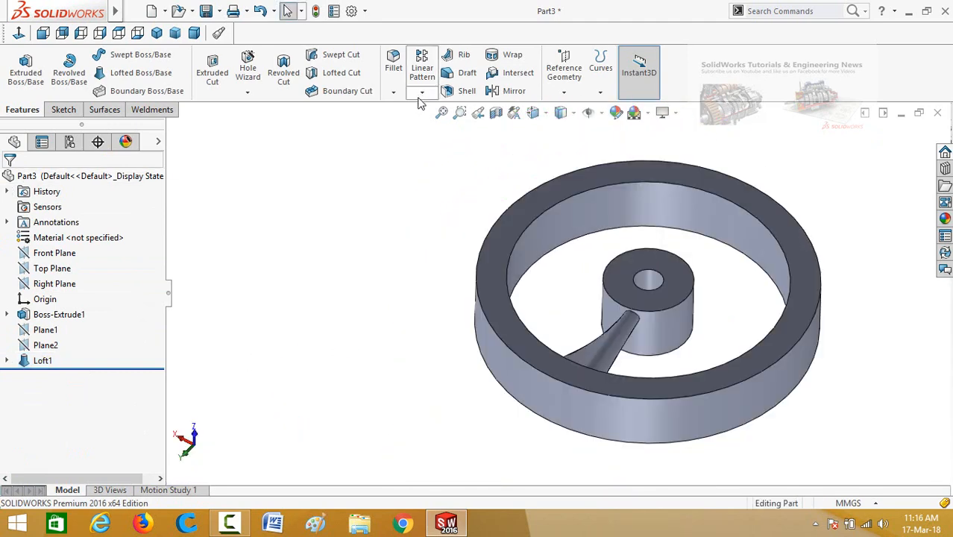
{"action": "left_click", "coordinate": [421, 93]}
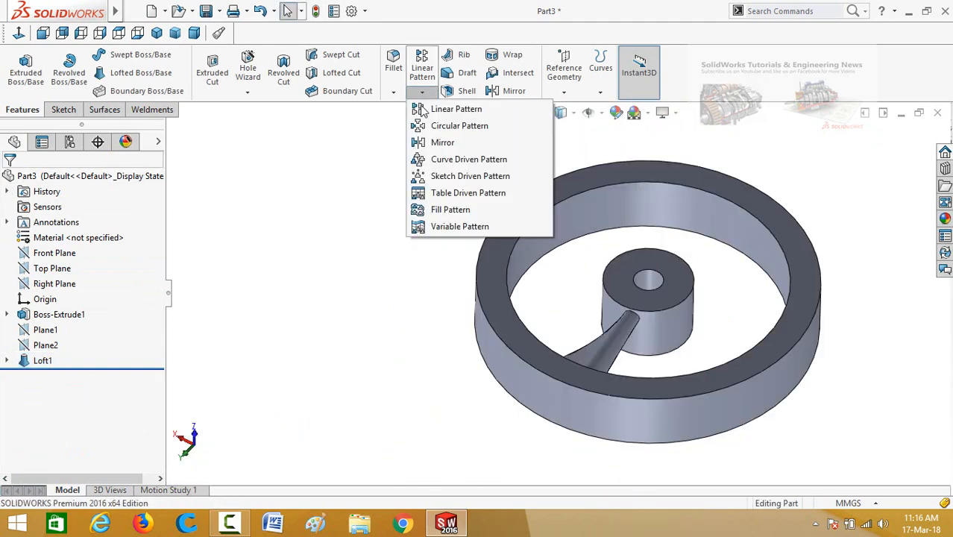
{"action": "left_click", "coordinate": [436, 126]}
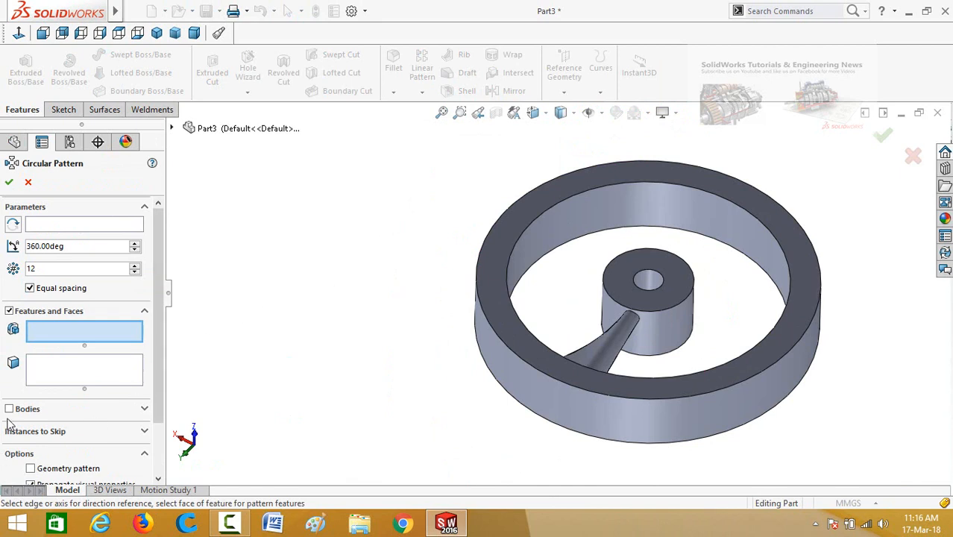
{"action": "left_click", "coordinate": [9, 409]}
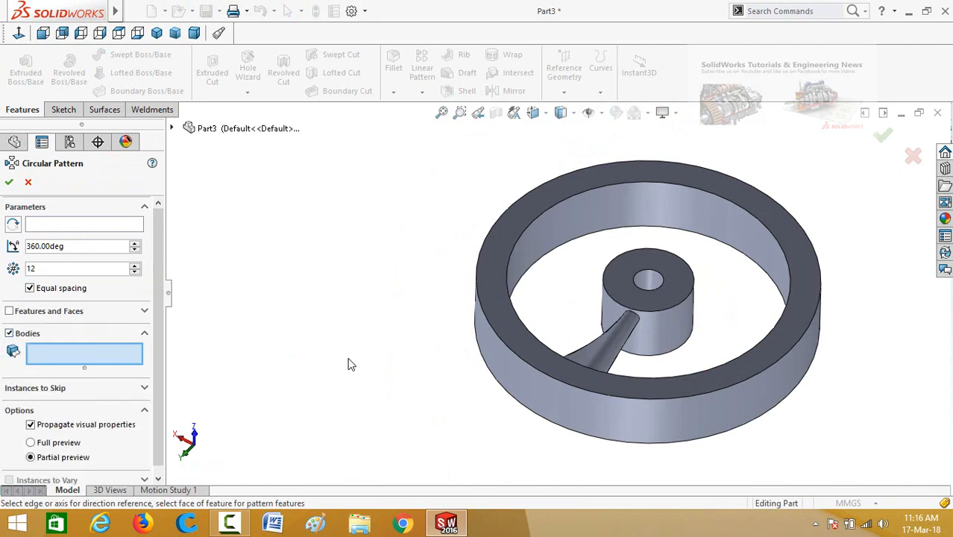
{"action": "left_click", "coordinate": [596, 349]}
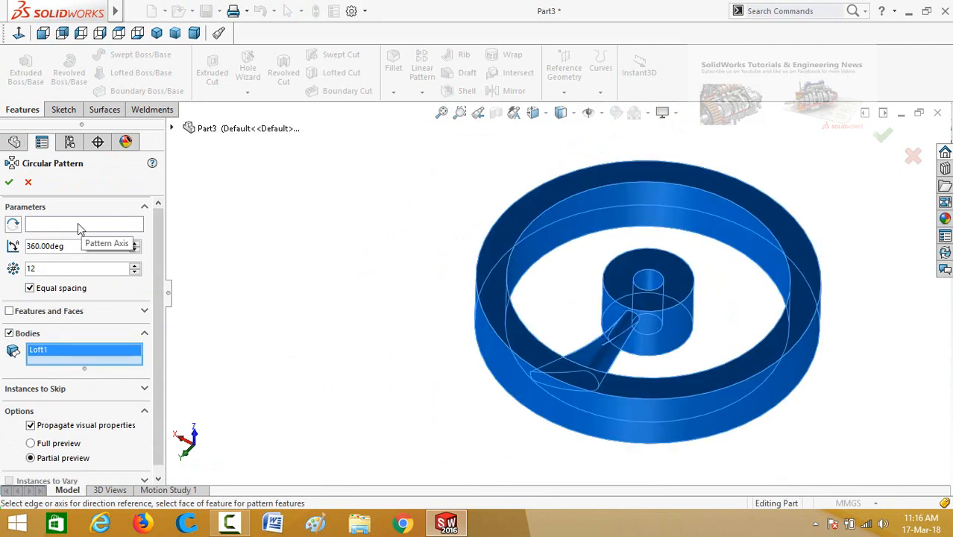
{"action": "left_click", "coordinate": [77, 222]}
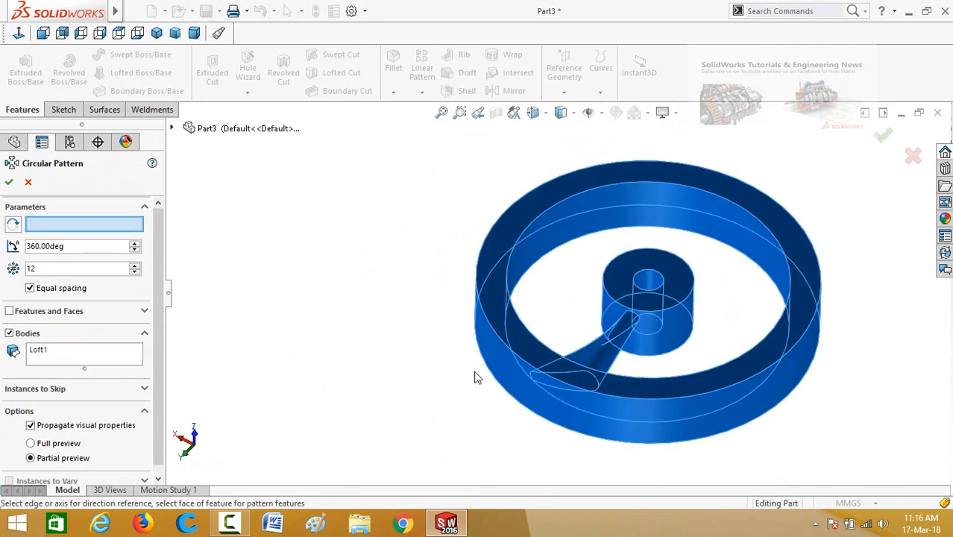
{"action": "left_click", "coordinate": [488, 370]}
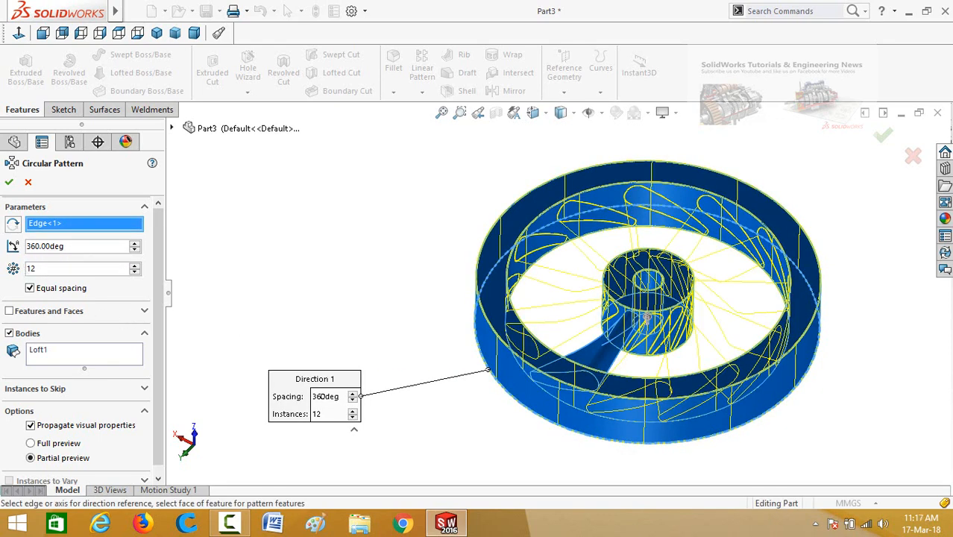
{"action": "left_click", "coordinate": [9, 185]}
Save the part as Wicket Gates in the Kaplan Turbine for Air University folder.
{"action": "middle_click_drag", "start_coordinate": [372, 259], "coordinate": [460, 225]}
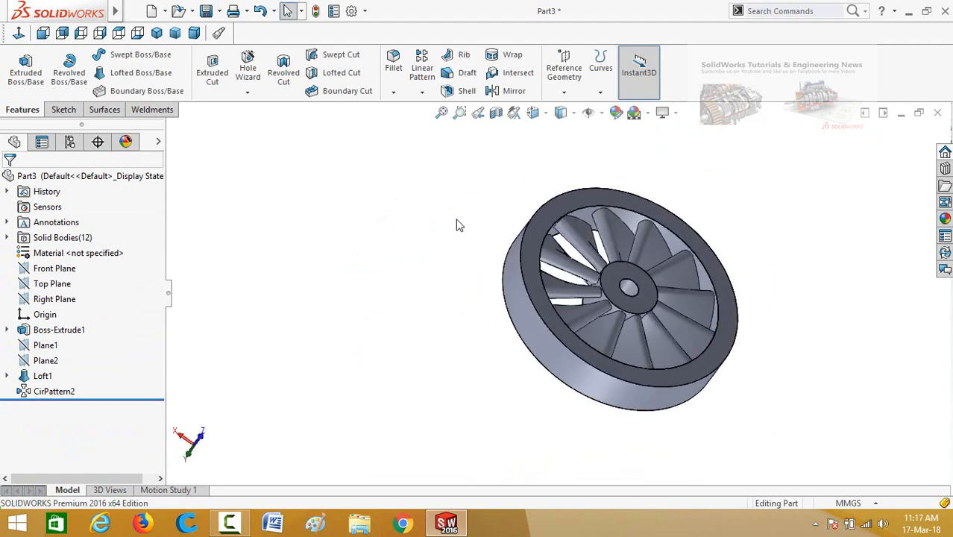
{"action": "key", "text": "ctrl+s"}
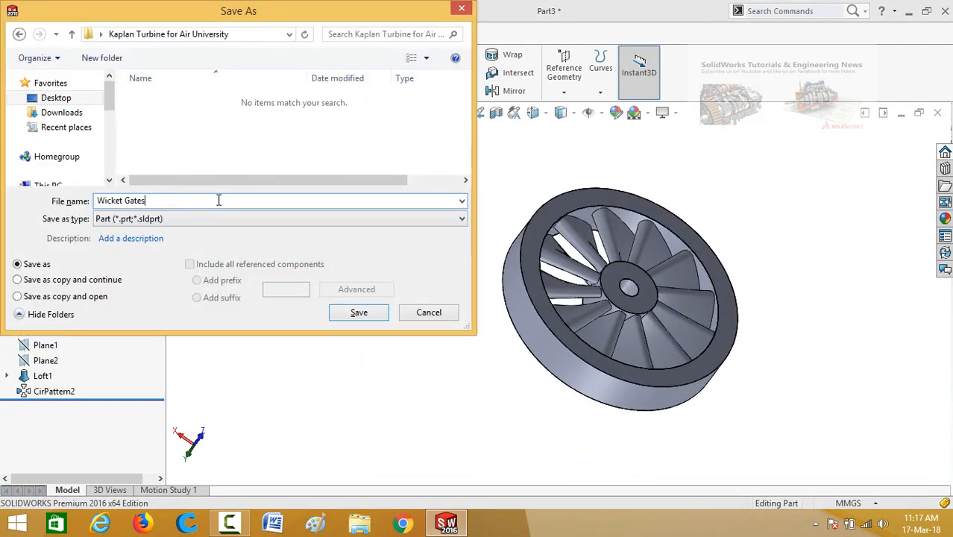
{"action": "left_click", "coordinate": [372, 314]}
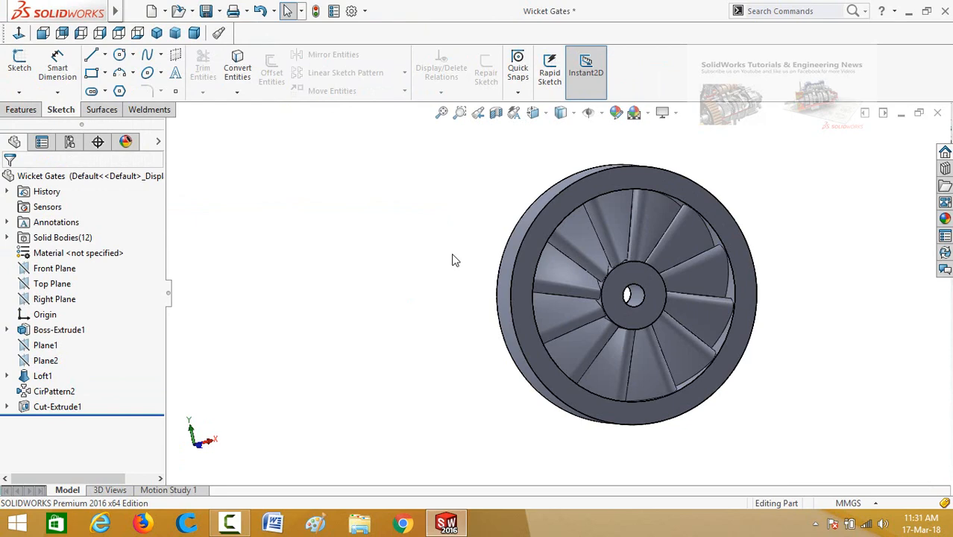
Create a new part document and open a sketch on its Front Plane.
{"action": "middle_click_drag", "start_coordinate": [470, 283], "coordinate": [441, 276]}
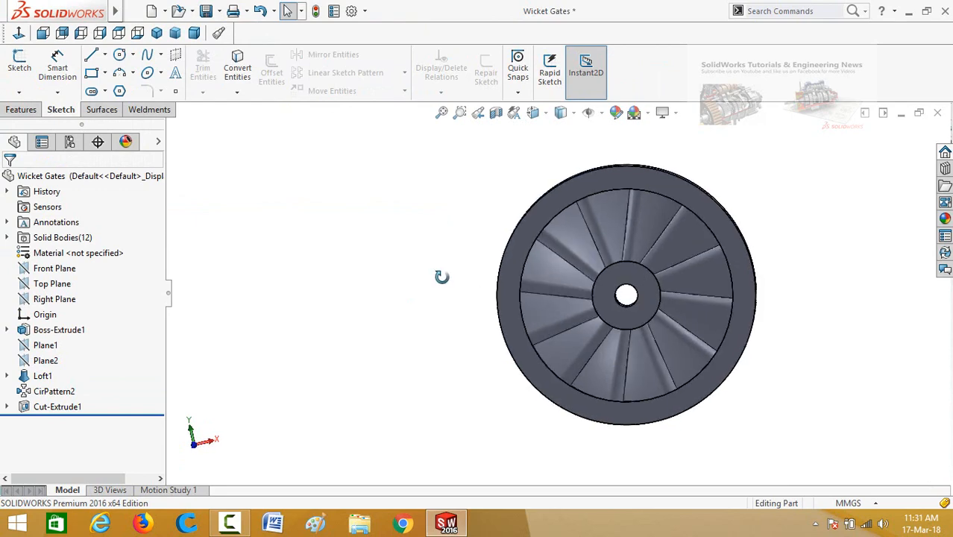
{"action": "key", "text": "ctrl+n"}
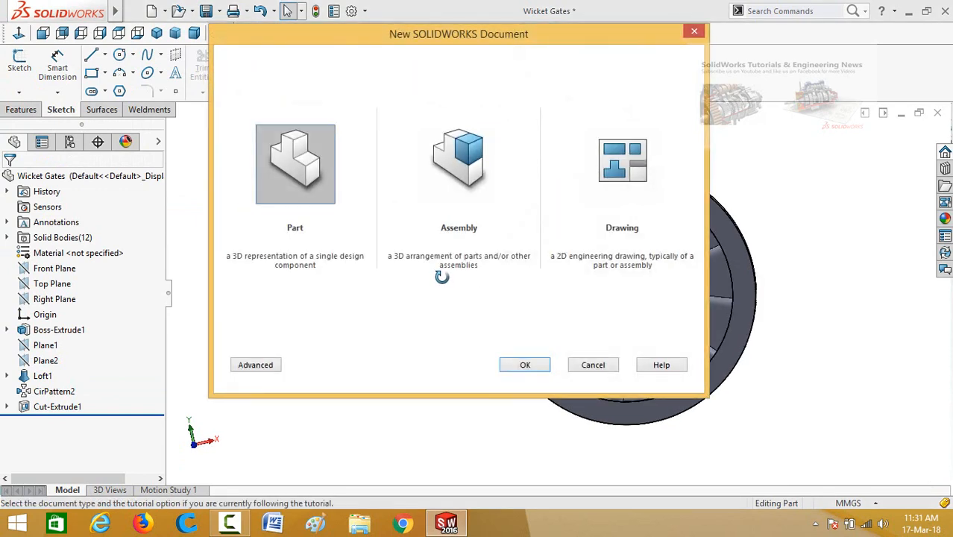
{"action": "double_click", "coordinate": [313, 161]}
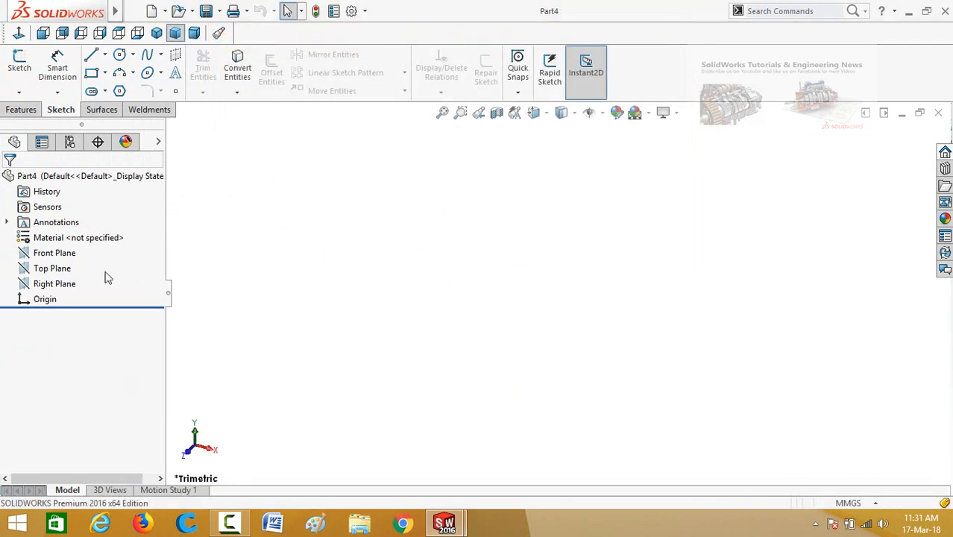
{"action": "left_click", "coordinate": [45, 253]}
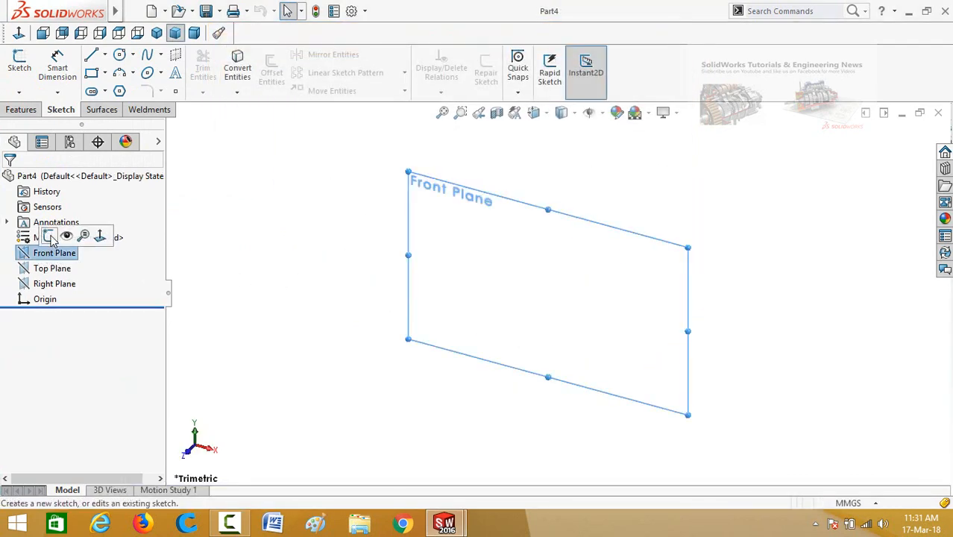
{"action": "left_click", "coordinate": [48, 236]}
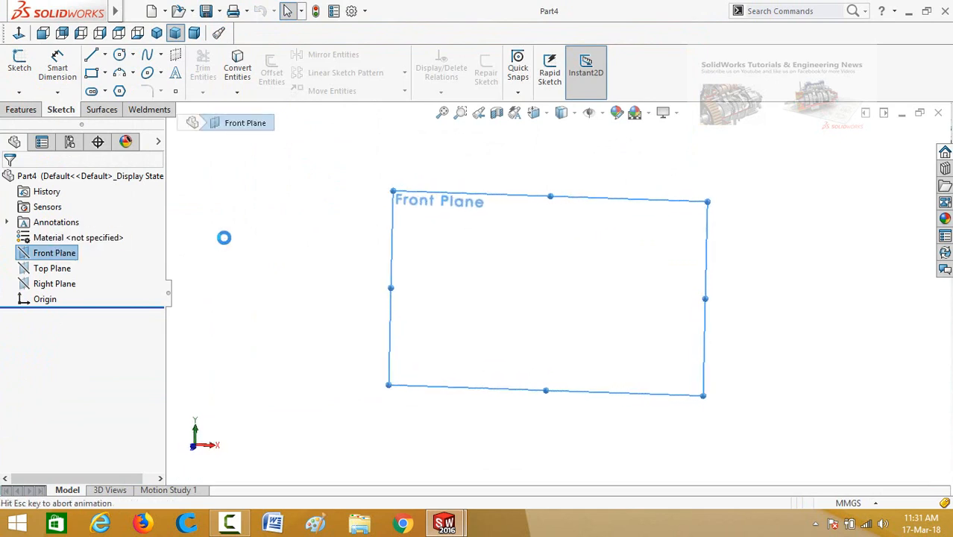
Sketch a horizontal centerline about 140 mm long from the origin toward negative X.
{"action": "left_click", "coordinate": [105, 56]}
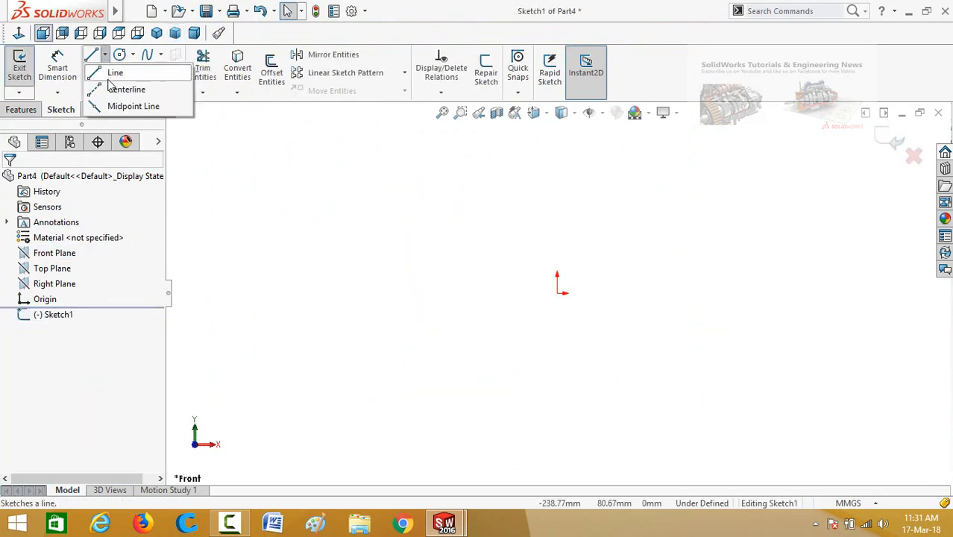
{"action": "left_click", "coordinate": [125, 88]}
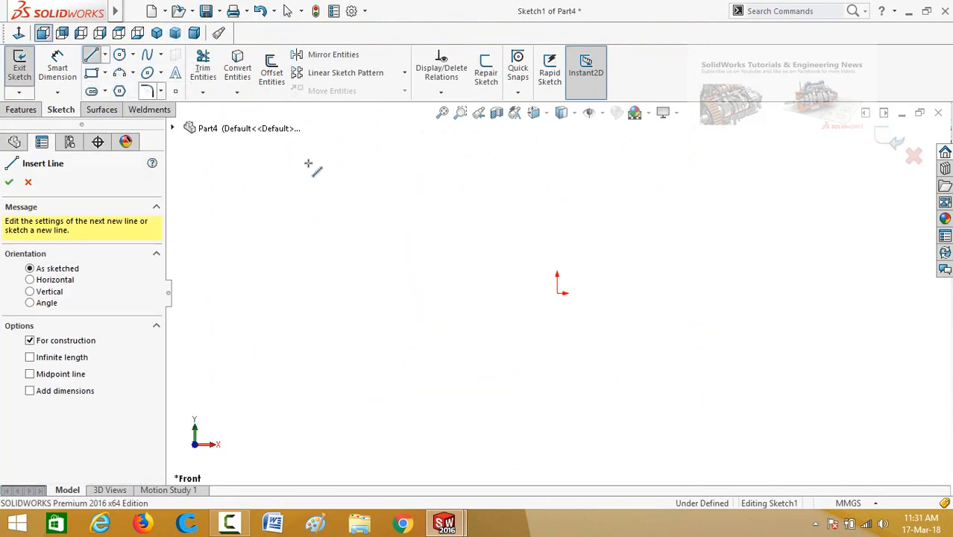
{"action": "left_click", "coordinate": [557, 293]}
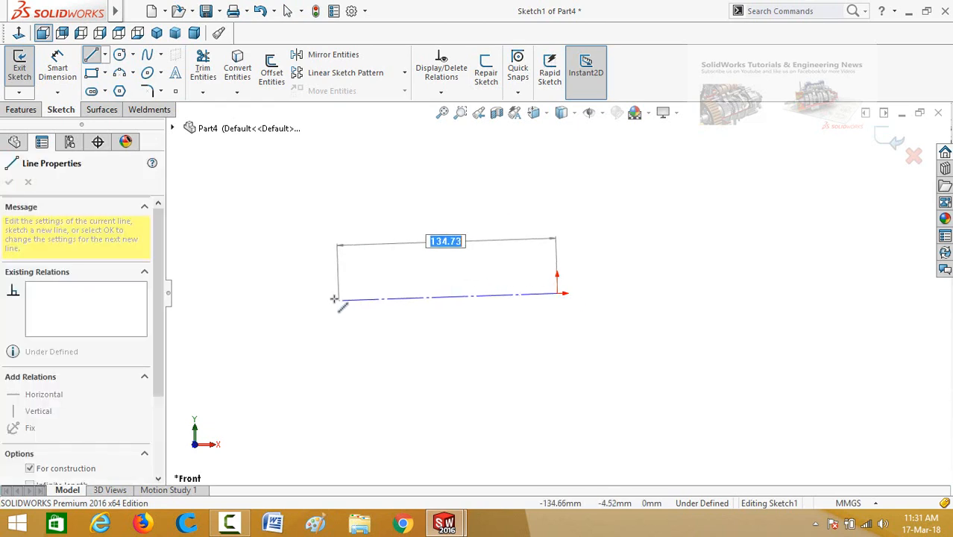
{"action": "left_click", "coordinate": [329, 293]}
{"action": "key", "text": "Escape"}
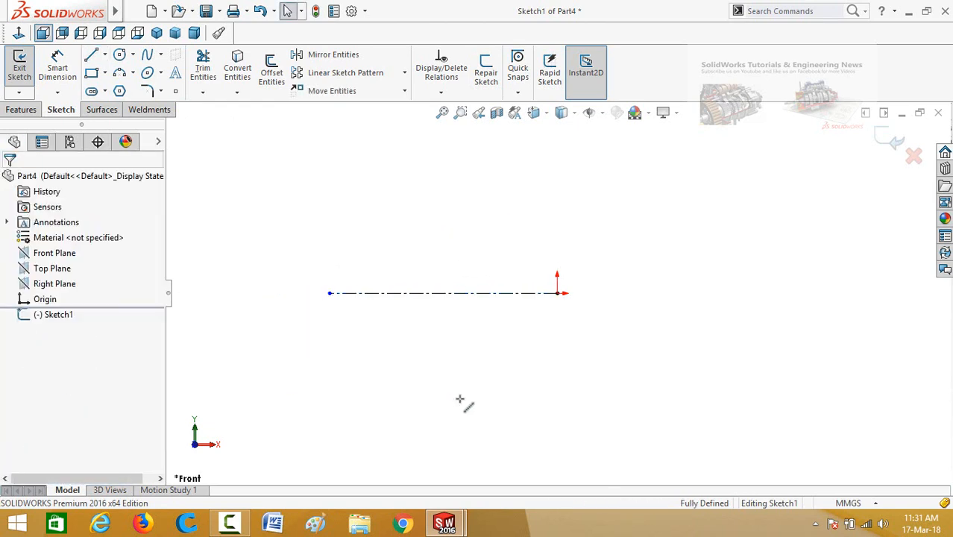
Sketch a closed L-shaped profile above the centerline, its short leg in line with the origin and ending about 12 mm above the centerline.
{"action": "key", "text": "l"}
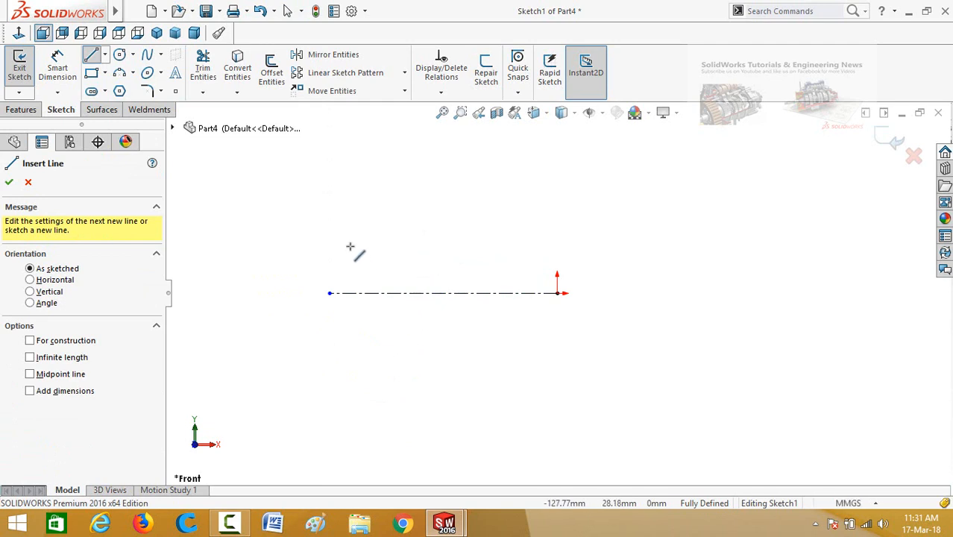
{"action": "left_click", "coordinate": [352, 243]}
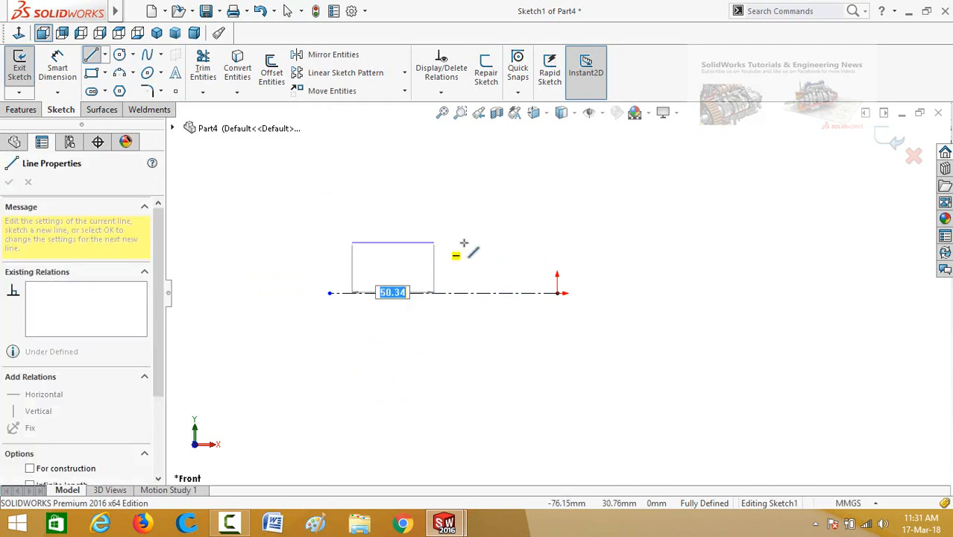
{"action": "left_click", "coordinate": [536, 242]}
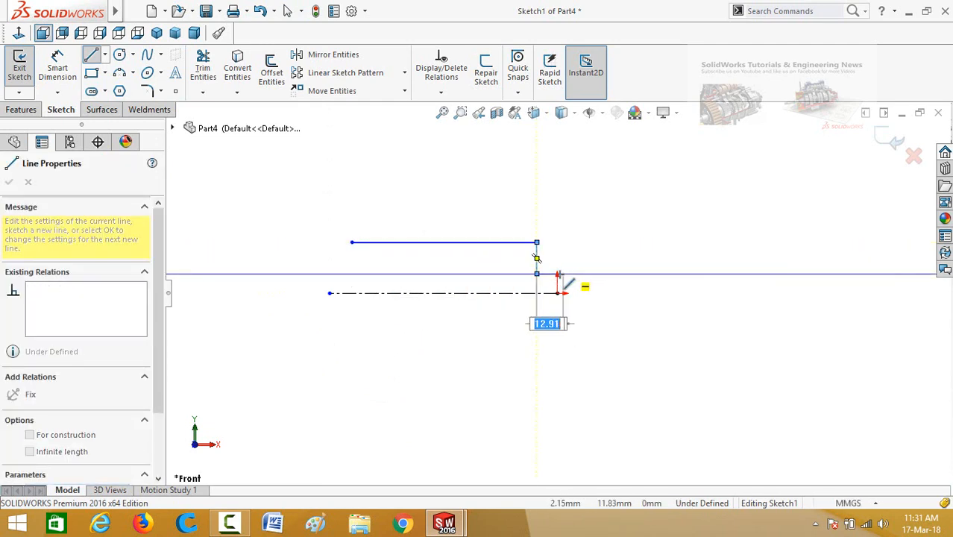
{"action": "left_click", "coordinate": [558, 274]}
{"action": "left_click", "coordinate": [557, 218]}
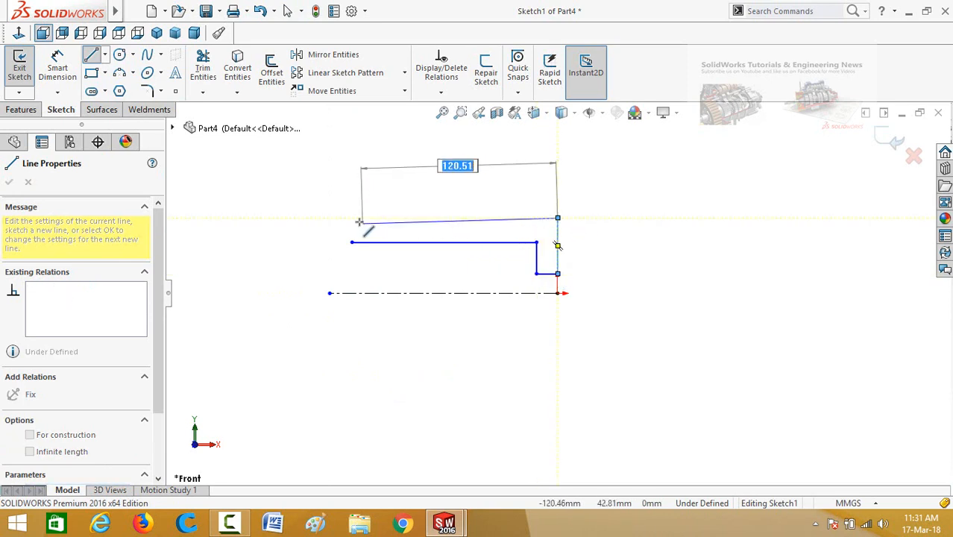
{"action": "left_click", "coordinate": [352, 218]}
{"action": "left_click", "coordinate": [352, 242]}
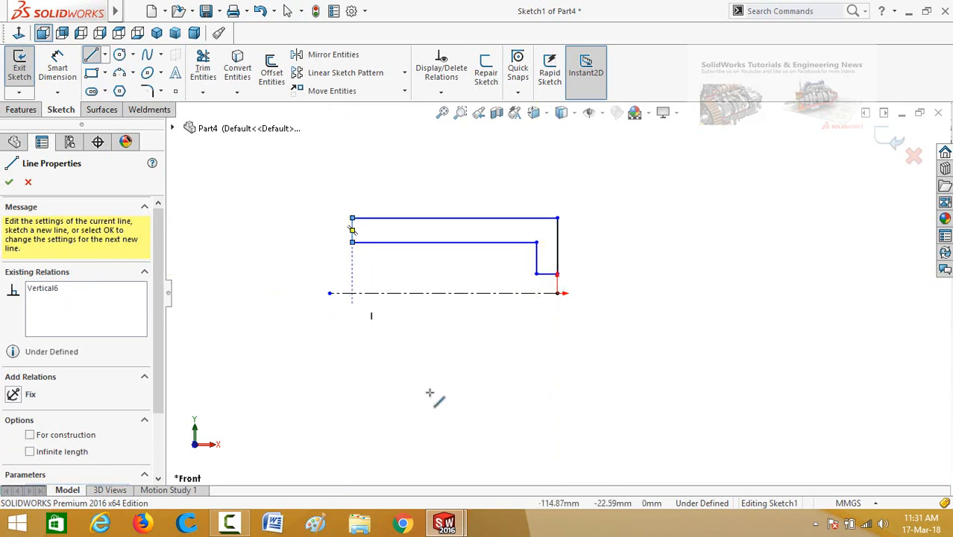
Dimension the short leg's end edge about the centerline as an 11 mm diameter.
{"action": "right_click_drag", "start_coordinate": [430, 391], "coordinate": [465, 285]}
{"action": "scroll", "coordinate": [567, 307], "scroll_direction": "down", "scroll_amount": 2}
{"action": "scroll", "coordinate": [551, 293], "scroll_direction": "up", "scroll_amount": 2}
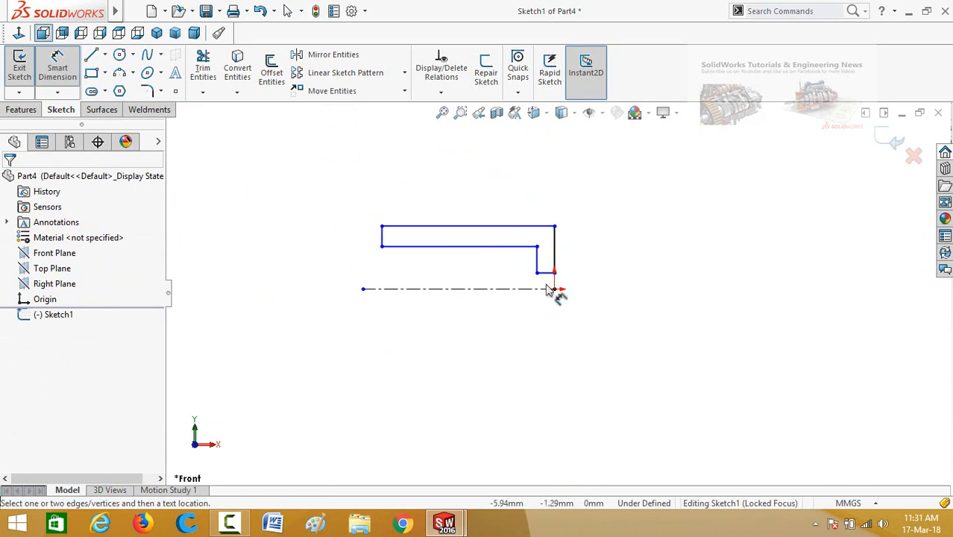
{"action": "left_click", "coordinate": [542, 274]}
{"action": "left_click", "coordinate": [542, 289]}
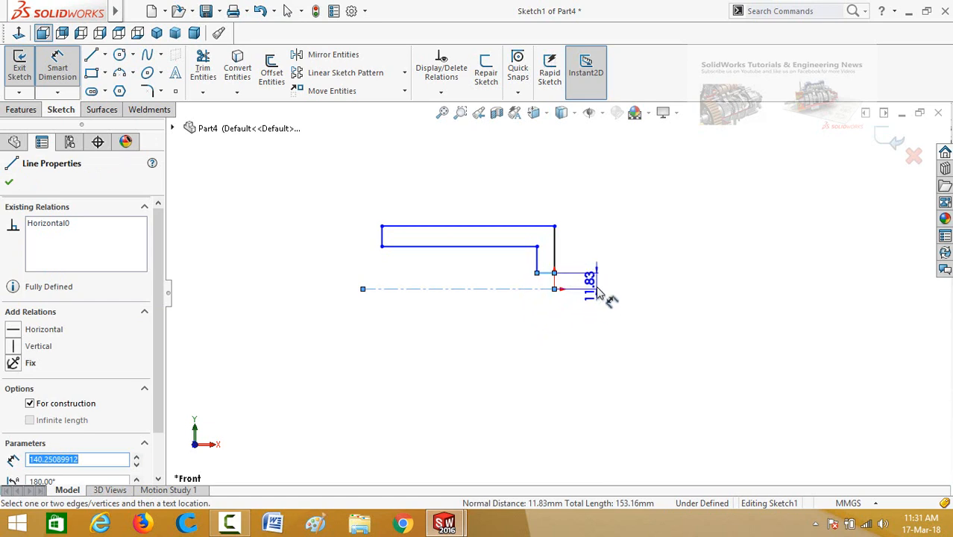
{"action": "left_click", "coordinate": [604, 317]}
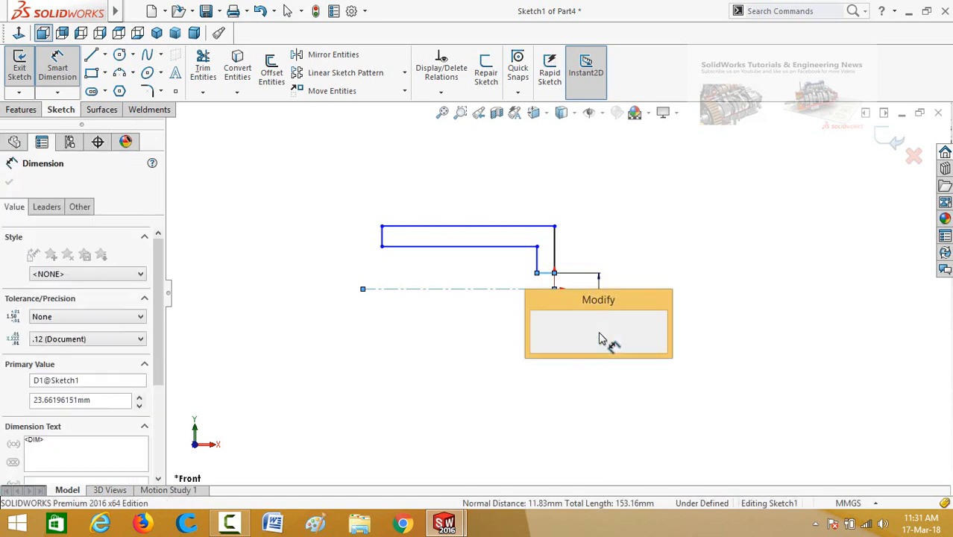
{"action": "type", "text": "10"}
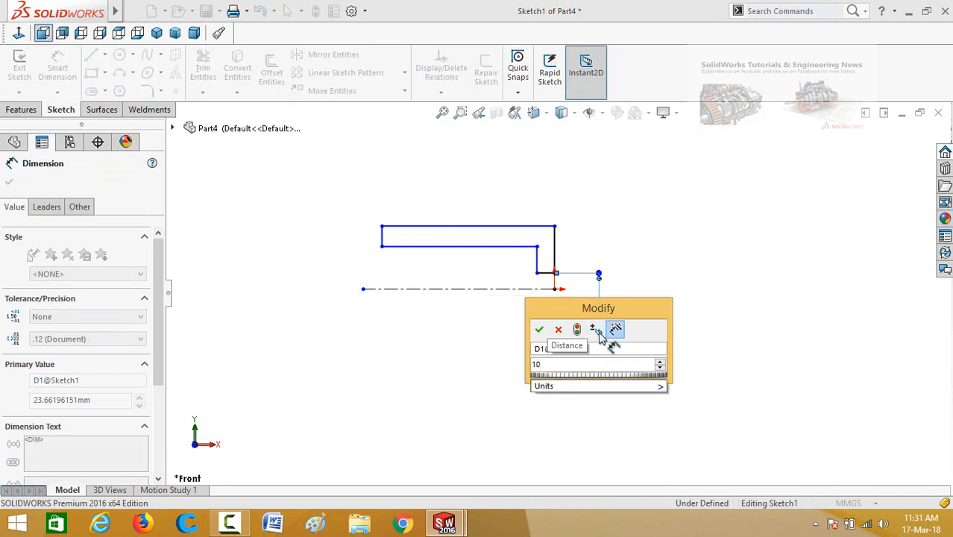
{"action": "type", "text": "1"}
{"action": "key", "text": "Return"}
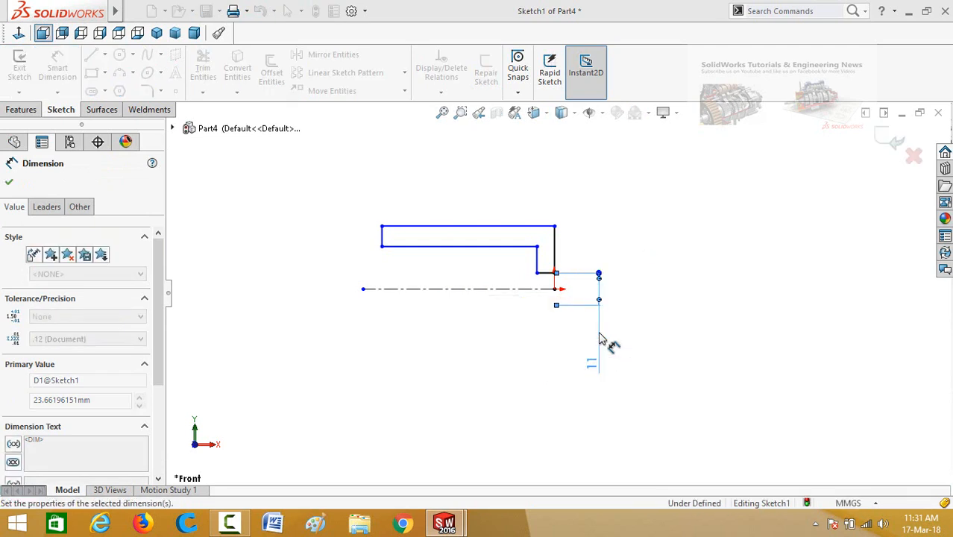
Dimension the width of the short leg's end edge at 10 mm.
{"action": "scroll", "coordinate": [574, 264], "scroll_direction": "down", "scroll_amount": 2}
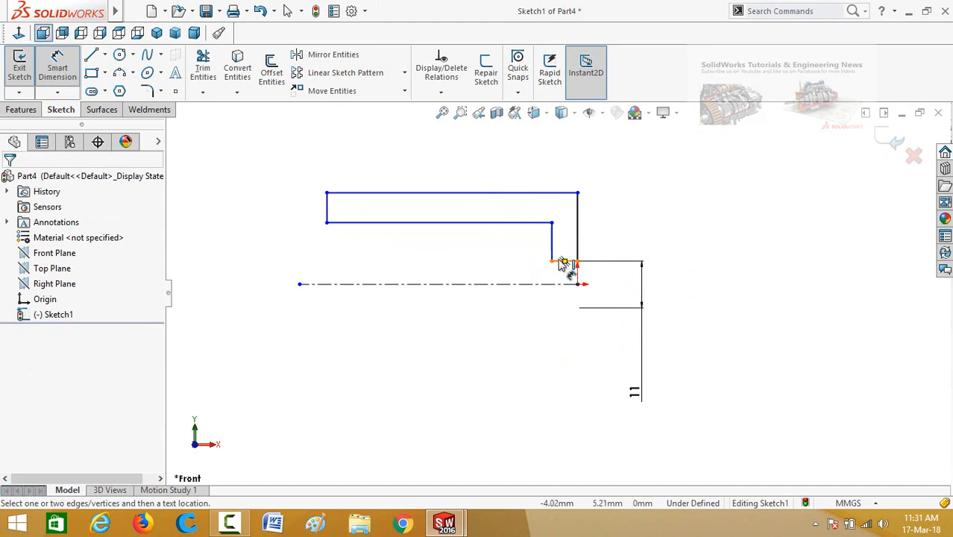
{"action": "left_click", "coordinate": [563, 262]}
{"action": "left_click", "coordinate": [511, 354]}
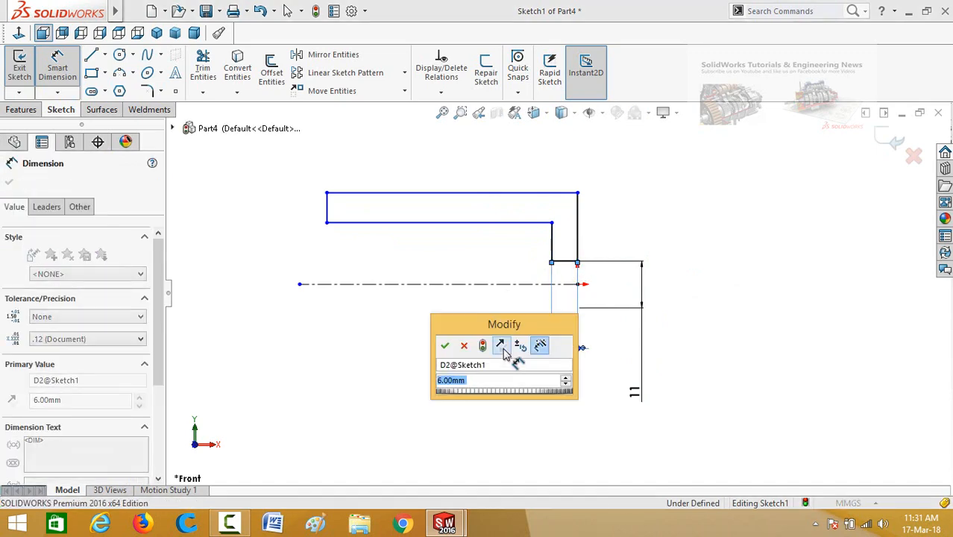
{"action": "left_click", "coordinate": [533, 431]}
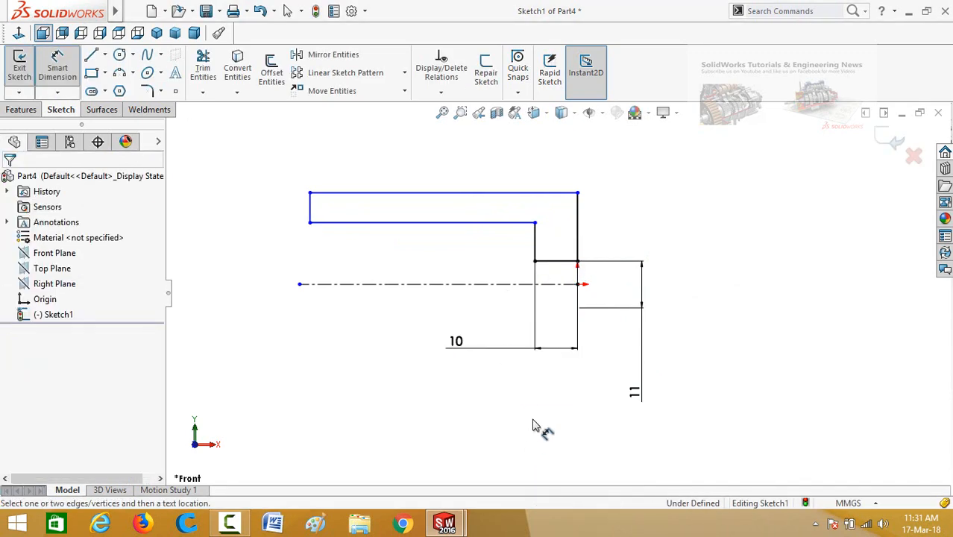
Dimension the profile's outer edge about the centerline as a 45 mm diameter.
{"action": "scroll", "coordinate": [540, 418], "scroll_direction": "up", "scroll_amount": 3}
{"action": "scroll", "coordinate": [631, 240], "scroll_direction": "down", "scroll_amount": 2}
{"action": "scroll", "coordinate": [383, 300], "scroll_direction": "up", "scroll_amount": 2}
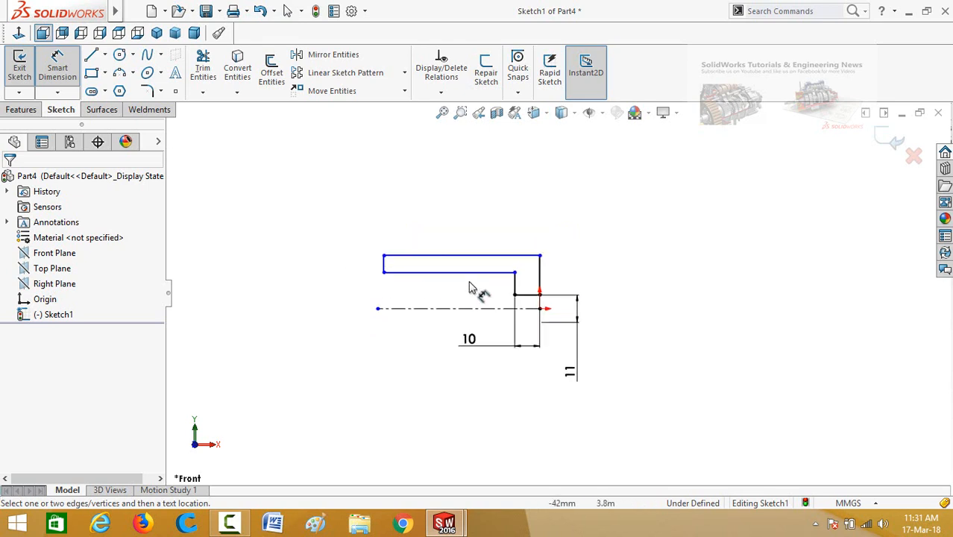
{"action": "left_click", "coordinate": [492, 260]}
{"action": "left_click", "coordinate": [489, 307]}
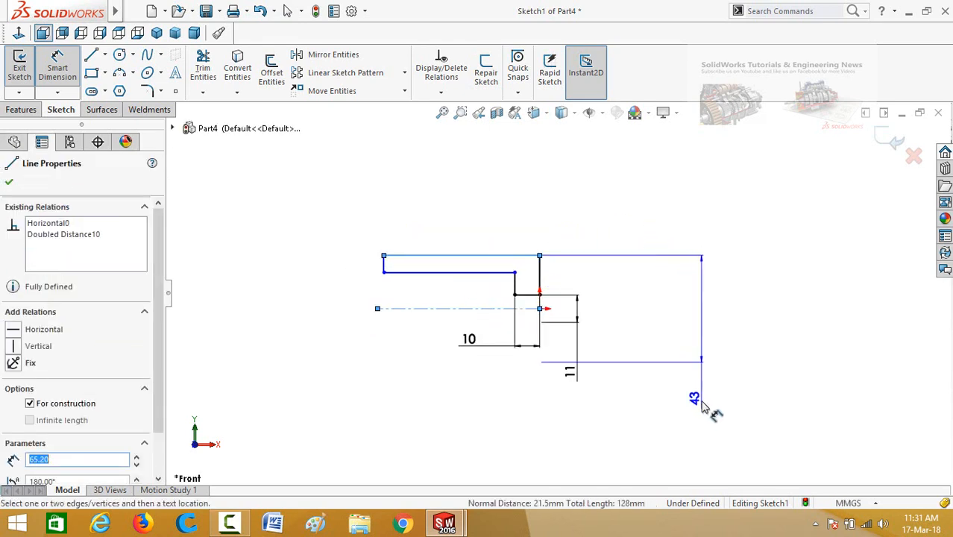
{"action": "left_click", "coordinate": [700, 406]}
{"action": "key", "text": "Return"}
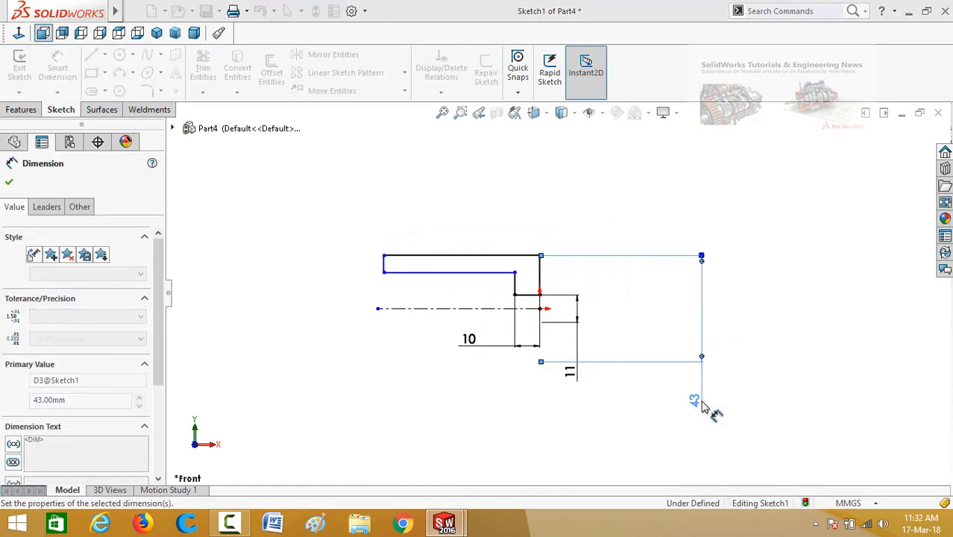
Set the length of the long leg's inner horizontal edge to 20 mm.
{"action": "left_click", "coordinate": [432, 271]}
{"action": "left_click", "coordinate": [436, 290]}
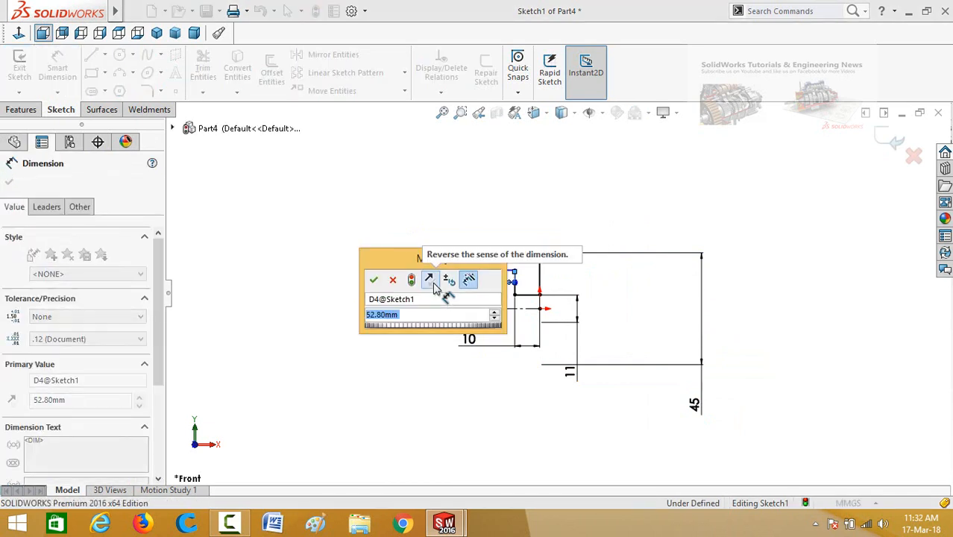
{"action": "type", "text": "20"}
{"action": "key", "text": "Return"}
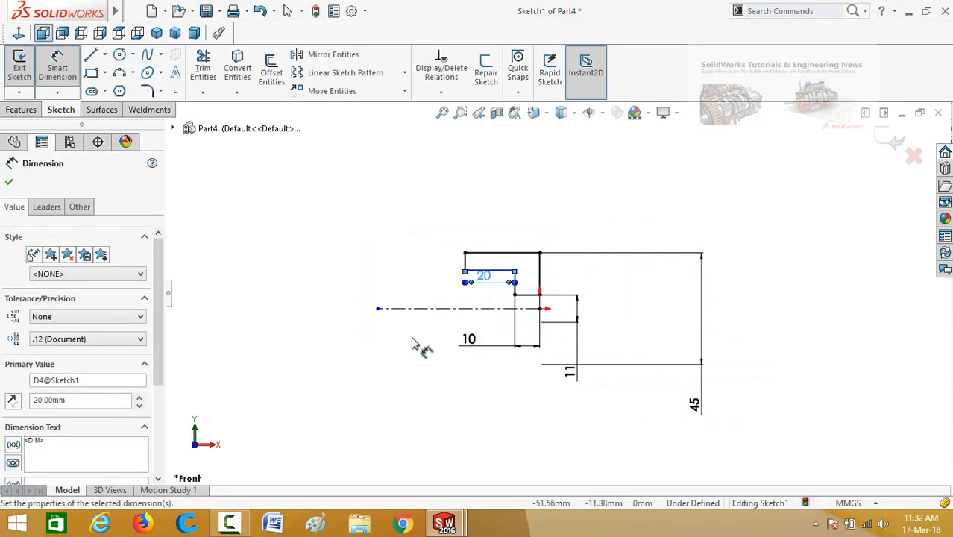
{"action": "left_click", "coordinate": [412, 338]}
Dimension the long leg's thickness at its free end as 5 mm.
{"action": "scroll", "coordinate": [487, 319], "scroll_direction": "down", "scroll_amount": 2}
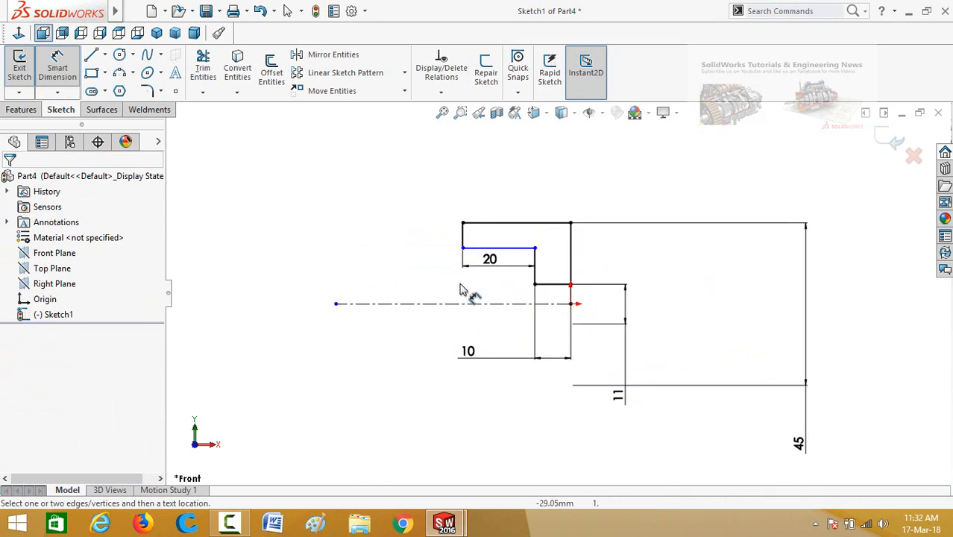
{"action": "left_click", "coordinate": [462, 234]}
{"action": "left_click", "coordinate": [384, 271]}
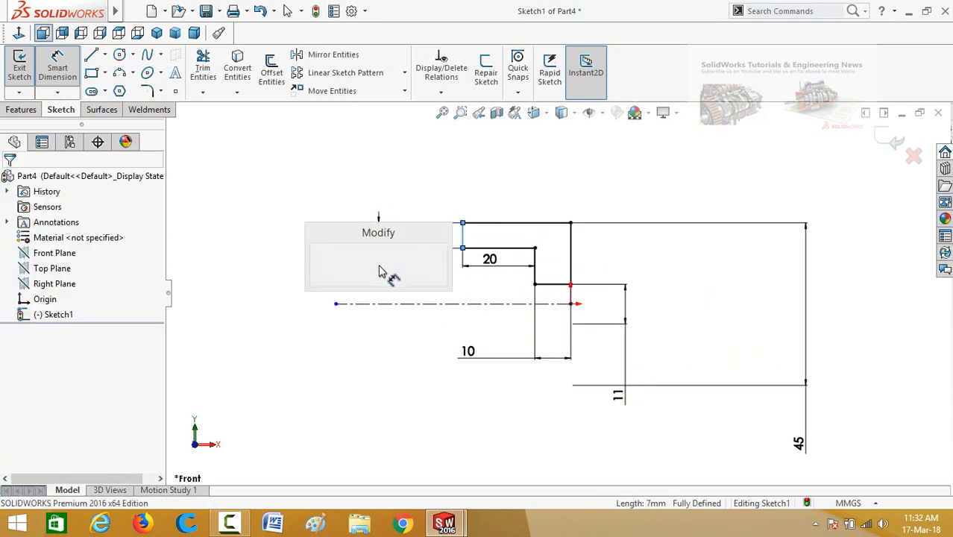
{"action": "type", "text": "5"}
{"action": "key", "text": "Return"}
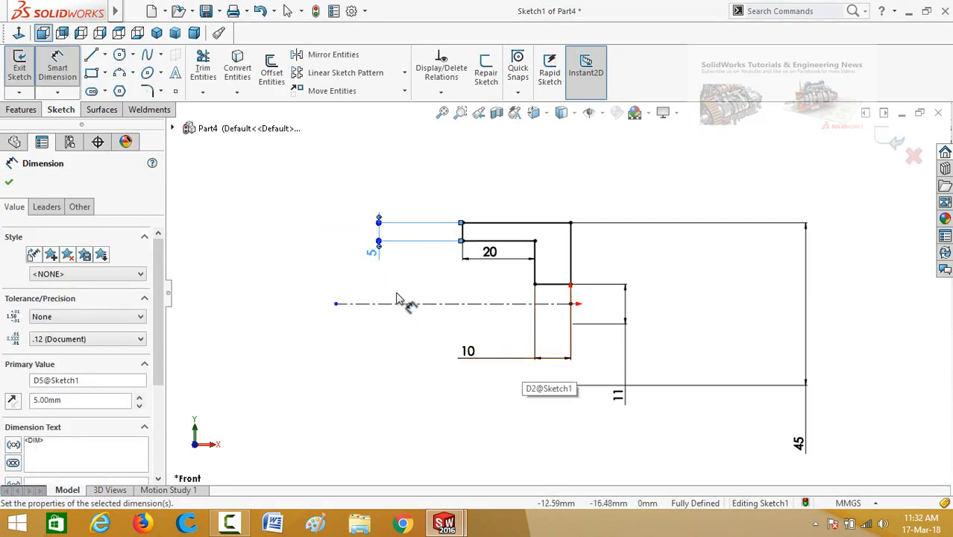
Change the long leg's thickness dimension to 10 mm.
{"action": "double_click", "coordinate": [373, 257]}
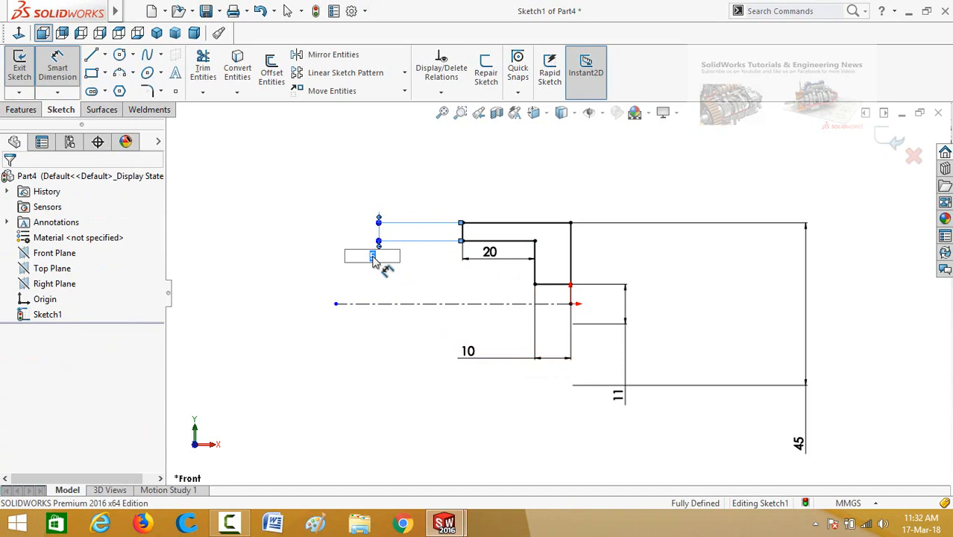
{"action": "type", "text": "10"}
{"action": "left_click", "coordinate": [366, 355]}
{"action": "scroll", "coordinate": [647, 289], "scroll_direction": "up", "scroll_amount": 2}
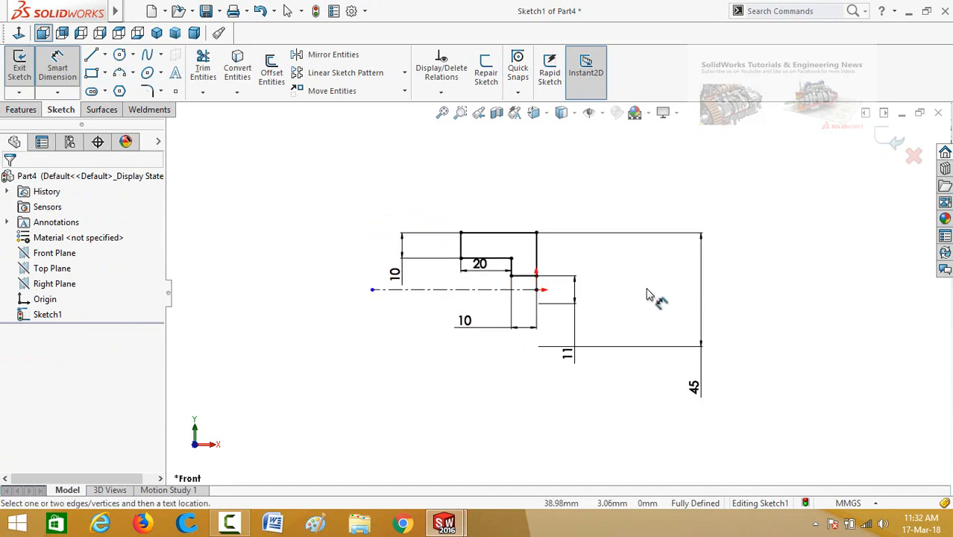
Revolve the profile 360 degrees around the horizontal centerline as a solid boss.
{"action": "scroll", "coordinate": [582, 302], "scroll_direction": "down", "scroll_amount": 1}
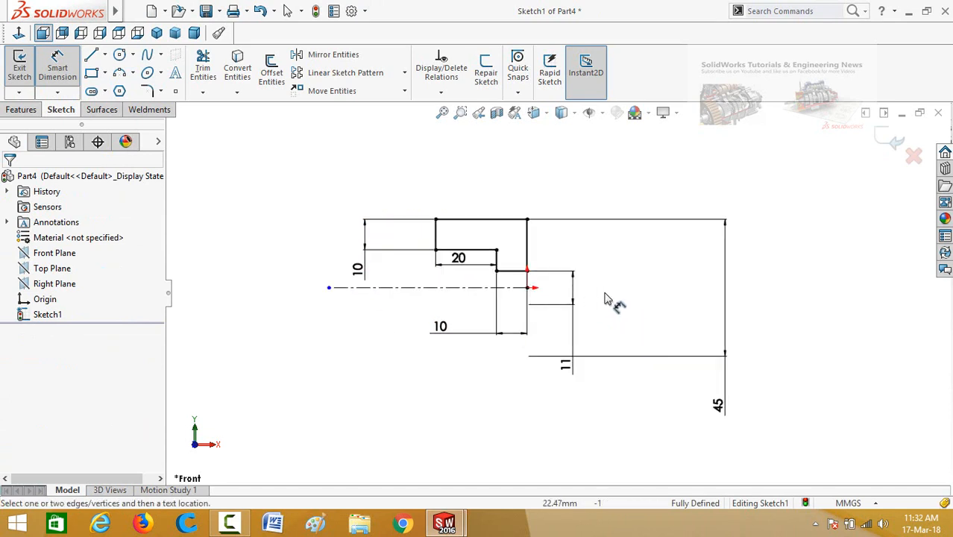
{"action": "left_click", "coordinate": [21, 110]}
{"action": "left_click", "coordinate": [80, 75]}
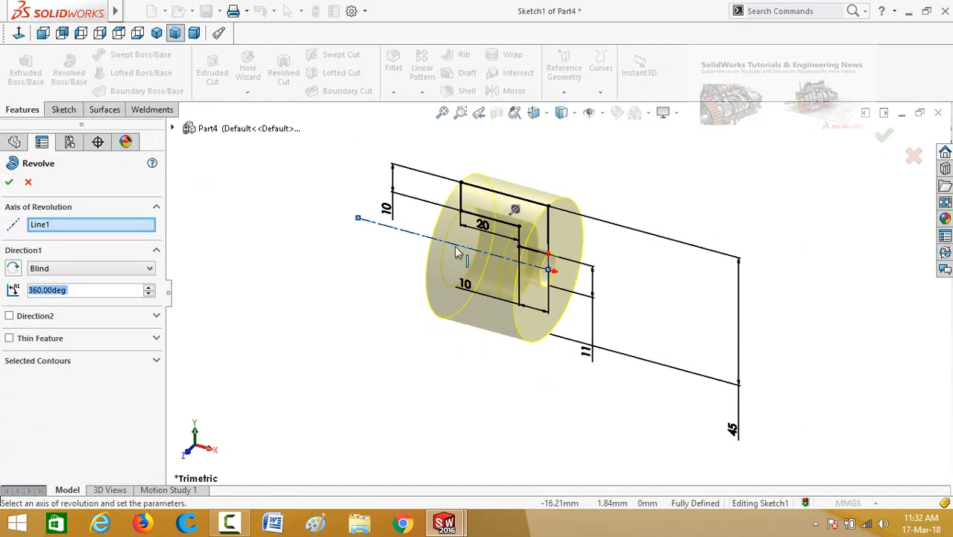
{"action": "left_click", "coordinate": [9, 184]}
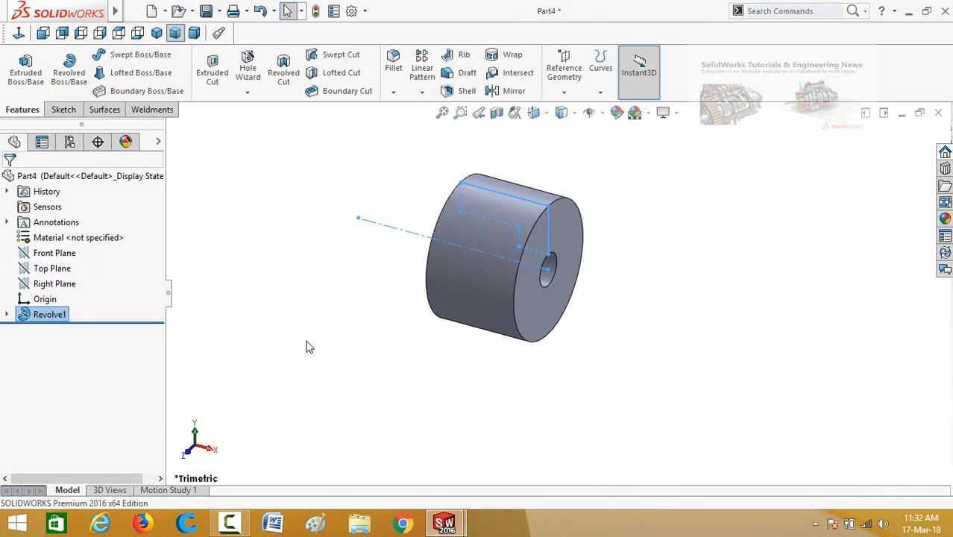
Open a sketch on the ring-shaped end face around the larger bore and view it face-on.
{"action": "middle_click_drag", "start_coordinate": [353, 336], "coordinate": [575, 179]}
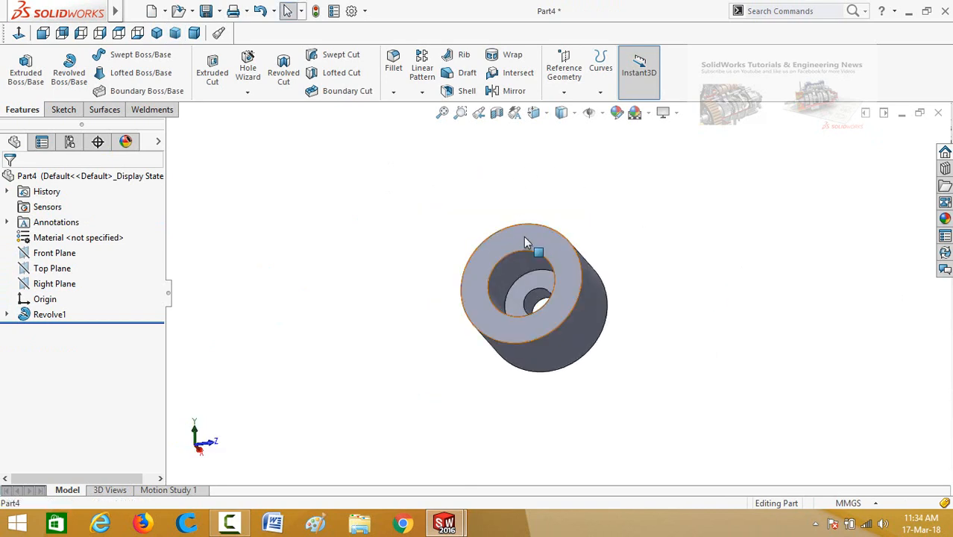
{"action": "left_click", "coordinate": [524, 237]}
{"action": "left_click", "coordinate": [580, 196]}
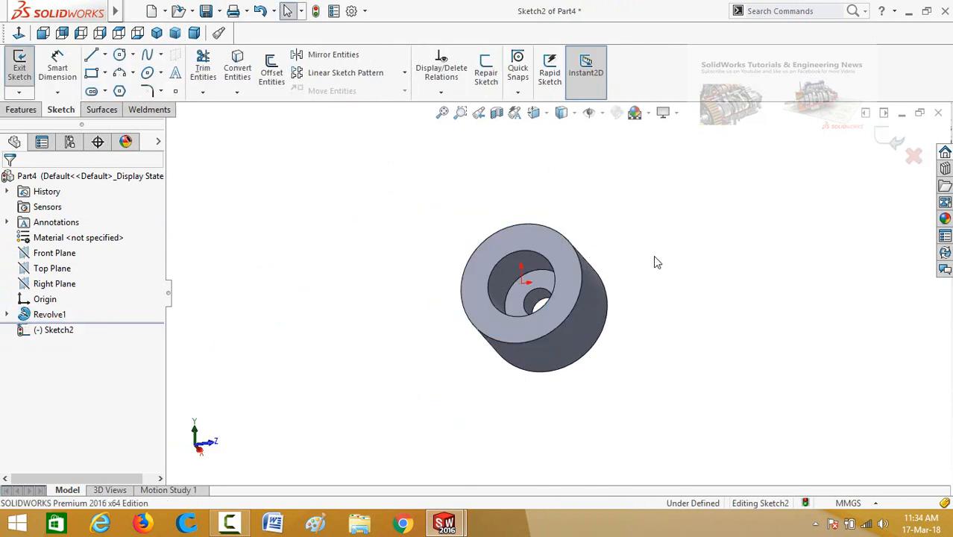
{"action": "key", "text": "ctrl+8"}
{"action": "scroll", "coordinate": [653, 256], "scroll_direction": "up", "scroll_amount": 4}
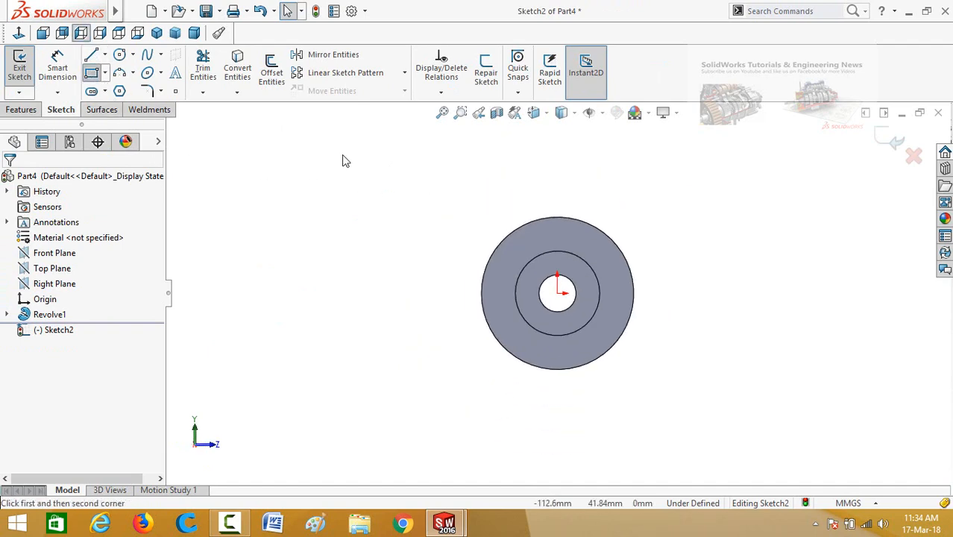
Sketch a corner rectangle about 25 mm wide and 15.5 mm high just above the ring face.
{"action": "left_click", "coordinate": [513, 153]}
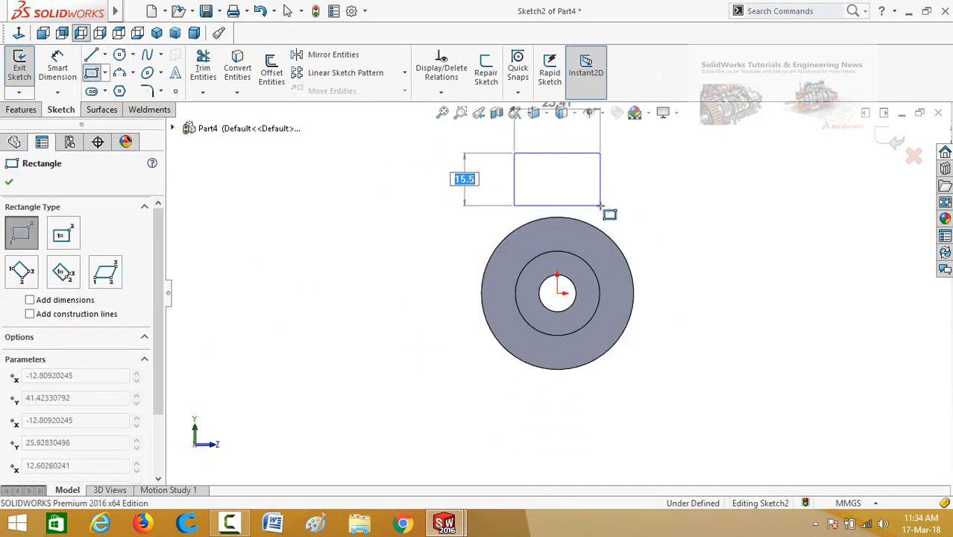
{"action": "left_click", "coordinate": [601, 205]}
{"action": "key", "text": "Escape"}
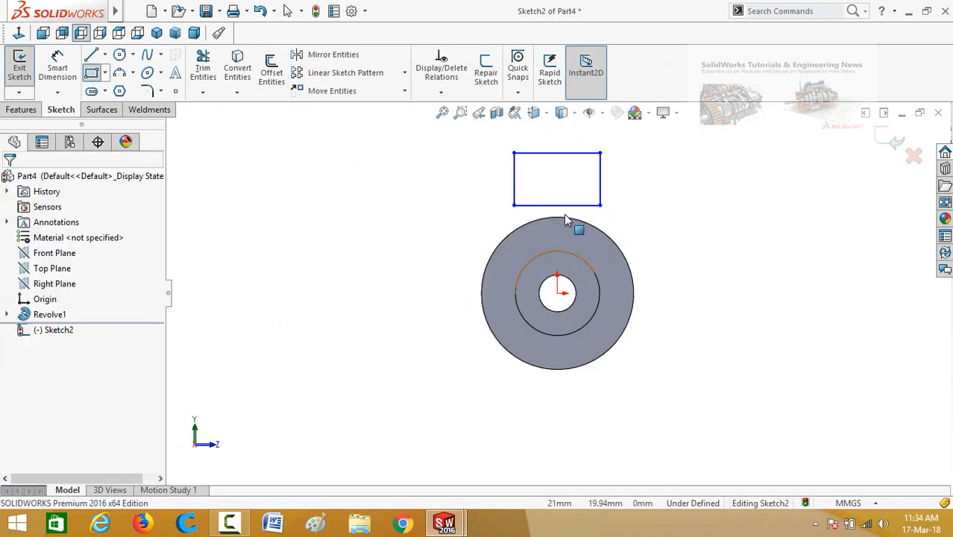
Add a Vertical relation between the midpoint of the rectangle's lower edge and the origin.
{"action": "left_click", "coordinate": [557, 206]}
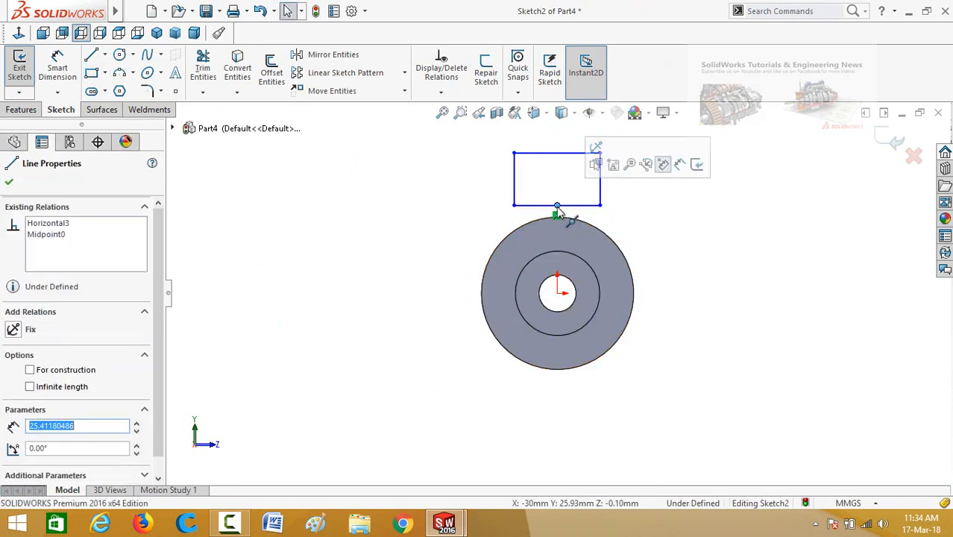
{"action": "left_click", "coordinate": [559, 293]}
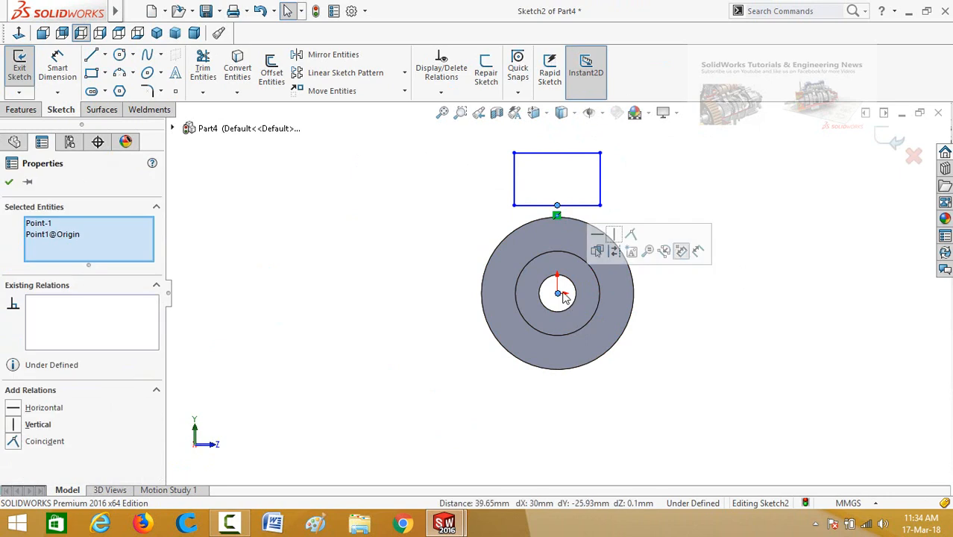
{"action": "left_click", "coordinate": [613, 236]}
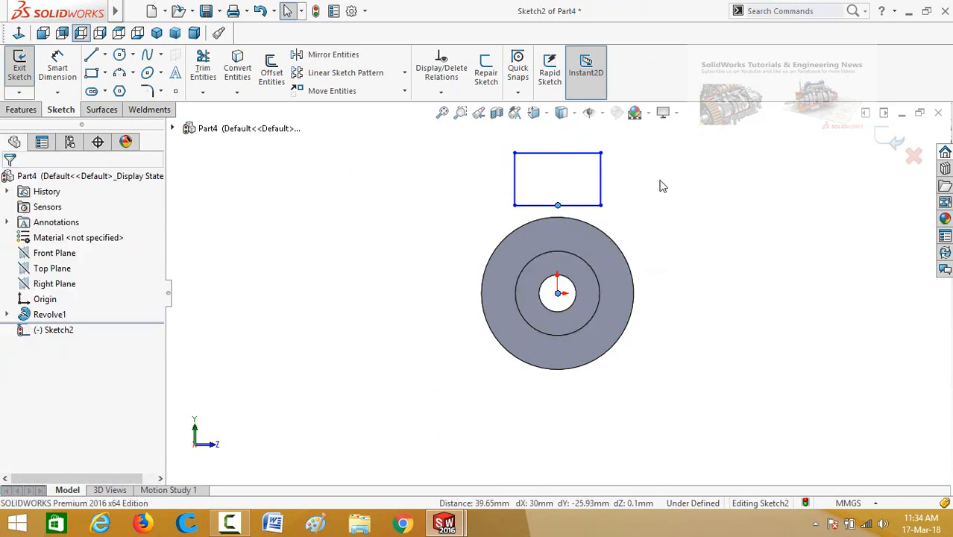
Stretch the rectangle's lower edge down across the ring face to inside the larger bore, above the small hole.
{"action": "left_click_drag", "start_coordinate": [557, 207], "coordinate": [560, 284]}
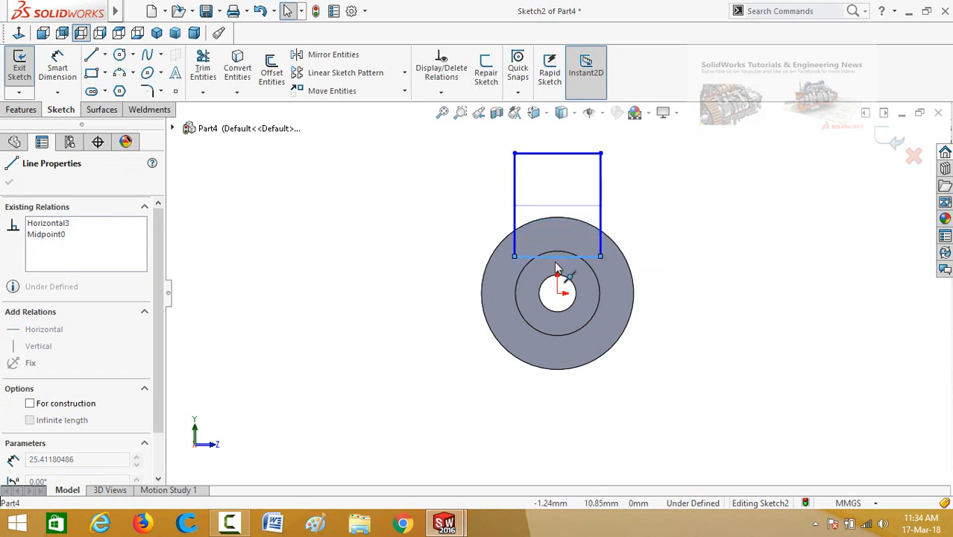
{"action": "left_click_drag", "start_coordinate": [556, 267], "coordinate": [556, 266]}
{"action": "left_click", "coordinate": [727, 291]}
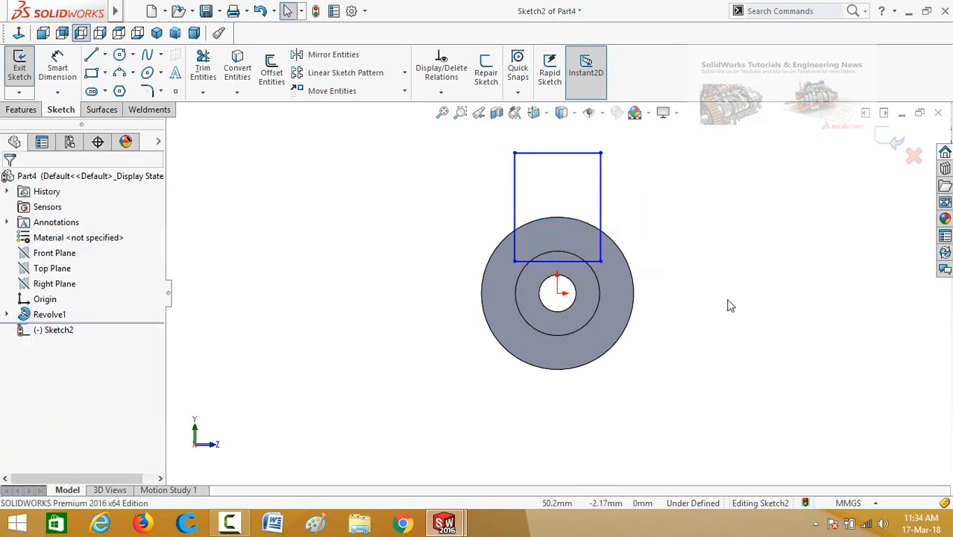
Dimension the rectangle's upper edge to make the rectangle 10 mm wide.
{"action": "right_click_drag", "start_coordinate": [726, 300], "coordinate": [689, 177]}
{"action": "left_click", "coordinate": [595, 153]}
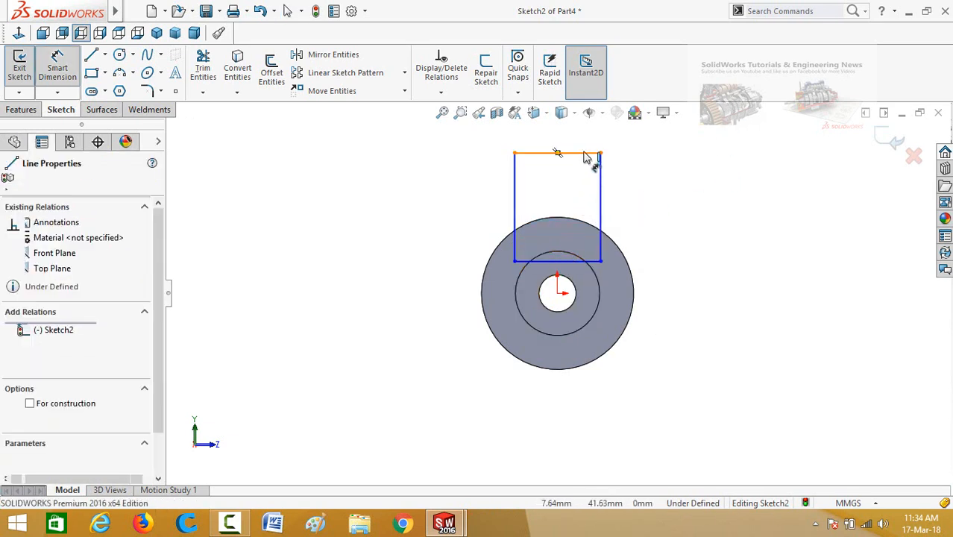
{"action": "left_click", "coordinate": [680, 147]}
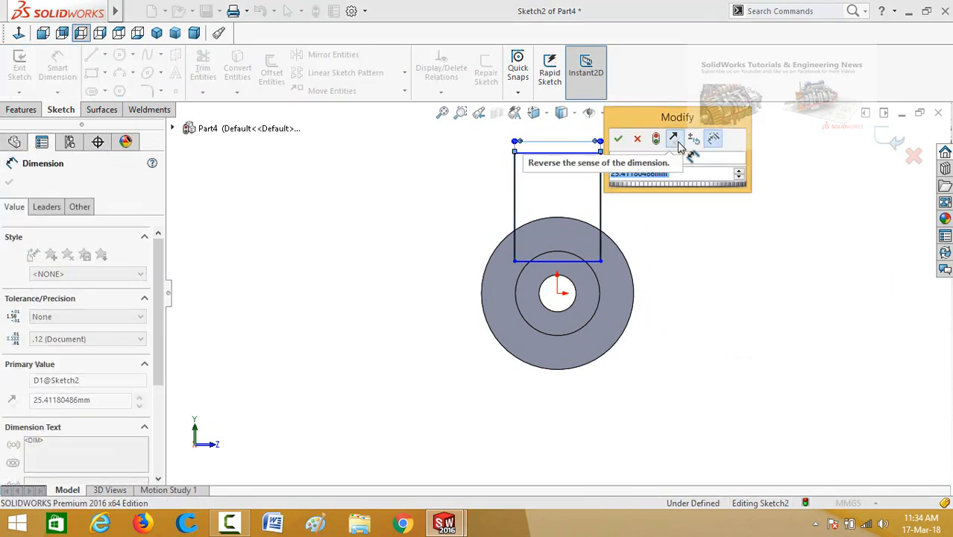
{"action": "type", "text": "10"}
{"action": "key", "text": "Return"}
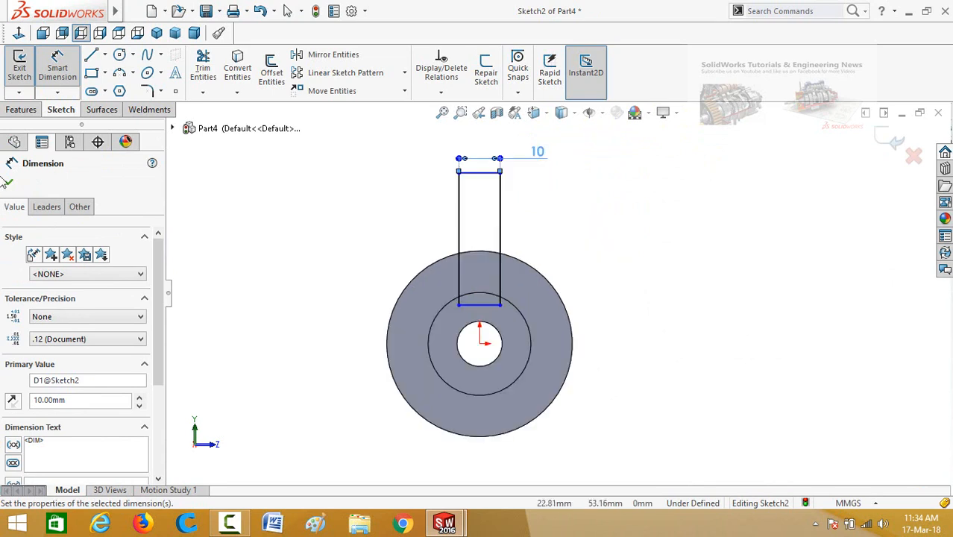
{"action": "left_click", "coordinate": [7, 112]}
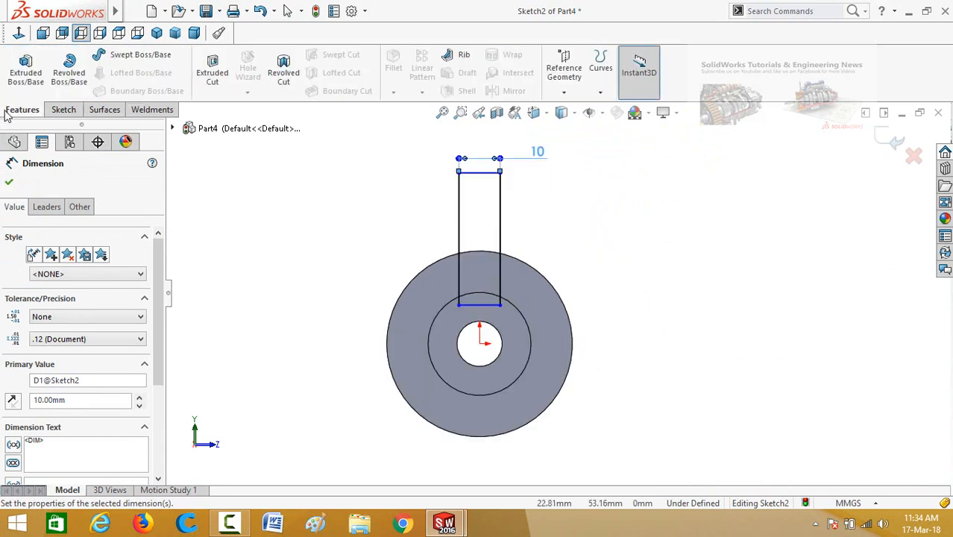
Cut-extrude the 10 mm wide rectangle 14 mm deep into the cylinder from its end face.
{"action": "left_click", "coordinate": [214, 74]}
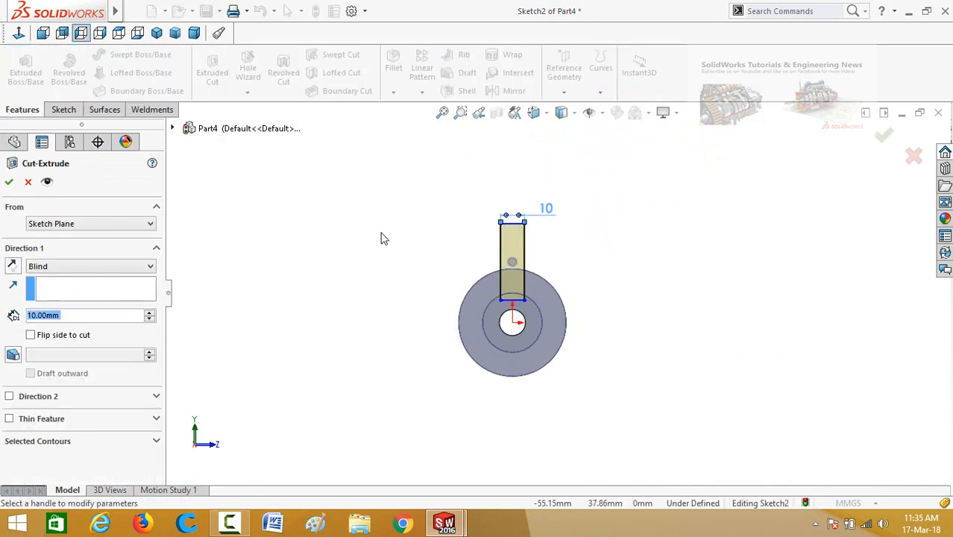
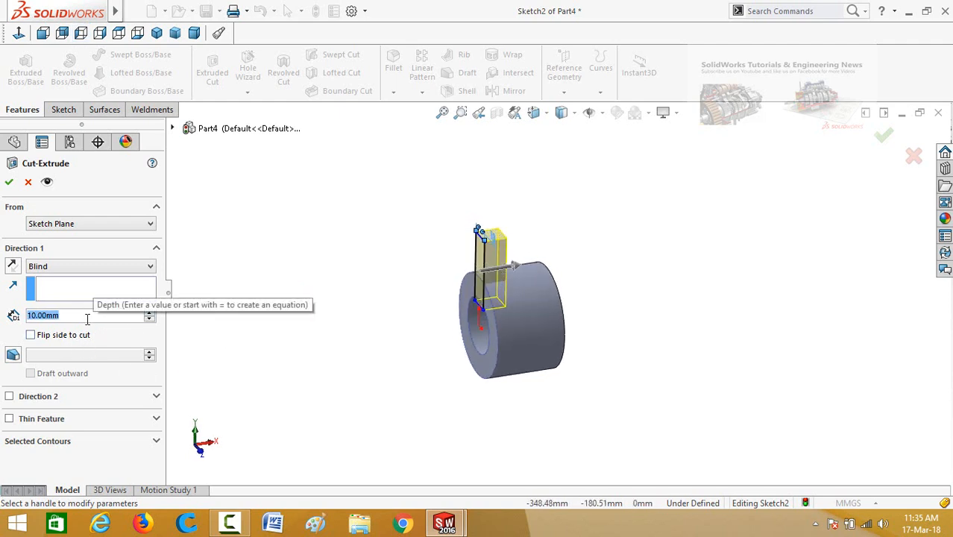
{"action": "type", "text": "14"}
{"action": "key", "text": "Return"}
{"action": "middle_click_drag", "start_coordinate": [313, 251], "coordinate": [348, 158]}
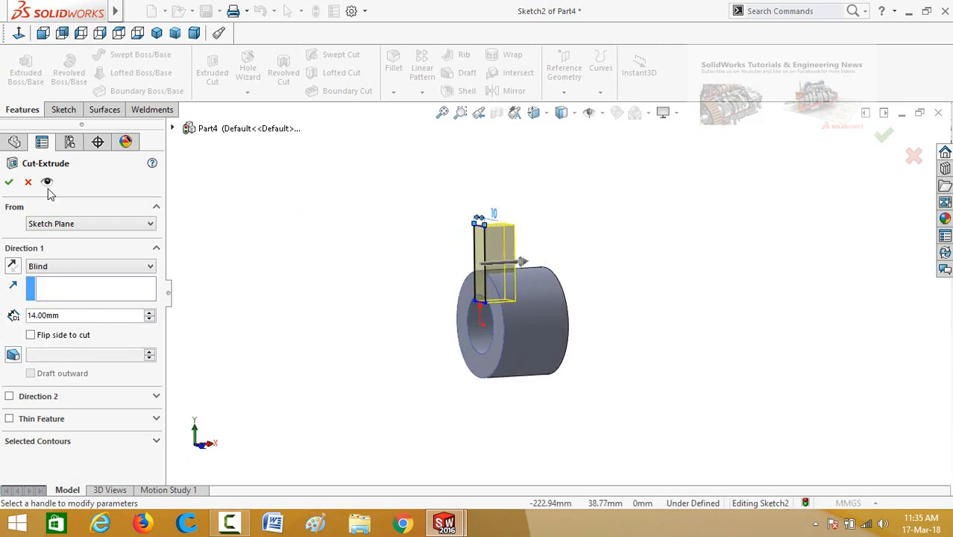
{"action": "left_click", "coordinate": [9, 182]}
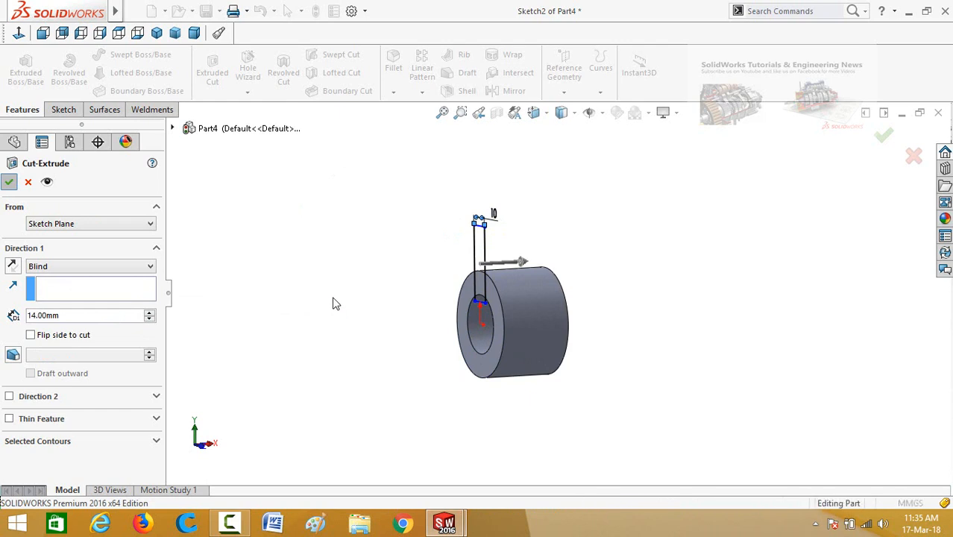
{"action": "middle_click_drag", "start_coordinate": [346, 300], "coordinate": [395, 326]}
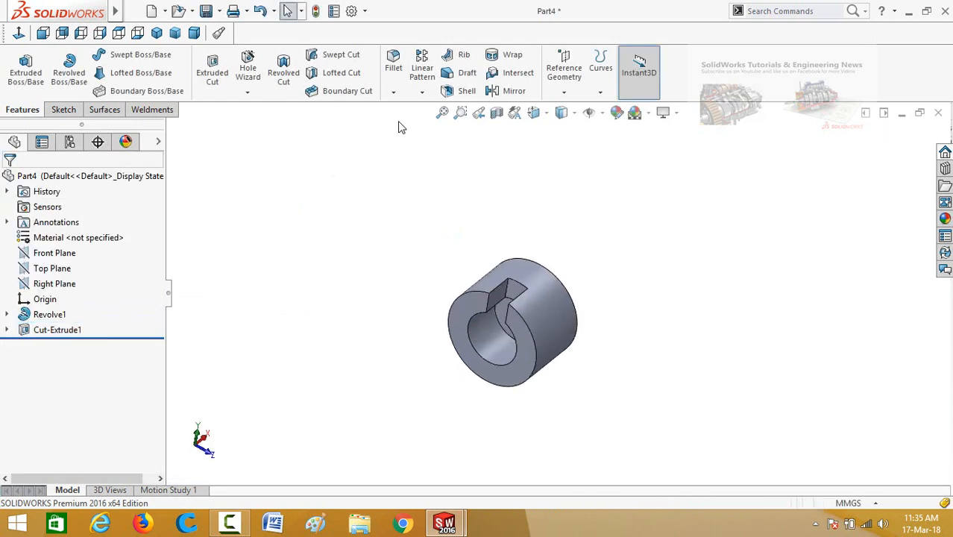
Fillet the two inner corner edges at the closed end of the slot with a 4 mm radius.
{"action": "left_click", "coordinate": [394, 63]}
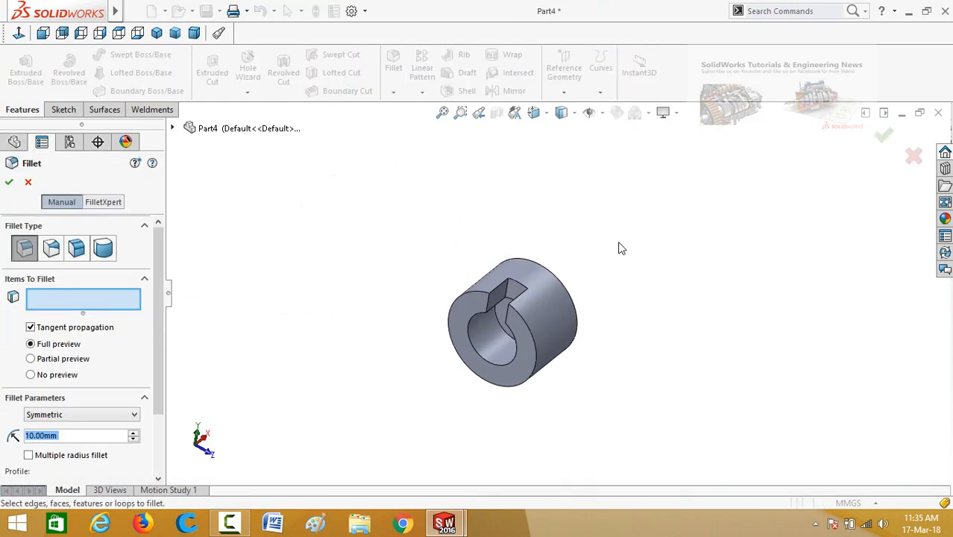
{"action": "scroll", "coordinate": [612, 265], "scroll_direction": "down", "scroll_amount": 2}
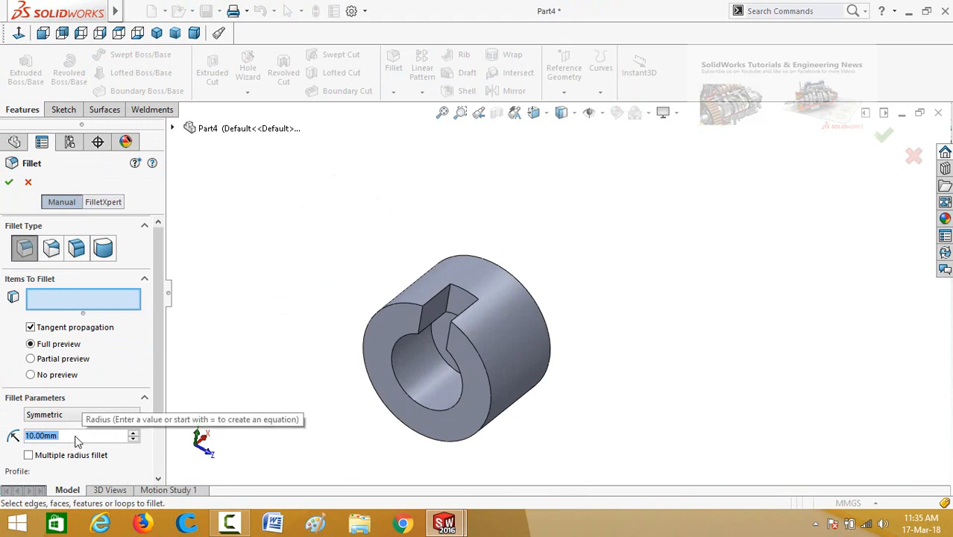
{"action": "type", "text": "4"}
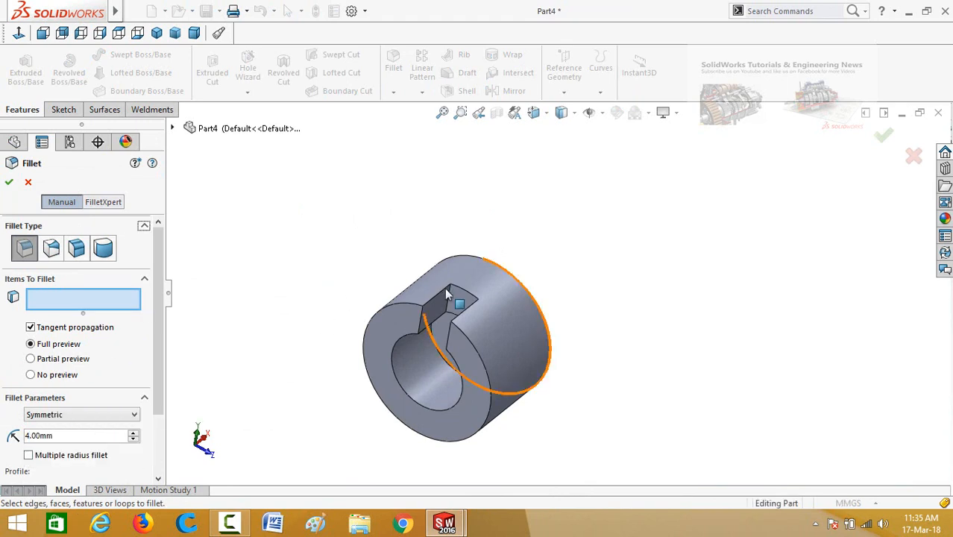
{"action": "left_click", "coordinate": [448, 299]}
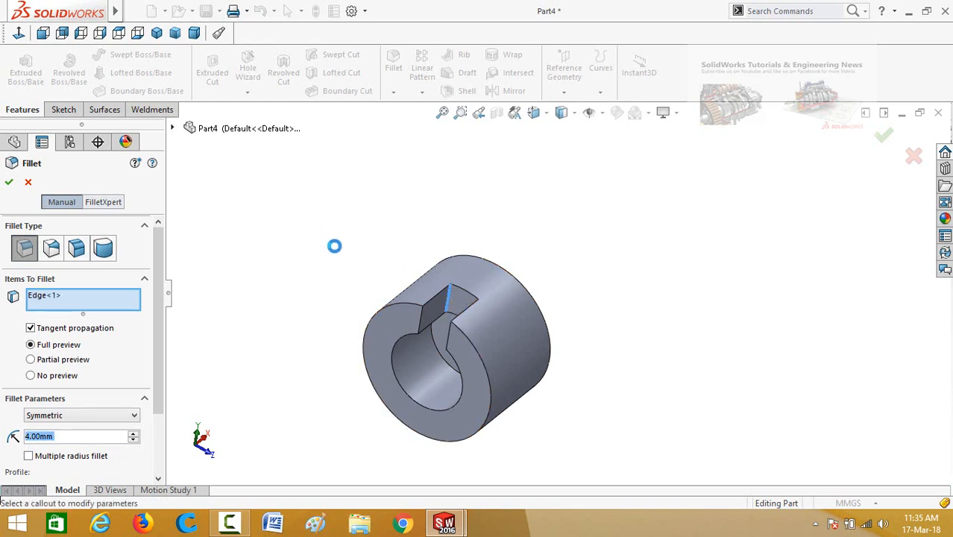
{"action": "middle_click_drag", "start_coordinate": [334, 246], "coordinate": [511, 325]}
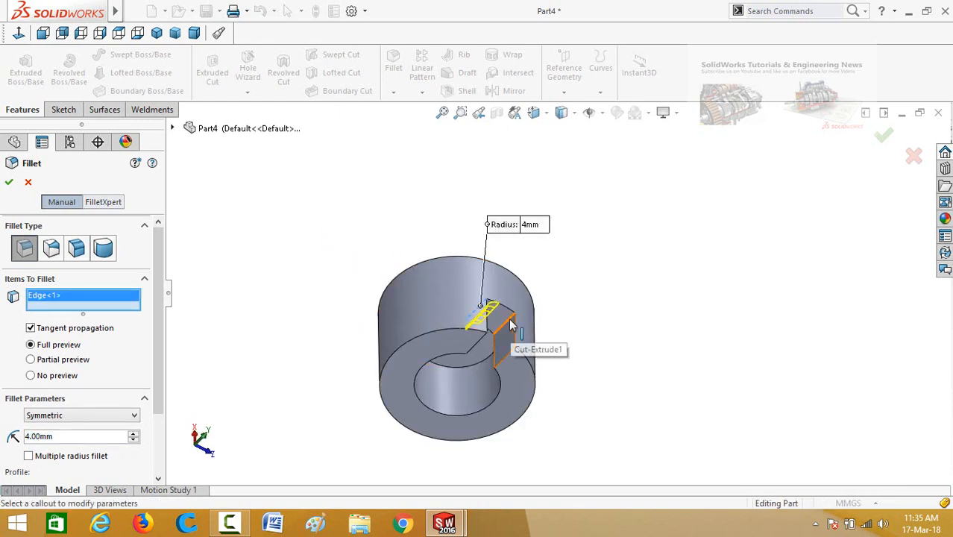
{"action": "left_click", "coordinate": [511, 326]}
{"action": "middle_click_drag", "start_coordinate": [309, 234], "coordinate": [242, 213]}
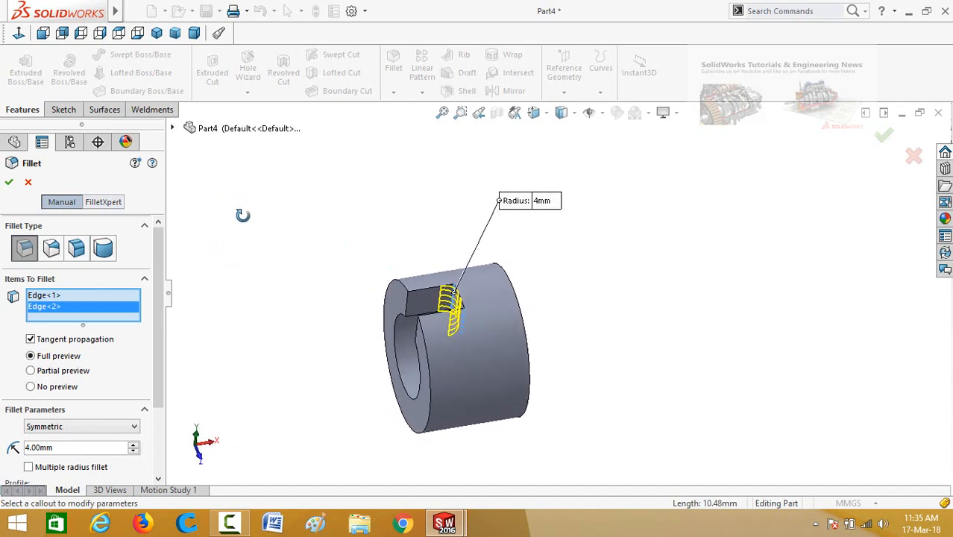
{"action": "left_click", "coordinate": [7, 183]}
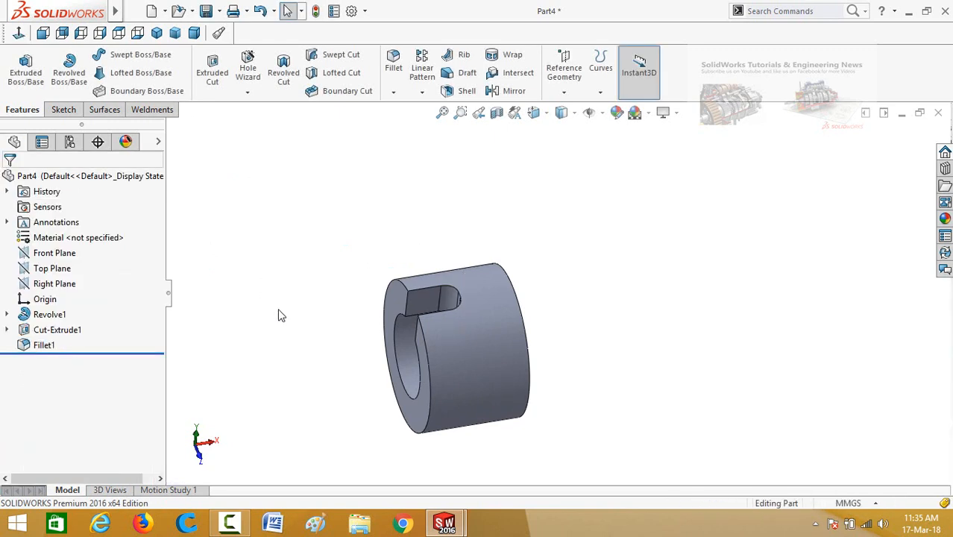
Circular-pattern the slot cut and its fillet around the cylinder's end-face circular edge, with 4 equally spaced instances over 360 degrees.
{"action": "left_click", "coordinate": [420, 95]}
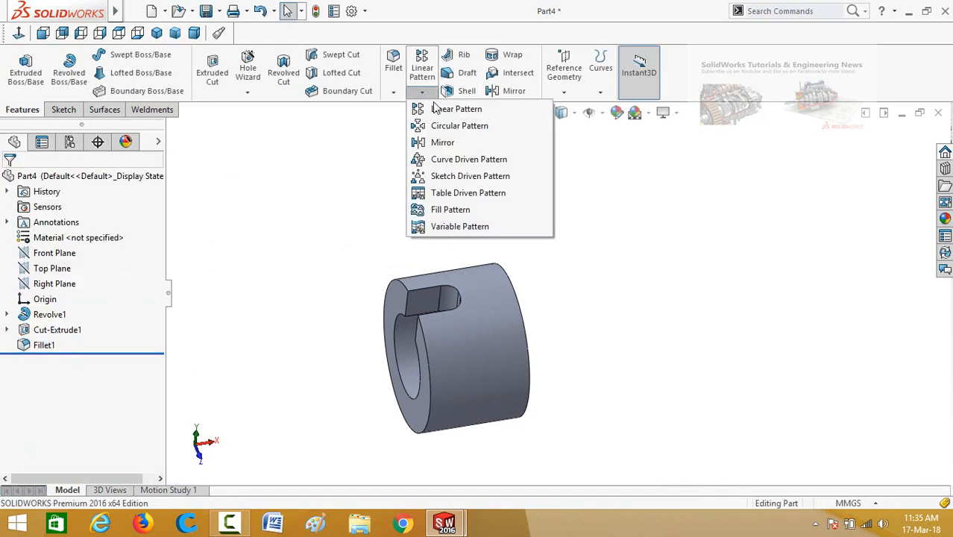
{"action": "left_click", "coordinate": [450, 126]}
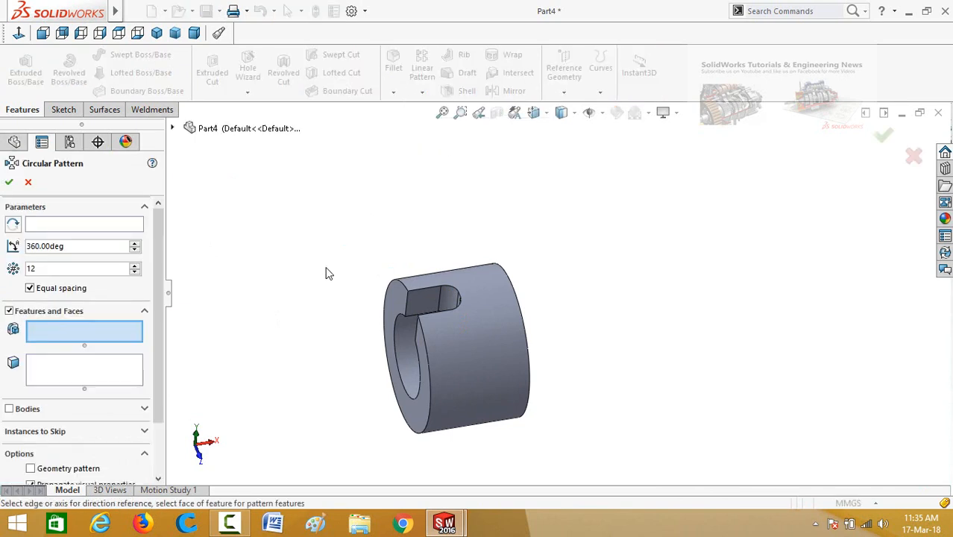
{"action": "left_click", "coordinate": [172, 129]}
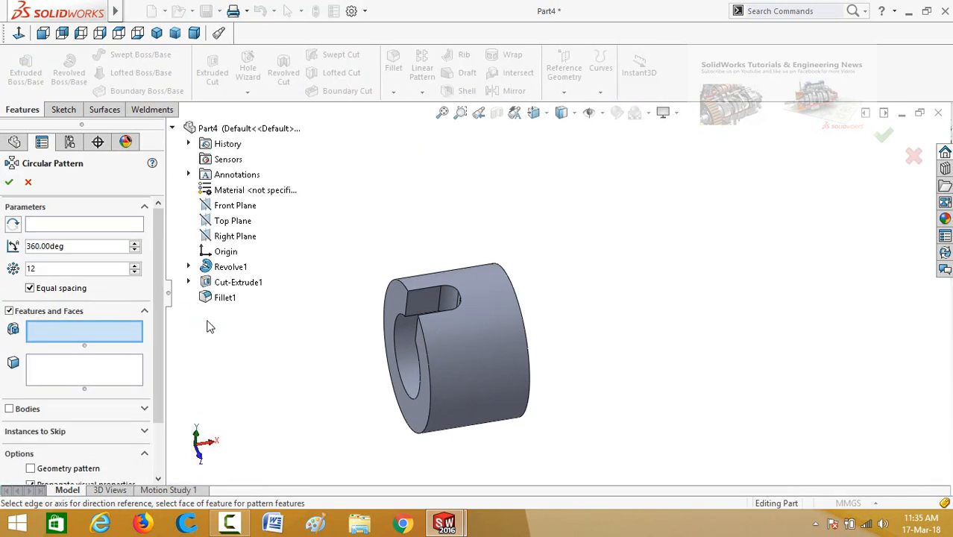
{"action": "left_click", "coordinate": [248, 289]}
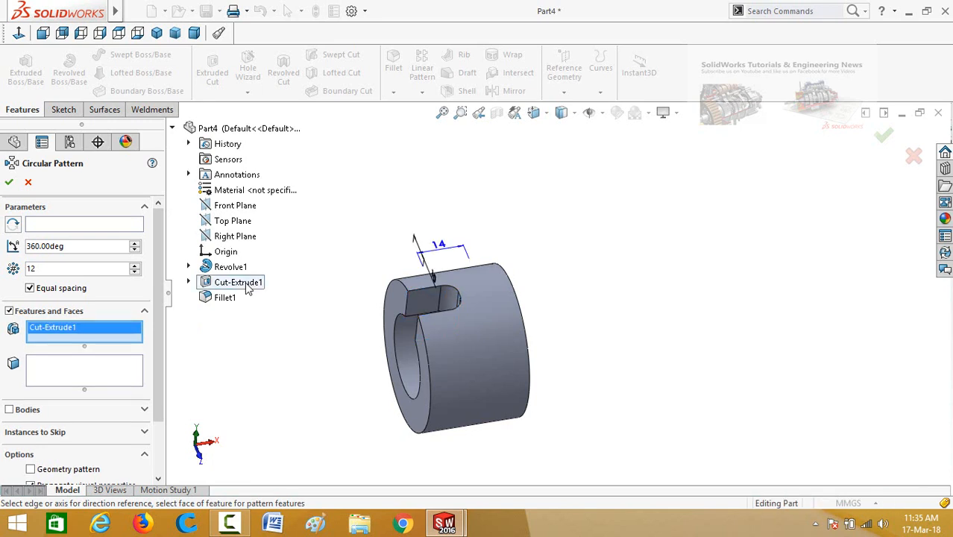
{"action": "left_click", "coordinate": [225, 298]}
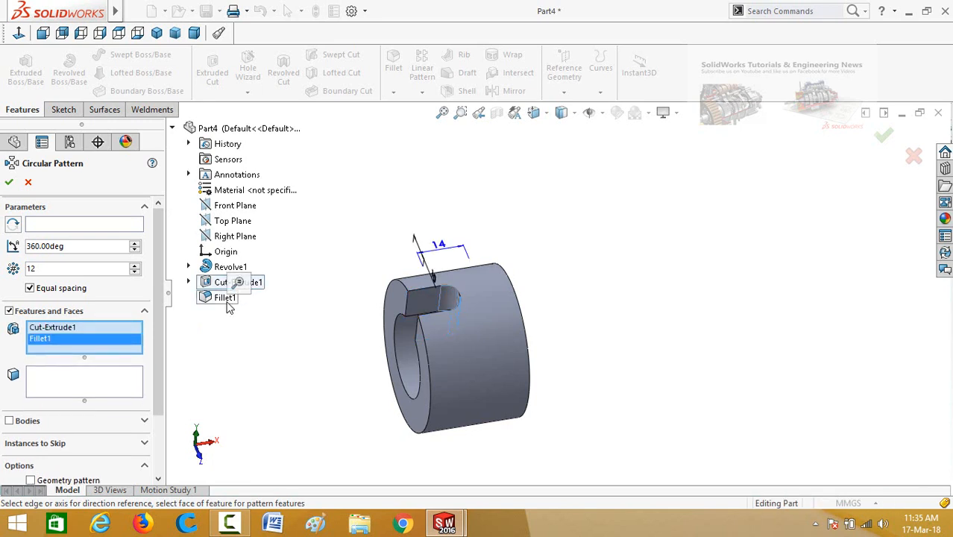
{"action": "left_click", "coordinate": [57, 223]}
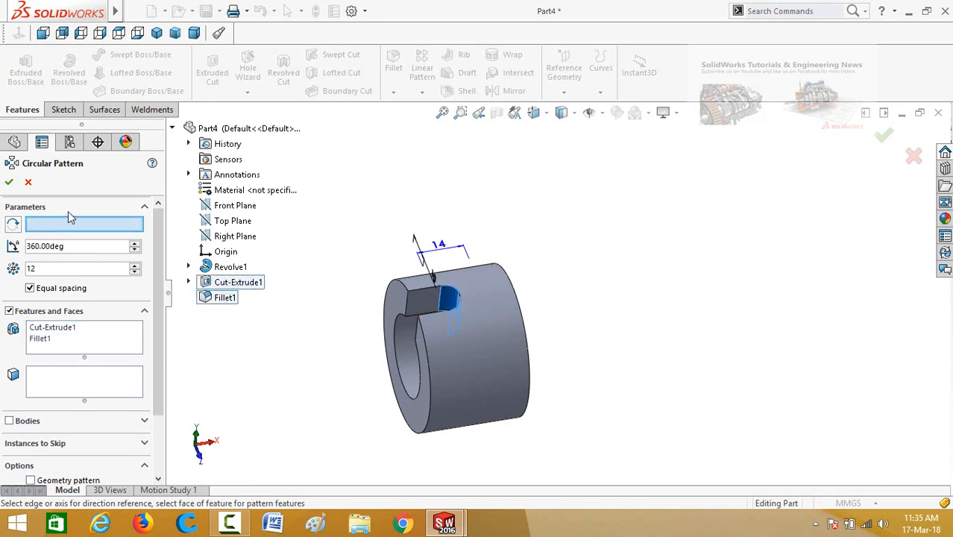
{"action": "left_click", "coordinate": [407, 425]}
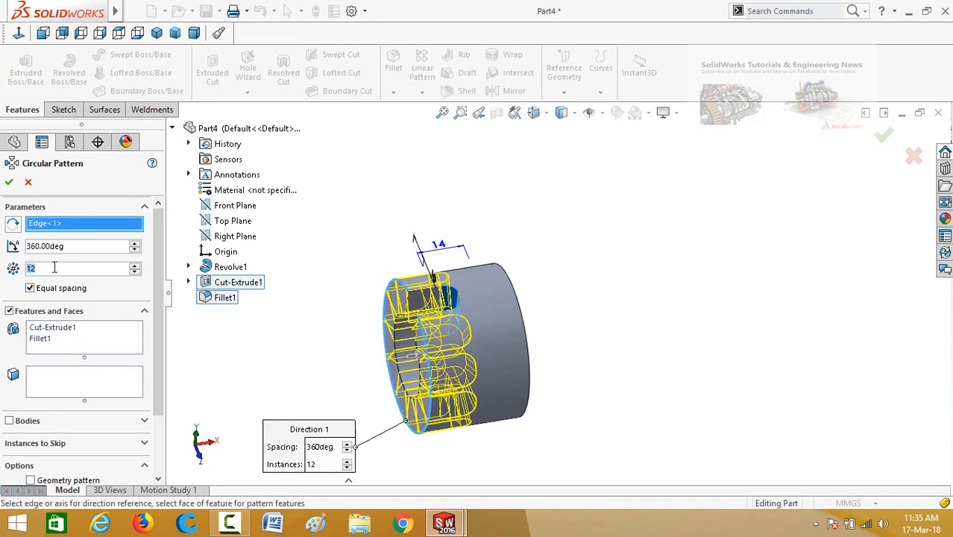
{"action": "type", "text": "4"}
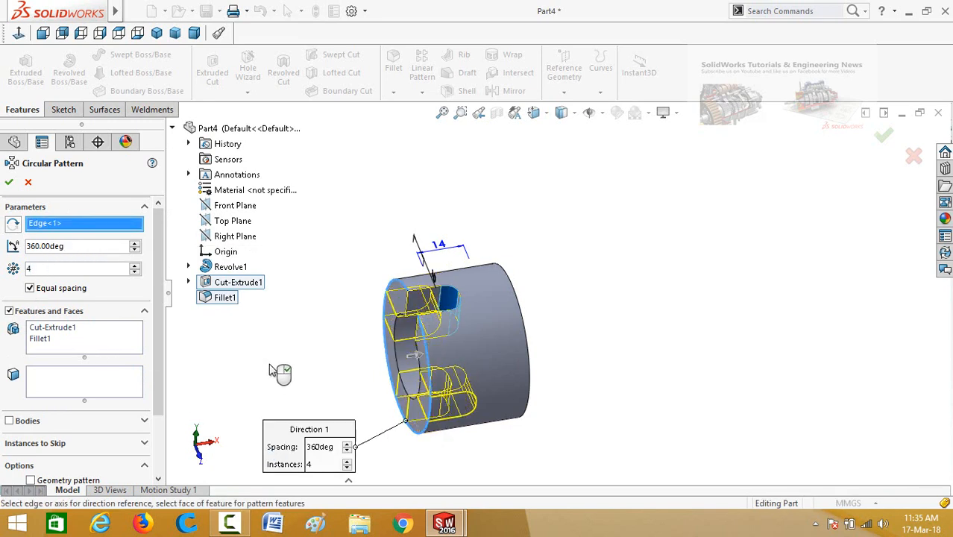
{"action": "middle_click_drag", "start_coordinate": [272, 370], "coordinate": [417, 304]}
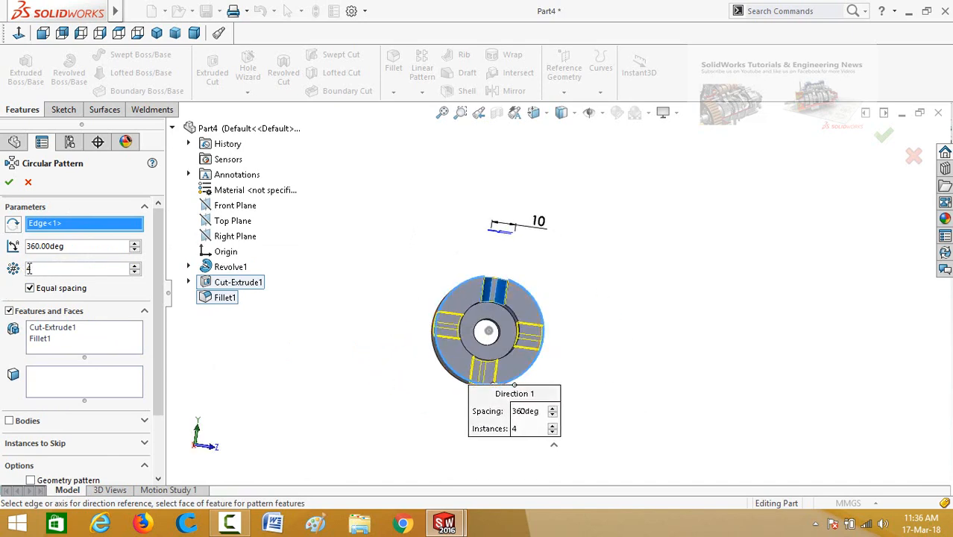
{"action": "left_click", "coordinate": [8, 183]}
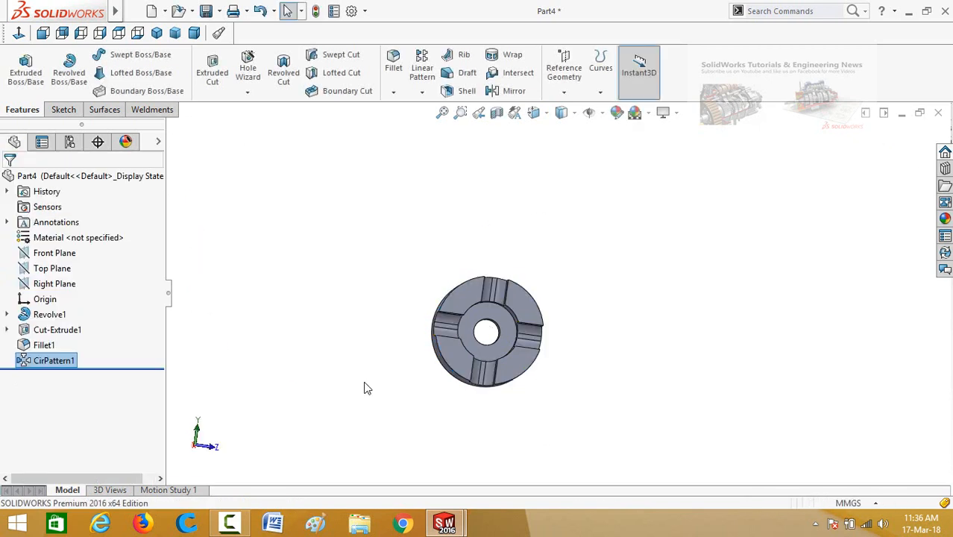
{"action": "middle_click_drag", "start_coordinate": [382, 294], "coordinate": [380, 333]}
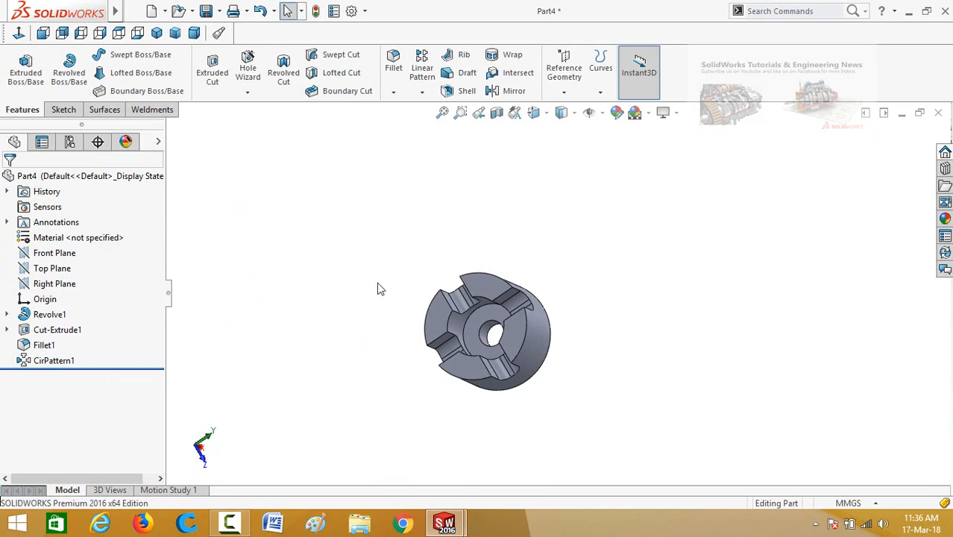
{"action": "middle_click_drag", "start_coordinate": [425, 231], "coordinate": [426, 325]}
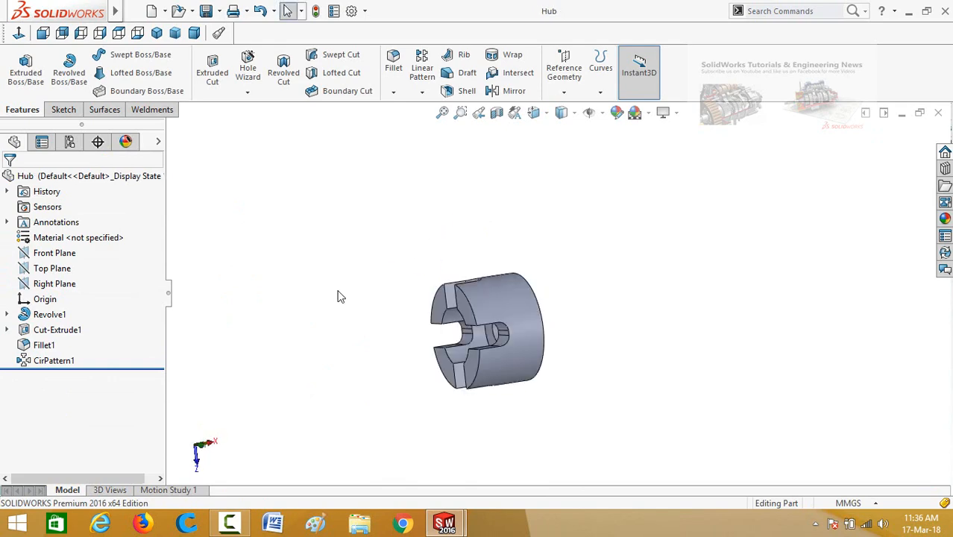
Create a new part and start a sketch on the Front Plane.
{"action": "key", "text": "ctrl+n"}
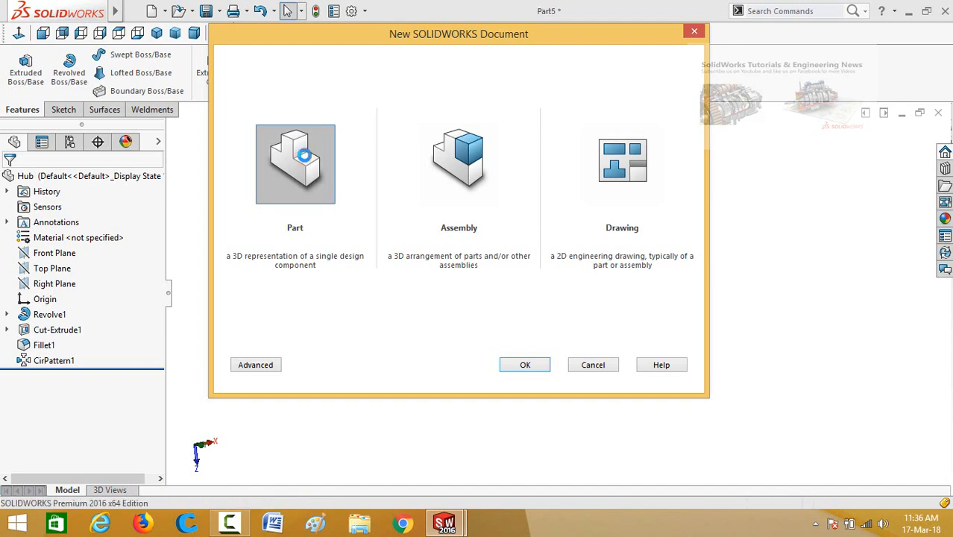
{"action": "double_click", "coordinate": [305, 162]}
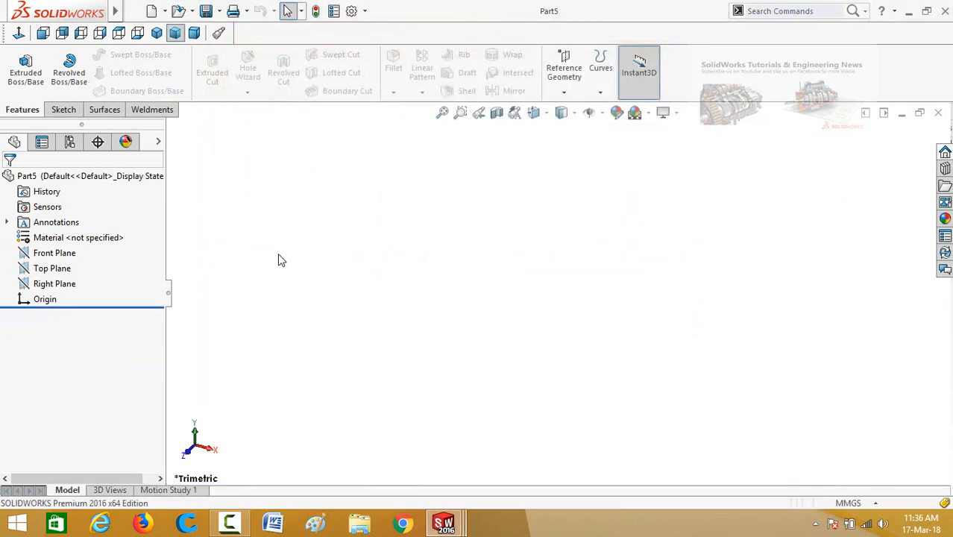
{"action": "left_click", "coordinate": [28, 257]}
{"action": "left_click", "coordinate": [31, 237]}
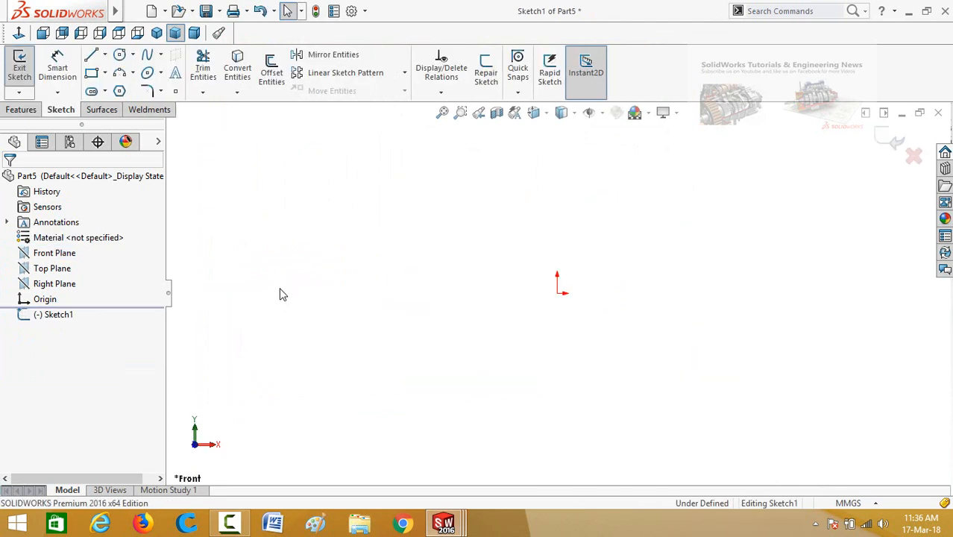
Sketch two separate slanted lines up and left of the origin, the outer one about half as long, with their upper ends level.
{"action": "left_click", "coordinate": [90, 57]}
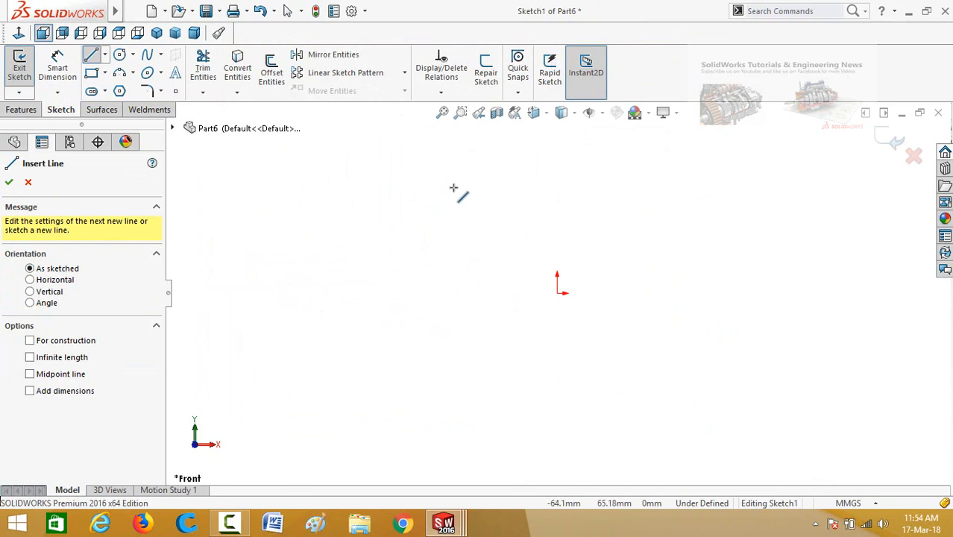
{"action": "mouse_move", "coordinate": [454, 188]}
{"action": "left_mouse_down"}
{"action": "mouse_move", "coordinate": [457, 255]}
{"action": "mouse_move", "coordinate": [427, 248]}
{"action": "left_mouse_up"}
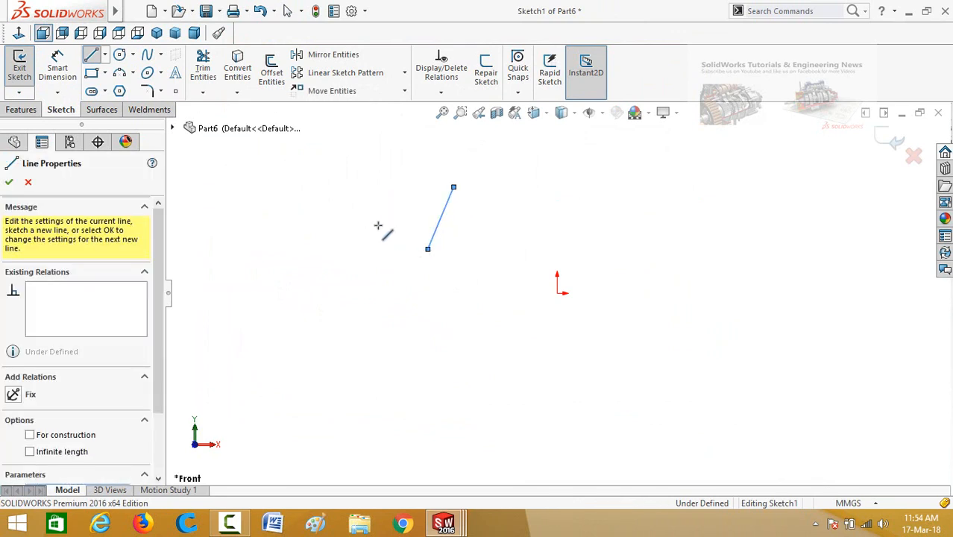
{"action": "key", "text": "Escape"}
{"action": "key", "text": "l"}
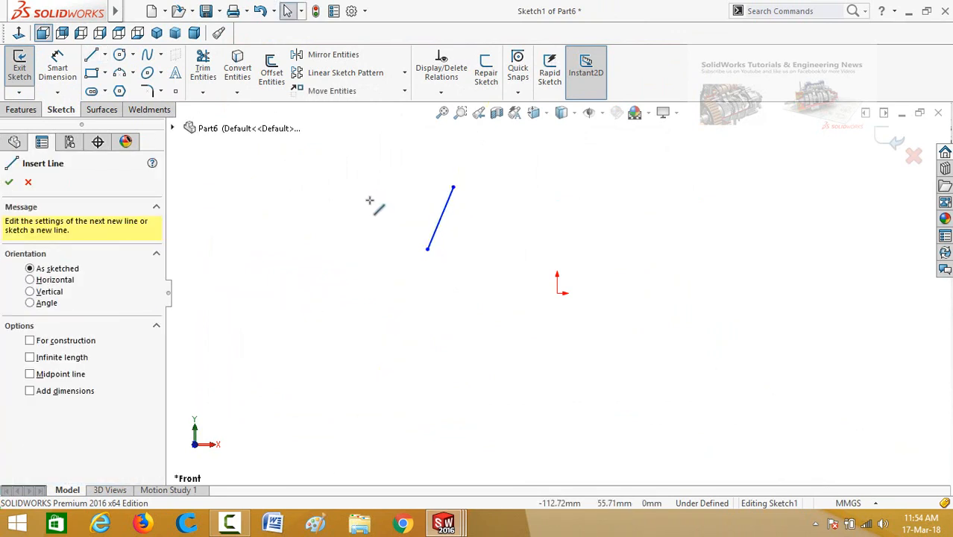
{"action": "left_click_drag", "start_coordinate": [363, 188], "coordinate": [348, 219]}
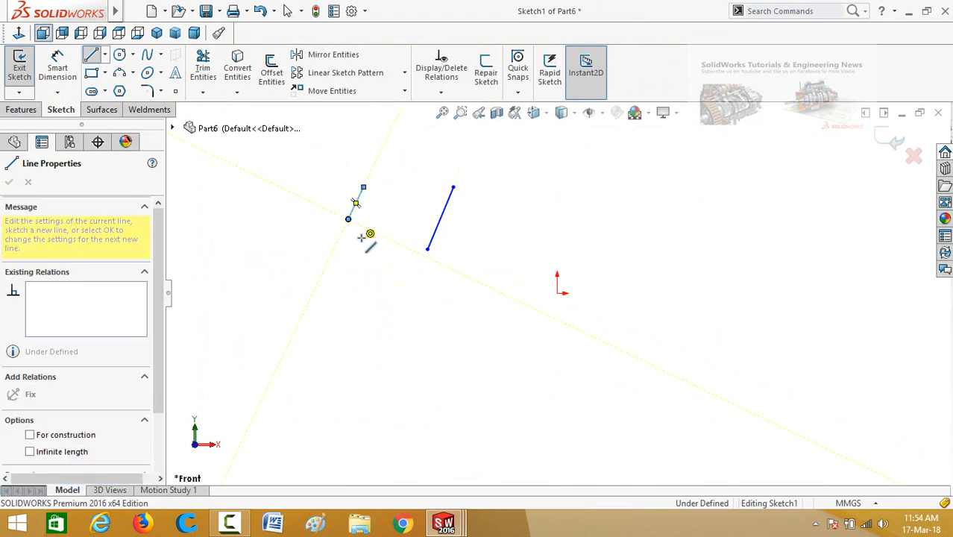
{"action": "key", "text": "Escape"}
Add a Parallel relation between the two slanted lines.
{"action": "left_click_drag", "start_coordinate": [520, 147], "coordinate": [296, 280]}
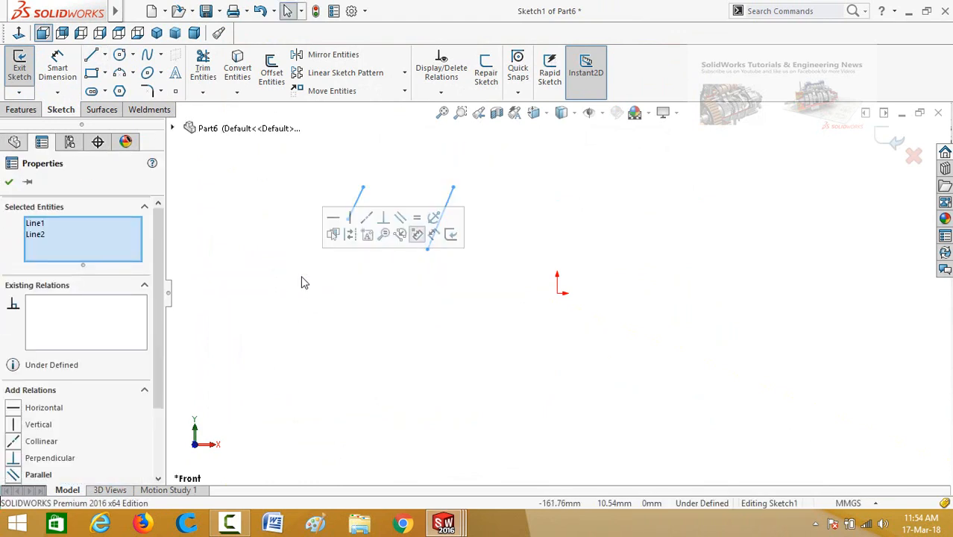
{"action": "left_click", "coordinate": [398, 216]}
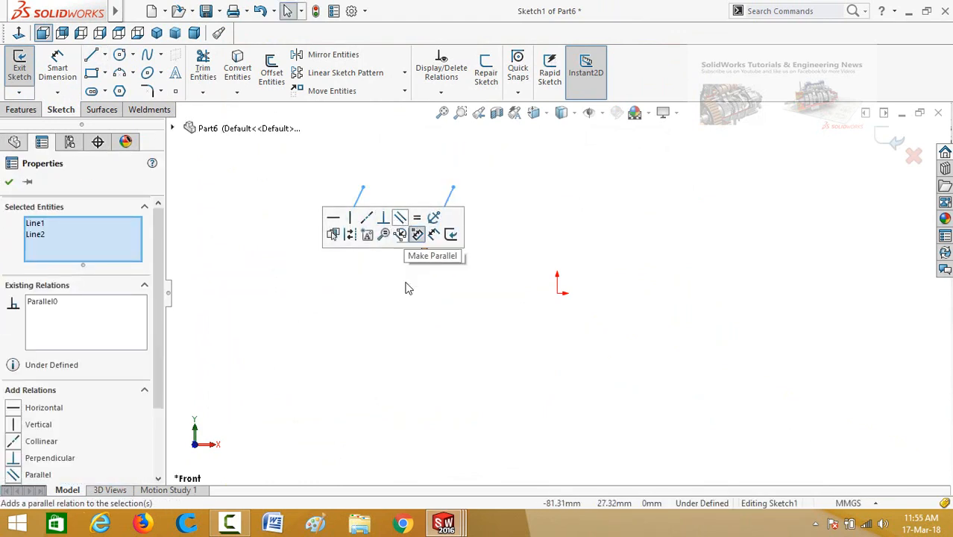
{"action": "left_click", "coordinate": [344, 350]}
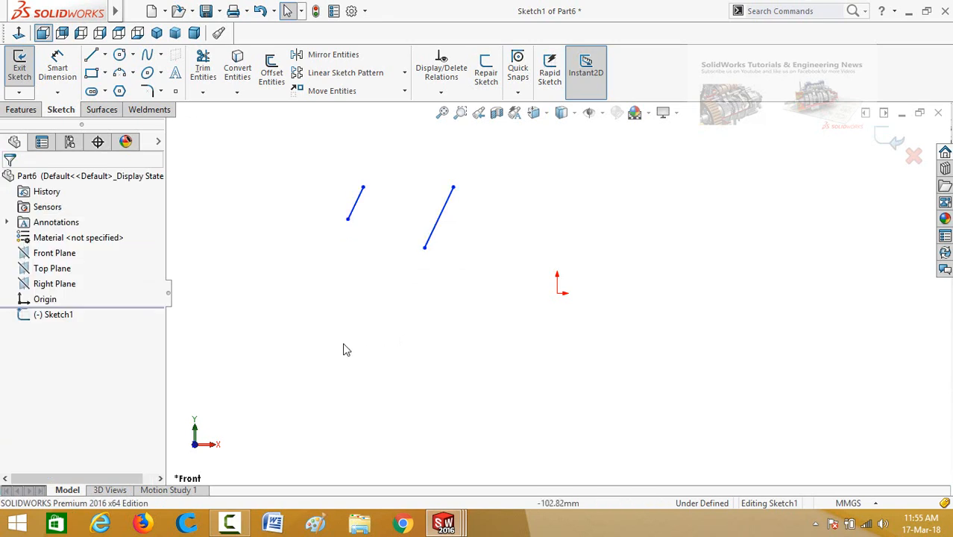
Draw a construction centerline joining the midpoints of the two slanted lines.
{"action": "left_click", "coordinate": [107, 58]}
{"action": "left_click", "coordinate": [123, 90]}
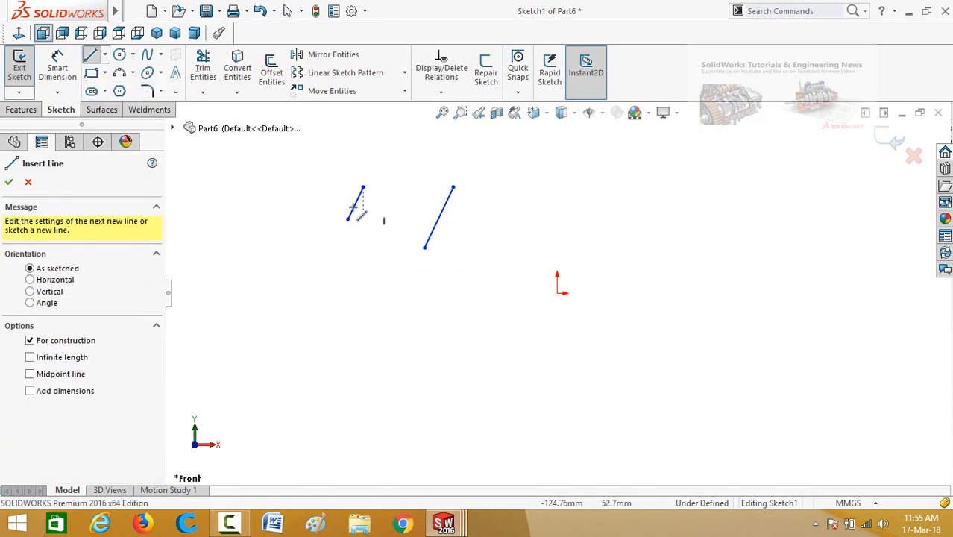
{"action": "mouse_move", "coordinate": [356, 203]}
{"action": "left_mouse_down"}
{"action": "mouse_move", "coordinate": [442, 213]}
{"action": "mouse_move", "coordinate": [452, 220]}
{"action": "mouse_move", "coordinate": [444, 222]}
{"action": "left_mouse_up"}
{"action": "key", "text": "Escape"}
Add Perpendicular relations between the construction centerline and each of the two slanted lines.
{"action": "left_click_drag", "start_coordinate": [482, 171], "coordinate": [407, 280]}
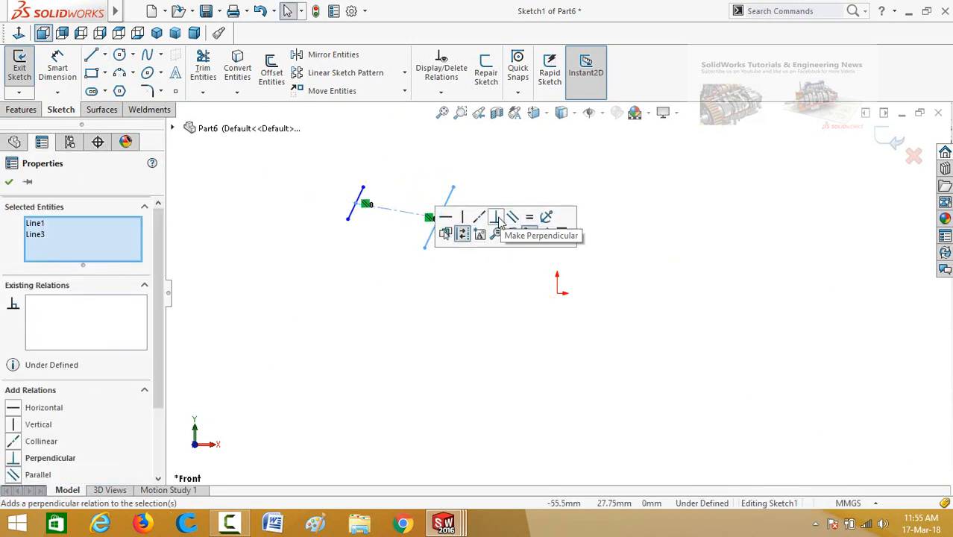
{"action": "left_click", "coordinate": [497, 218]}
{"action": "key", "text": "Escape"}
{"action": "left_click_drag", "start_coordinate": [374, 149], "coordinate": [323, 270]}
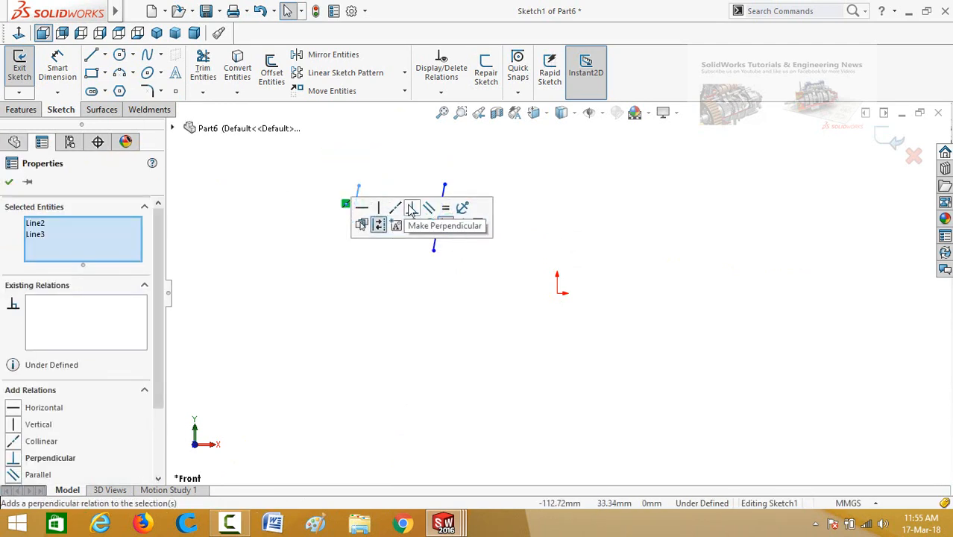
{"action": "left_click", "coordinate": [361, 286]}
{"action": "scroll", "coordinate": [381, 294], "scroll_direction": "up", "scroll_amount": 1}
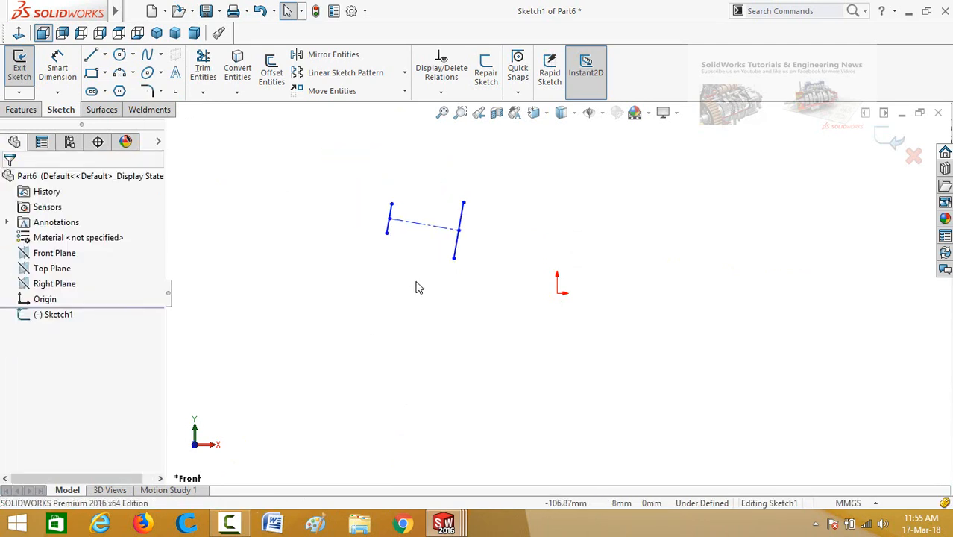
Close the tapered profile with two lines joining the upper ends and the lower ends of the slanted lines.
{"action": "scroll", "coordinate": [377, 278], "scroll_direction": "down", "scroll_amount": 1}
{"action": "left_click", "coordinate": [91, 55]}
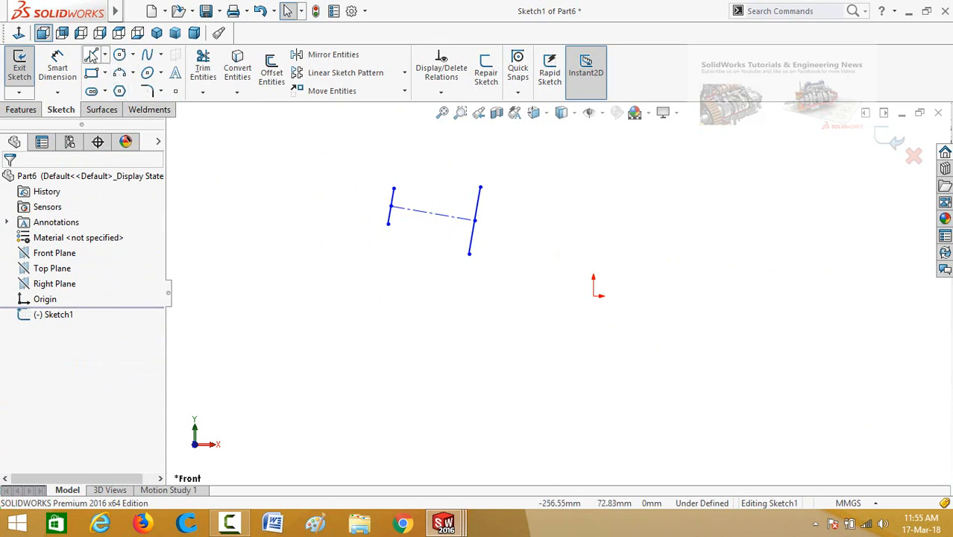
{"action": "left_click", "coordinate": [394, 190]}
{"action": "left_click", "coordinate": [481, 187]}
{"action": "key", "text": "Escape"}
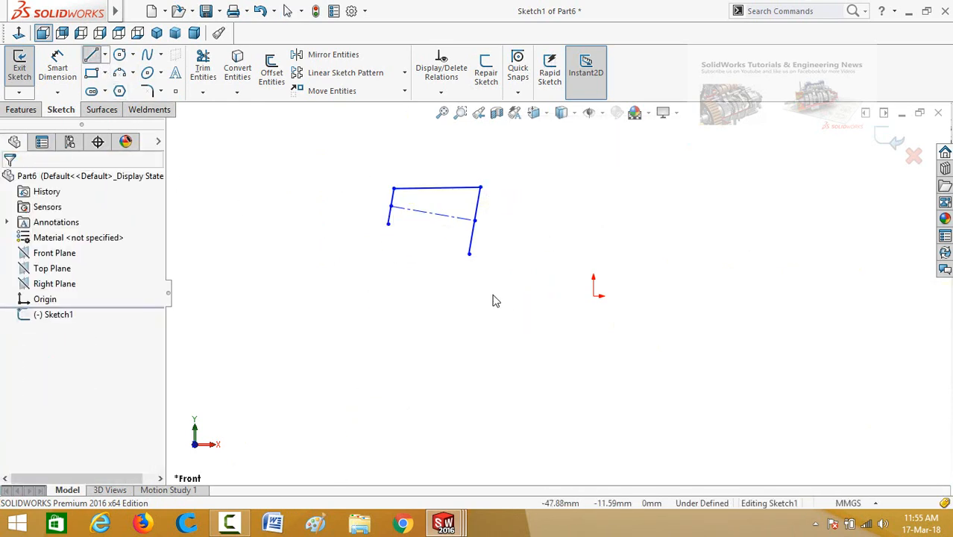
{"action": "key", "text": "Return"}
{"action": "left_click", "coordinate": [469, 254]}
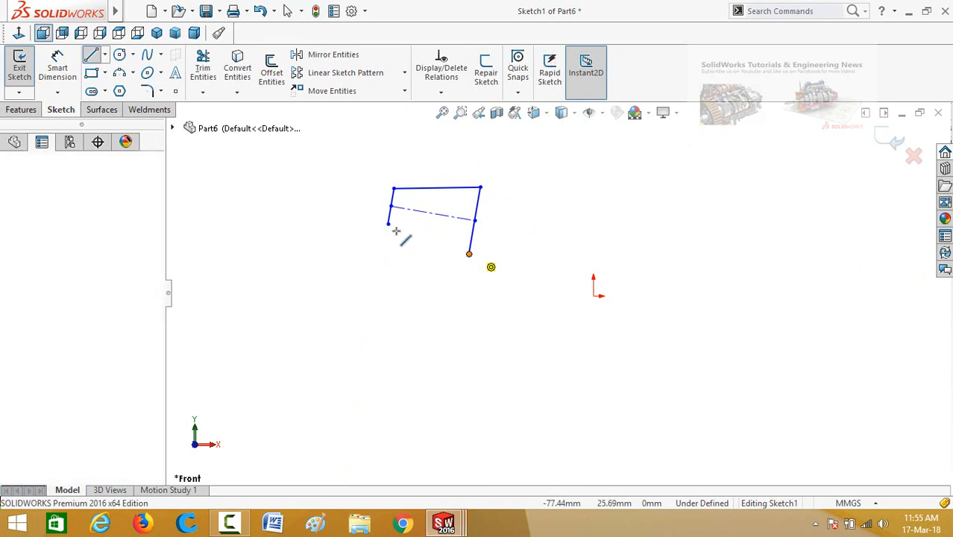
{"action": "left_click", "coordinate": [388, 224]}
{"action": "key", "text": "Escape"}
Dimension the profile's short end line to 3 mm and its long end line to 5 mm.
{"action": "right_click_drag", "start_coordinate": [334, 226], "coordinate": [333, 196]}
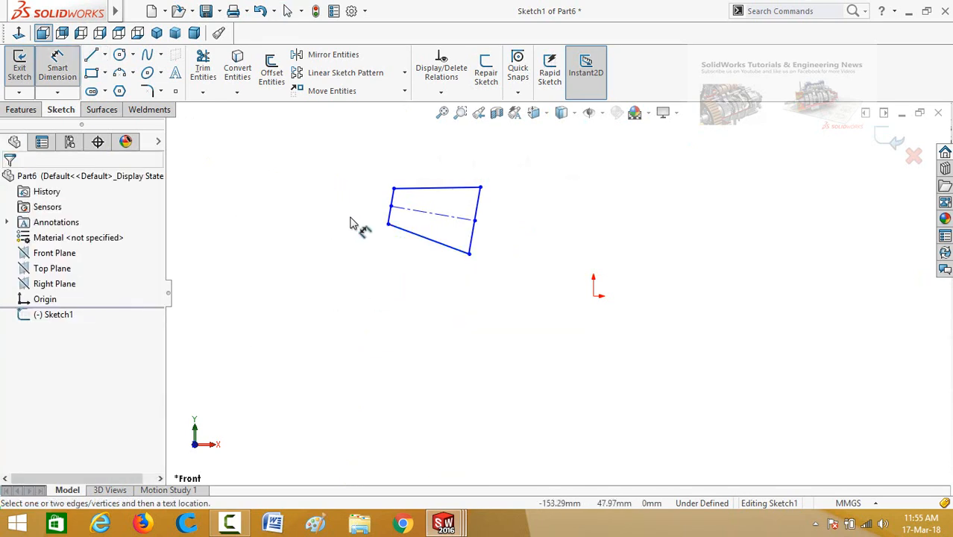
{"action": "scroll", "coordinate": [349, 218], "scroll_direction": "down", "scroll_amount": 3}
{"action": "left_click", "coordinate": [423, 214]}
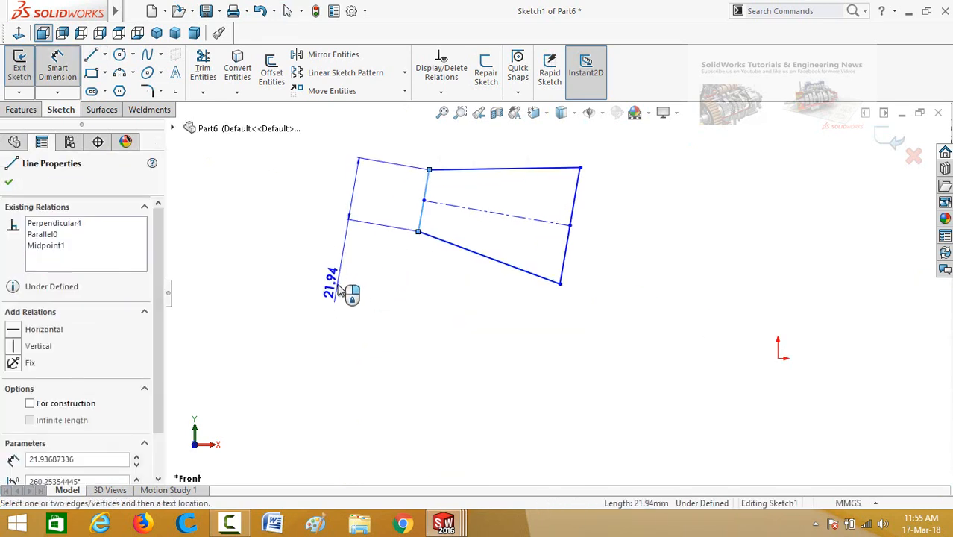
{"action": "left_click", "coordinate": [341, 291]}
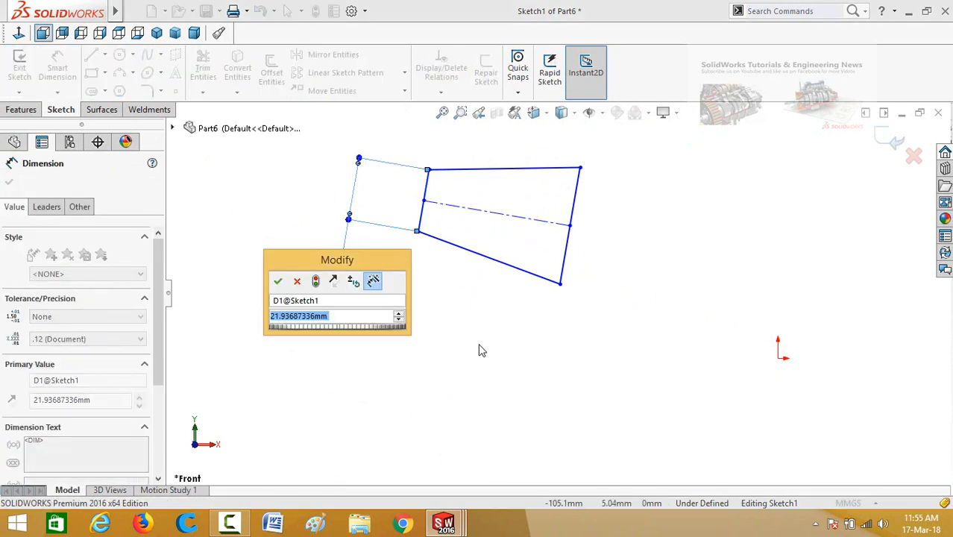
{"action": "type", "text": "3"}
{"action": "key", "text": "Return"}
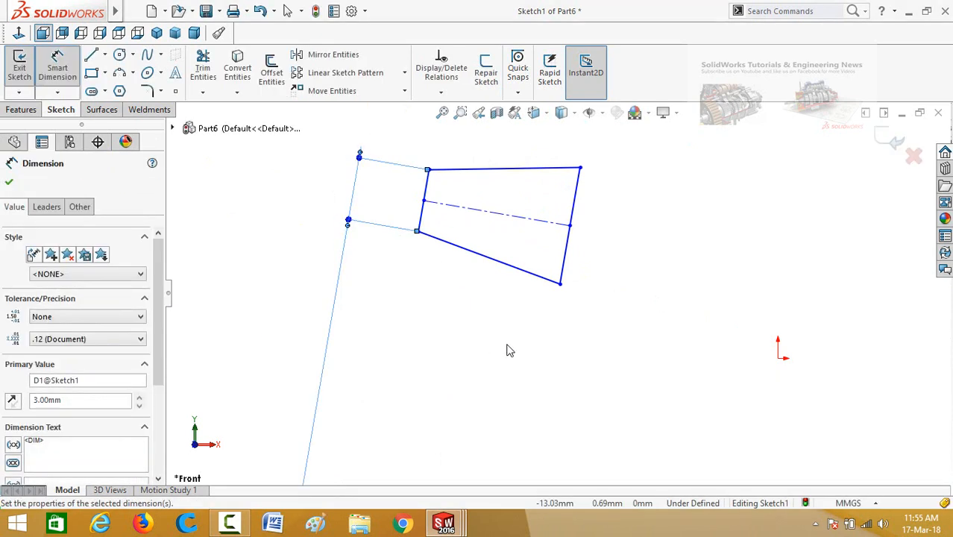
{"action": "left_click", "coordinate": [562, 276]}
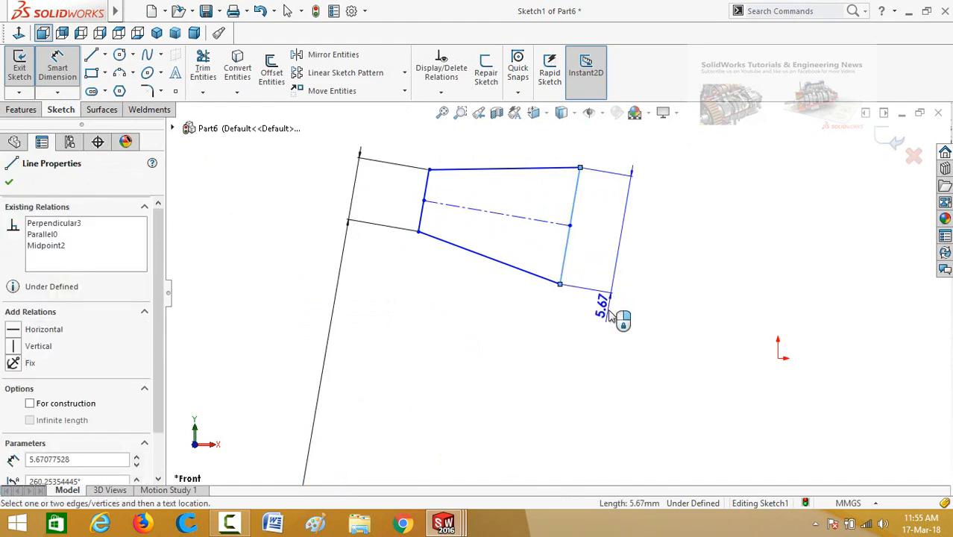
{"action": "left_click", "coordinate": [608, 347]}
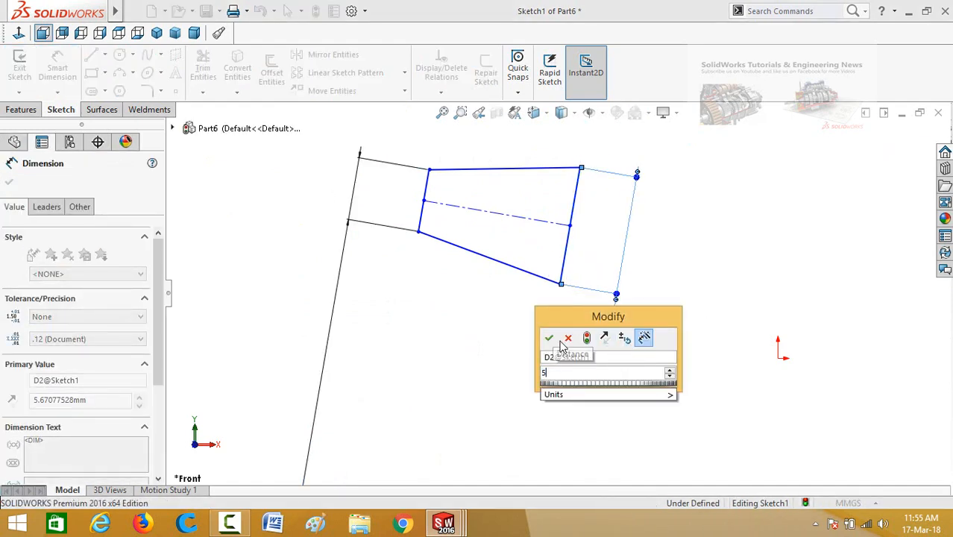
{"action": "left_click", "coordinate": [550, 337]}
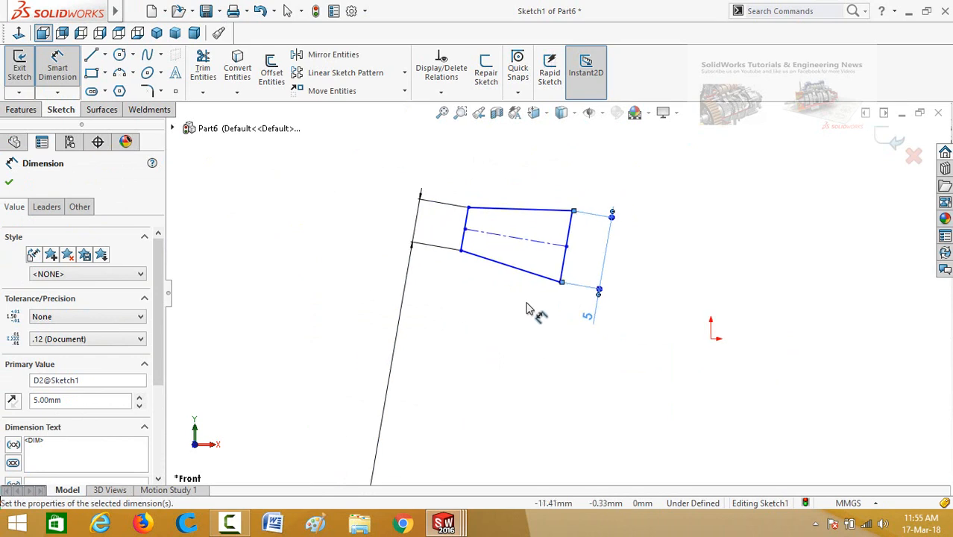
Dimension the construction centerline's length to 15 mm.
{"action": "left_click", "coordinate": [508, 238]}
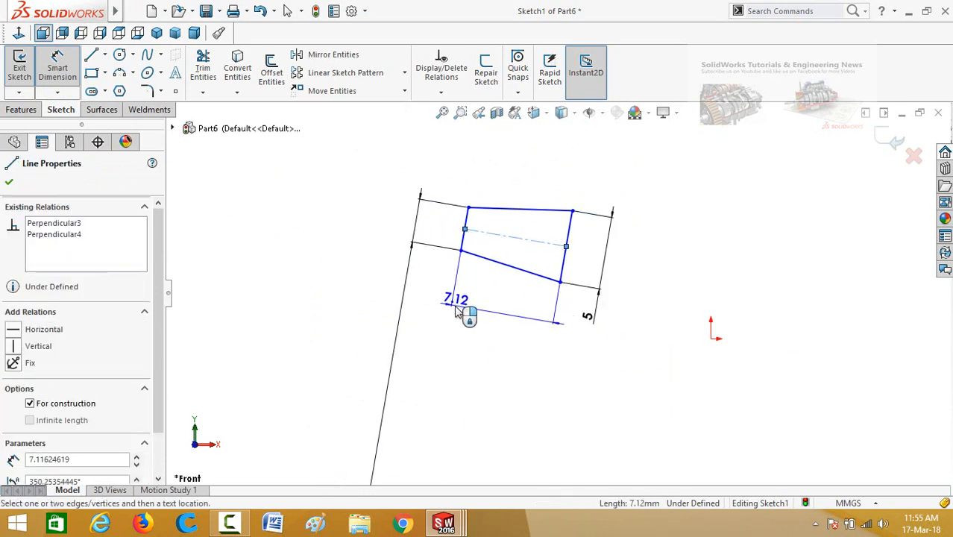
{"action": "left_click", "coordinate": [464, 316]}
{"action": "type", "text": "15"}
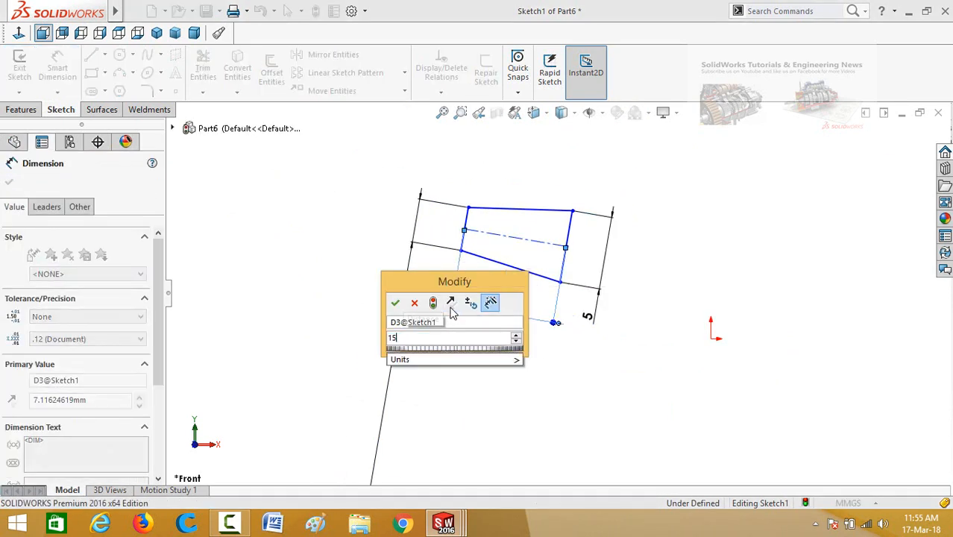
{"action": "key", "text": "Return"}
{"action": "scroll", "coordinate": [513, 313], "scroll_direction": "up", "scroll_amount": 3}
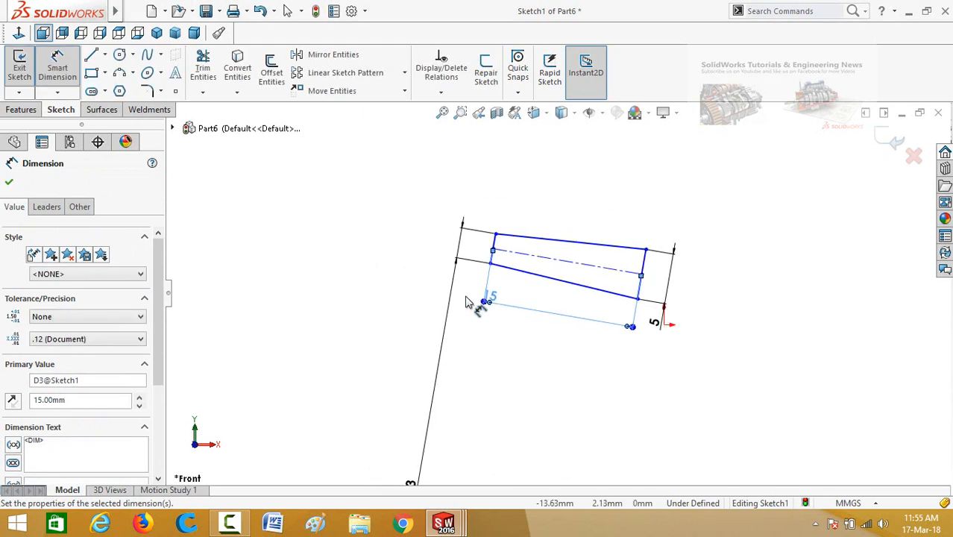
{"action": "left_click", "coordinate": [10, 184]}
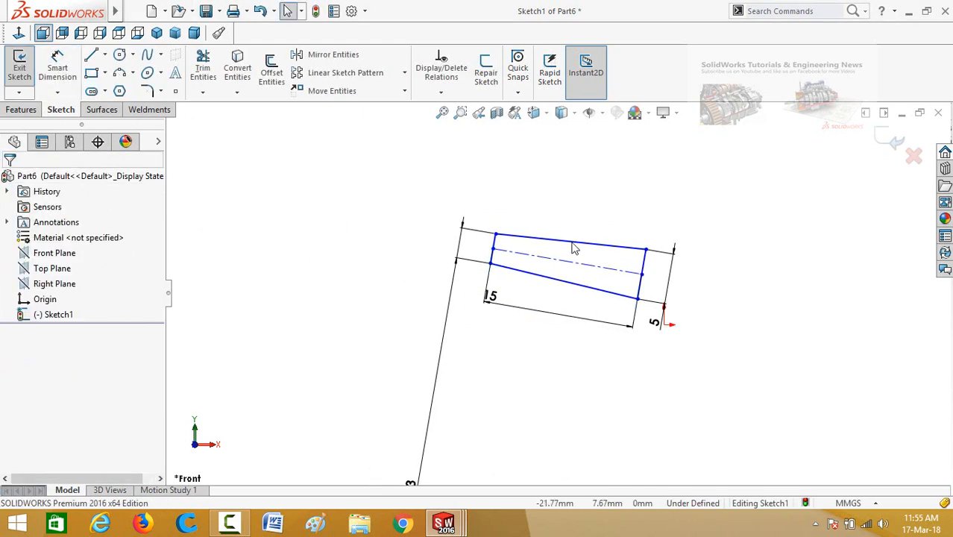
Add a Coincident relation between the centerline's midpoint and the origin.
{"action": "scroll", "coordinate": [693, 332], "scroll_direction": "down", "scroll_amount": 3}
{"action": "scroll", "coordinate": [693, 333], "scroll_direction": "down", "scroll_amount": 2}
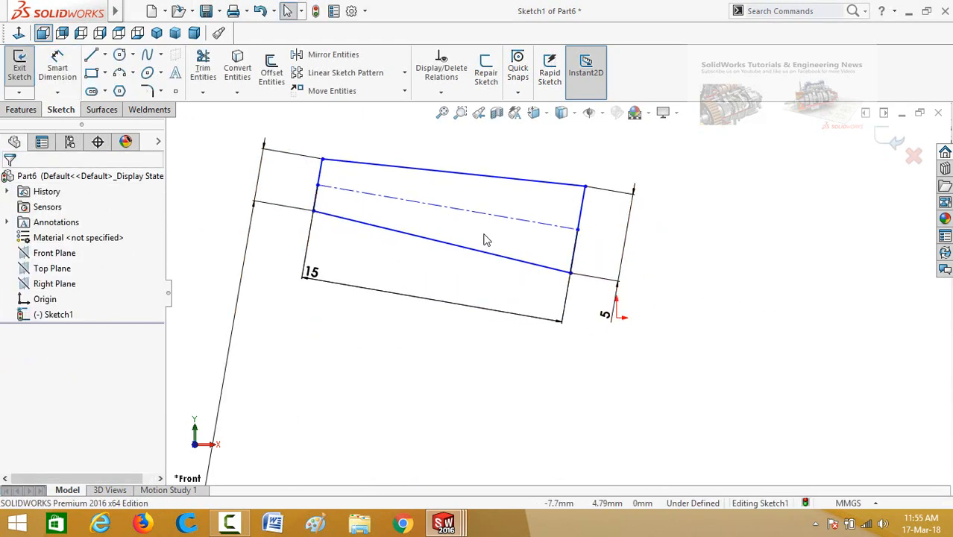
{"action": "left_click", "coordinate": [446, 211]}
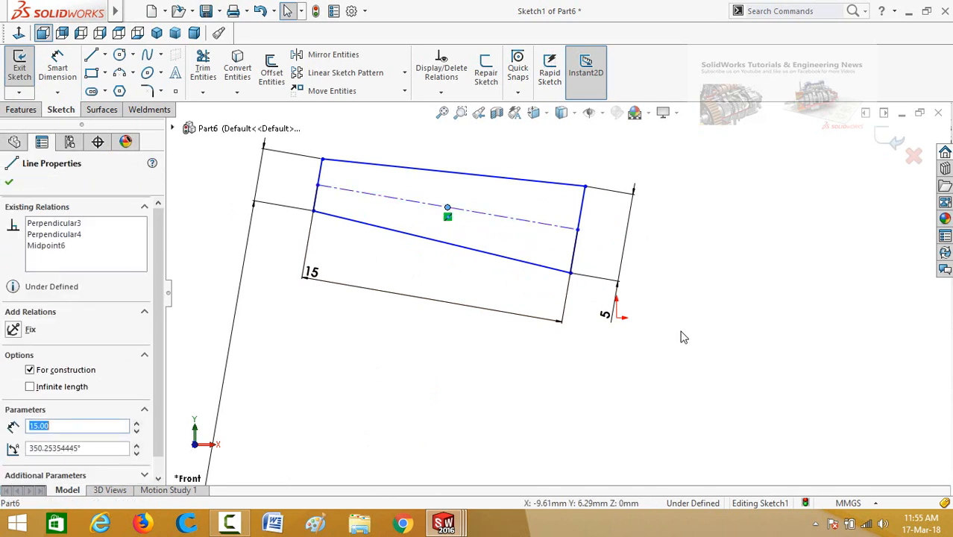
{"action": "left_click", "coordinate": [616, 317]}
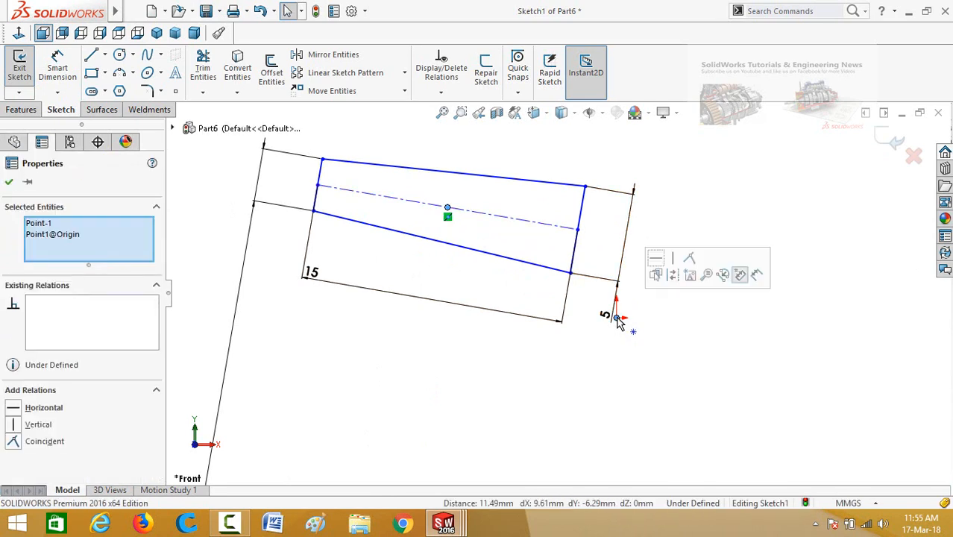
{"action": "left_click", "coordinate": [692, 259]}
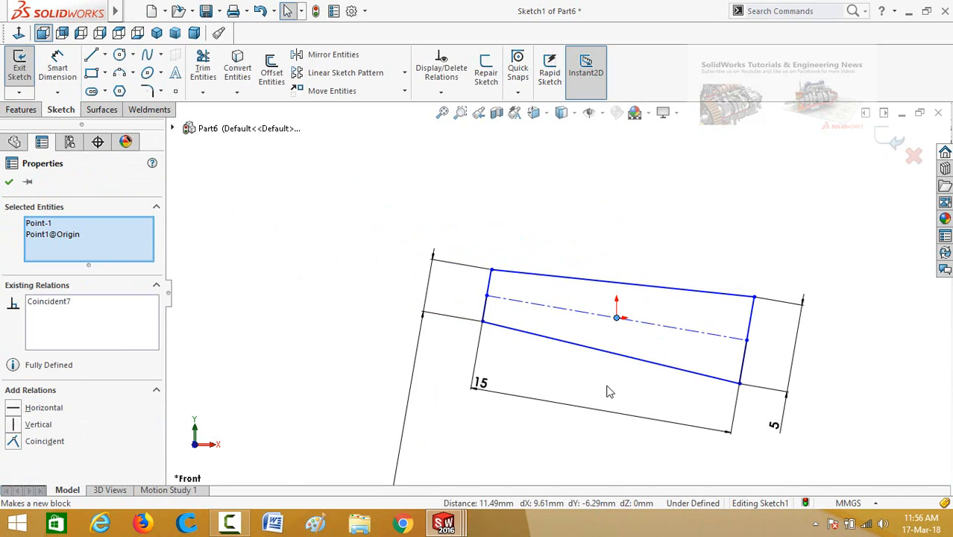
Rotate the tapered profile clockwise about the origin to a diagonal slope by moving the wide end's lower corner.
{"action": "scroll", "coordinate": [427, 334], "scroll_direction": "up", "scroll_amount": 3}
{"action": "left_click", "coordinate": [427, 334]}
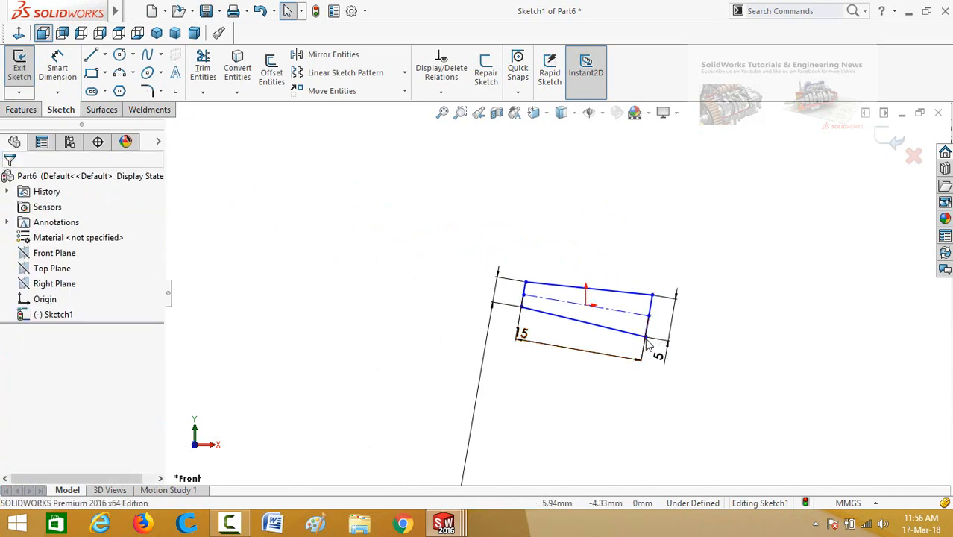
{"action": "left_click_drag", "start_coordinate": [641, 357], "coordinate": [625, 372]}
{"action": "left_click", "coordinate": [568, 405]}
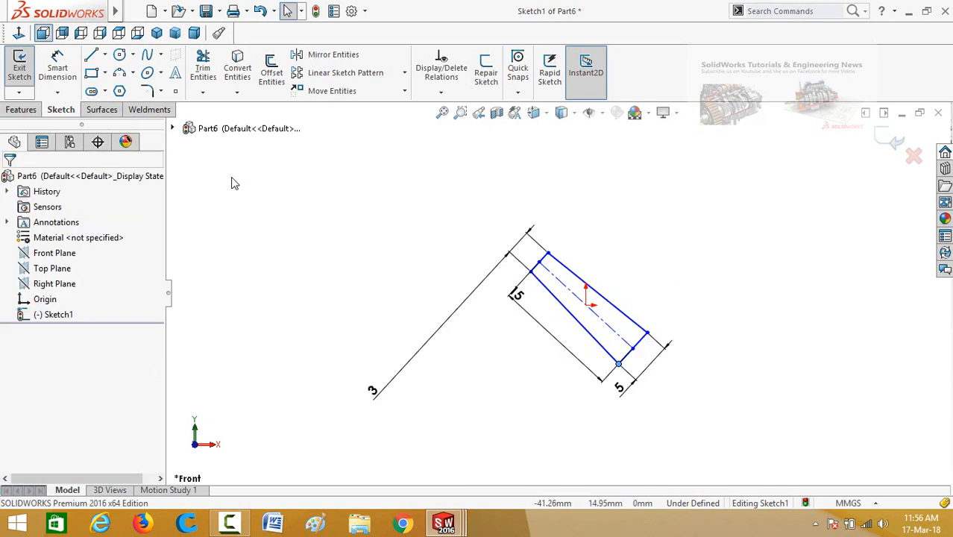
Add 1 mm sketch fillets to both corners of the profile's narrow end, accepting the removal of the midpoint relation.
{"action": "scroll", "coordinate": [253, 108], "scroll_direction": "down", "scroll_amount": 2}
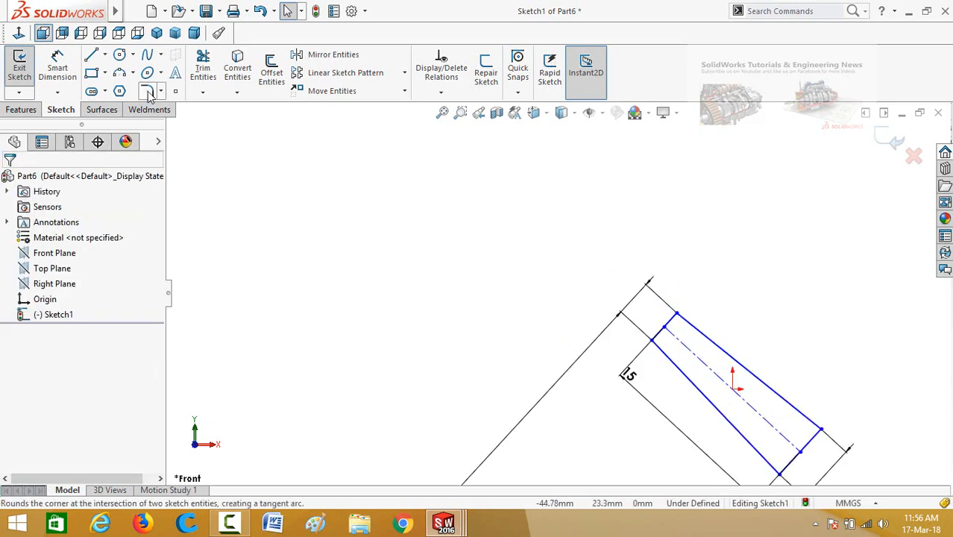
{"action": "left_click", "coordinate": [148, 92]}
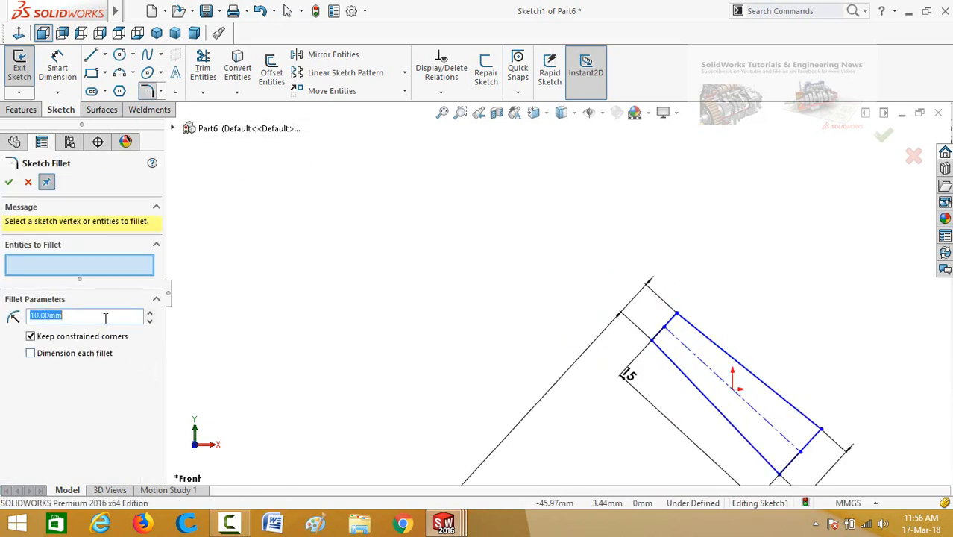
{"action": "type", "text": "1"}
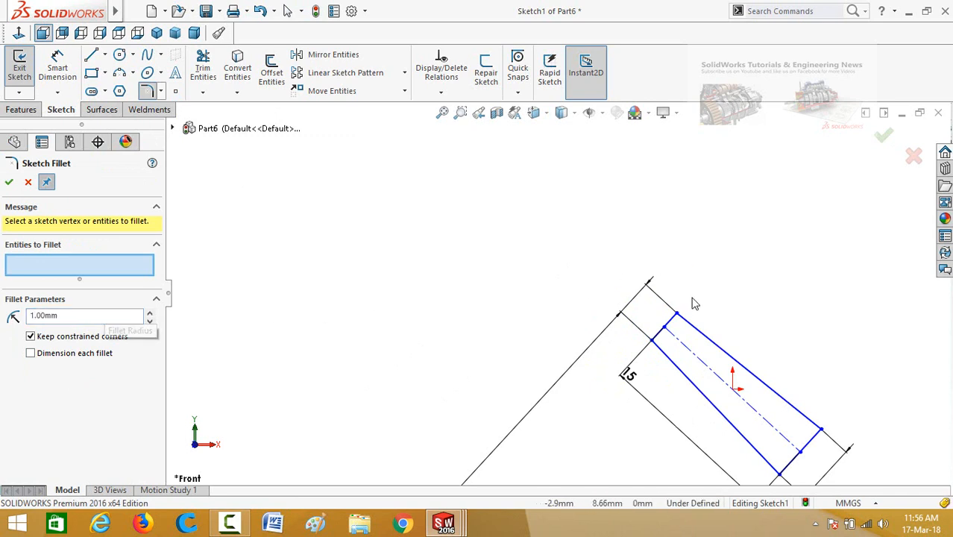
{"action": "left_click", "coordinate": [676, 315]}
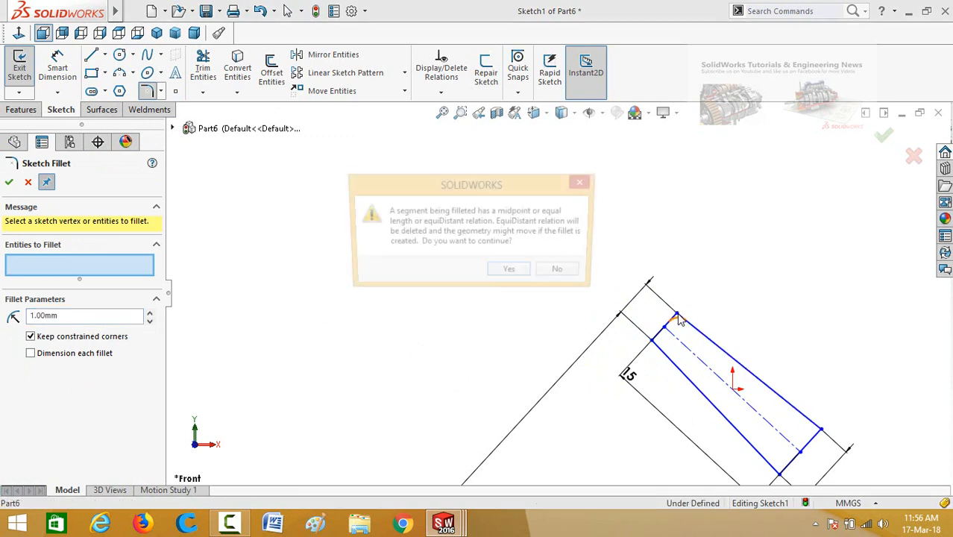
{"action": "left_click", "coordinate": [511, 271]}
{"action": "left_click", "coordinate": [651, 341]}
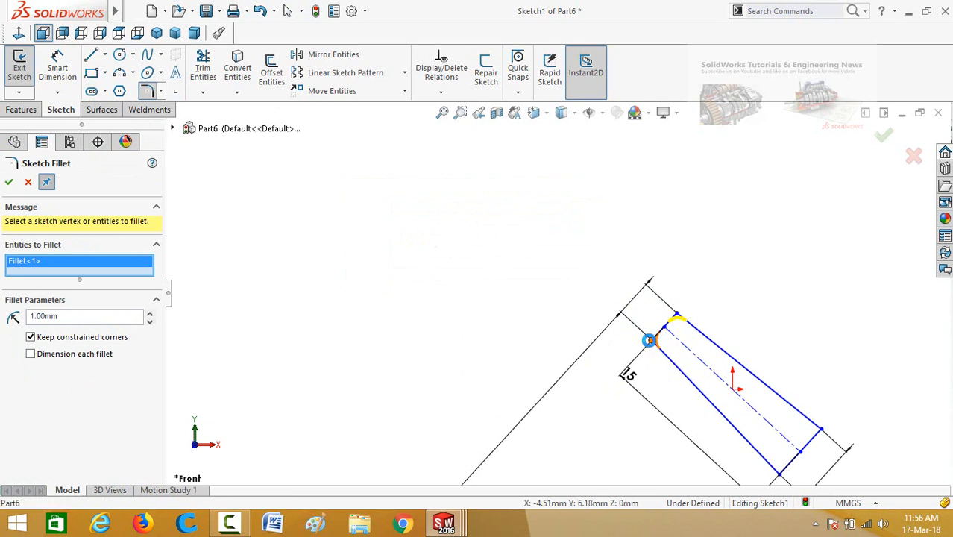
{"action": "left_click", "coordinate": [511, 271]}
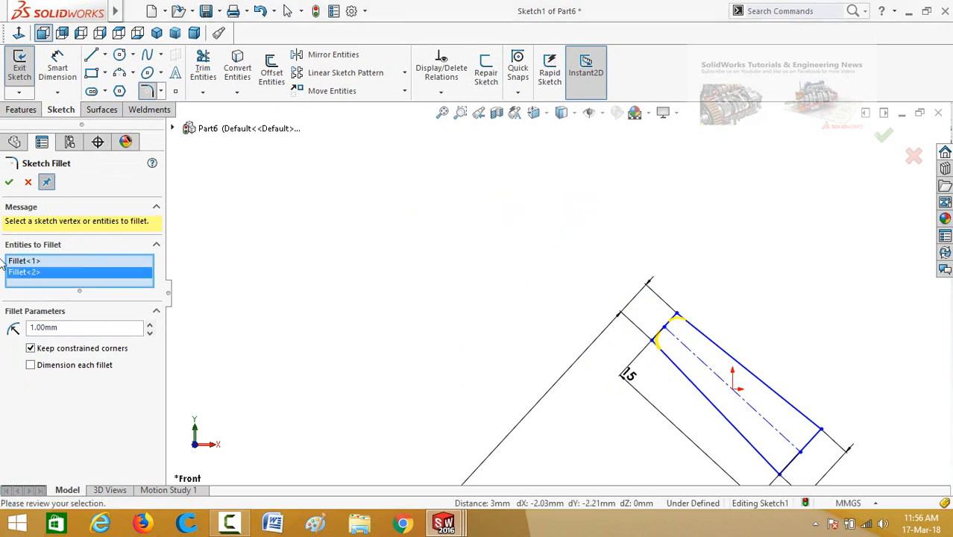
{"action": "left_click", "coordinate": [9, 182]}
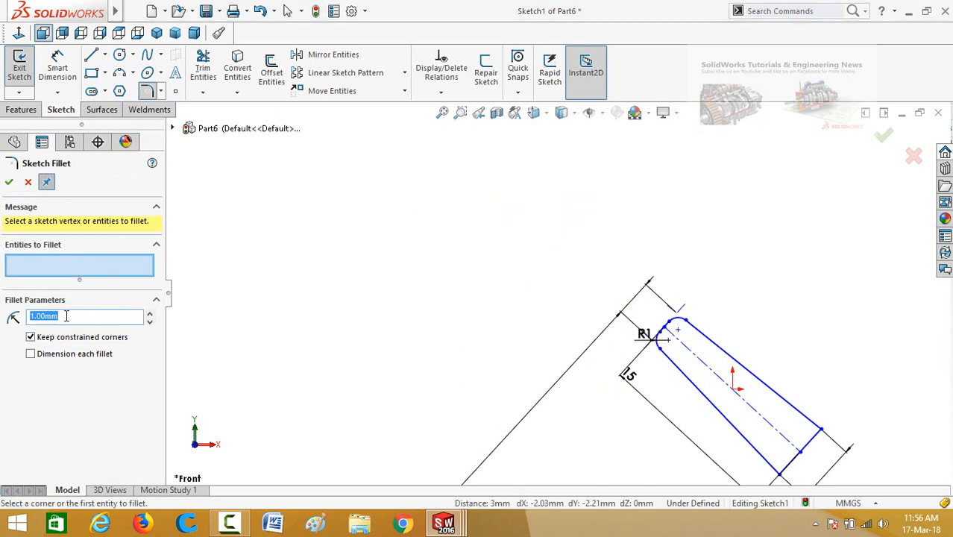
Add 2 mm sketch fillets to both corners of the profile's wide end, accepting the relation removal, and exit the sketch.
{"action": "key", "text": "z"}
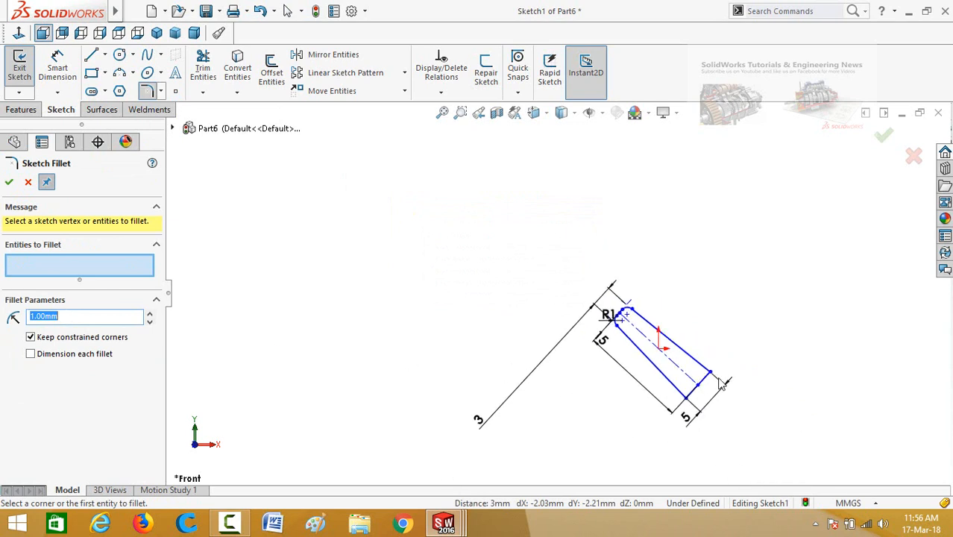
{"action": "scroll", "coordinate": [722, 383], "scroll_direction": "down", "scroll_amount": 2}
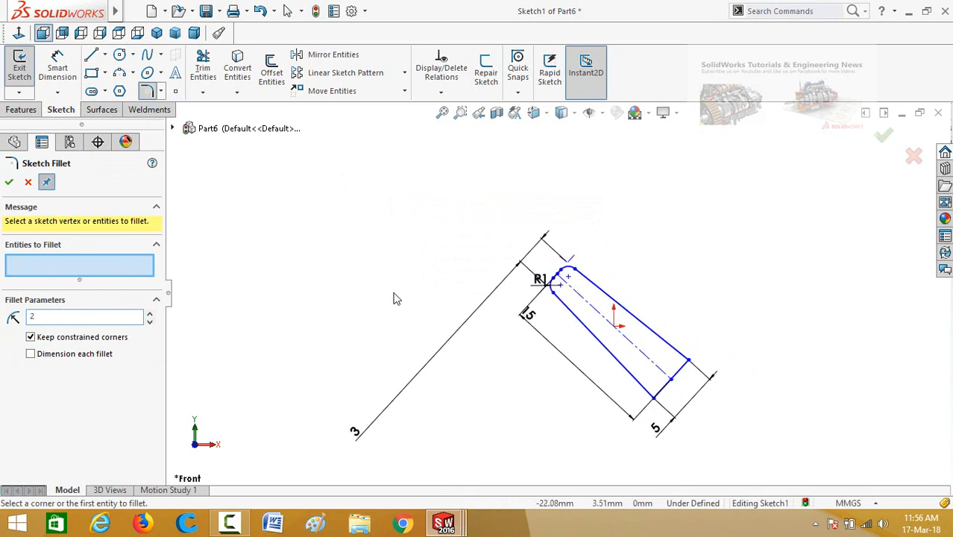
{"action": "left_click", "coordinate": [865, 330]}
{"action": "left_click", "coordinate": [688, 362]}
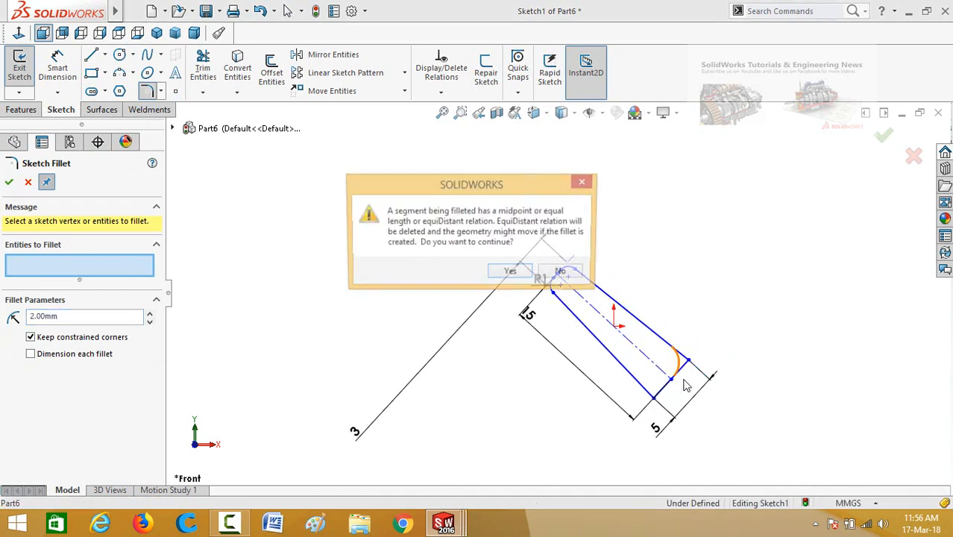
{"action": "left_click", "coordinate": [510, 273]}
{"action": "left_click", "coordinate": [654, 398]}
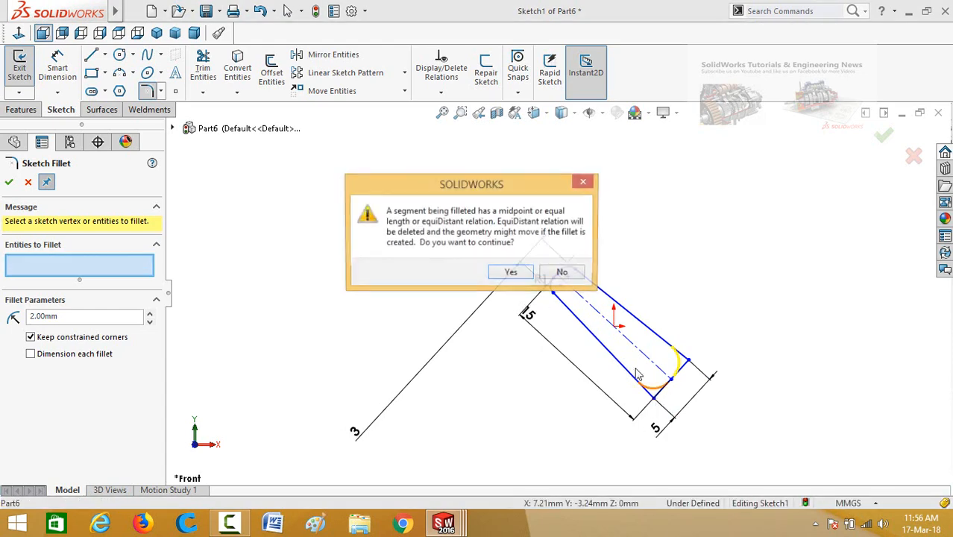
{"action": "left_click", "coordinate": [510, 273]}
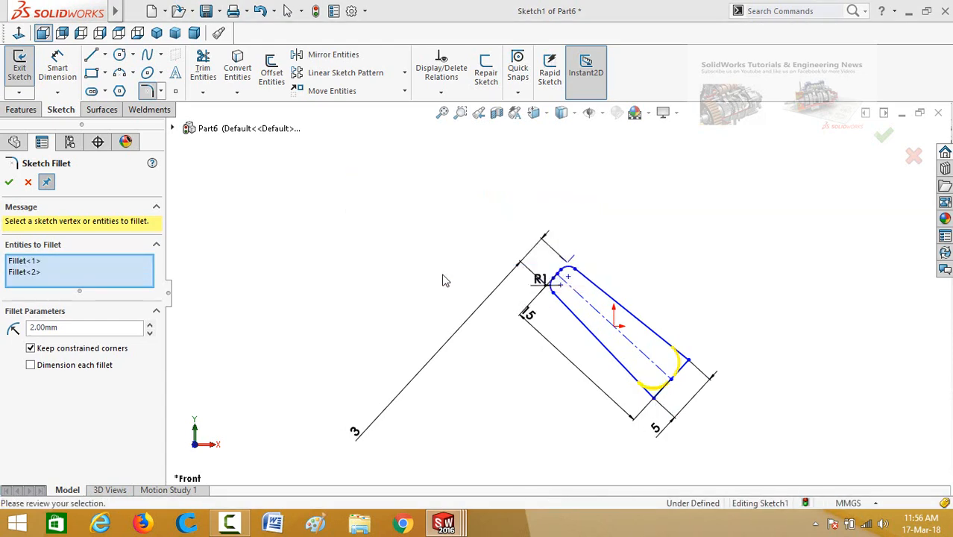
{"action": "left_click", "coordinate": [9, 182]}
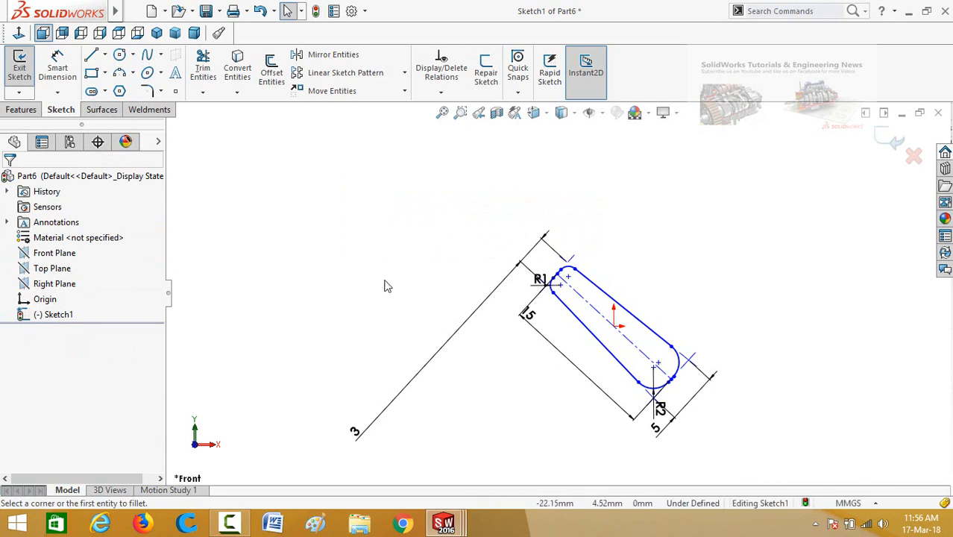
{"action": "scroll", "coordinate": [575, 279], "scroll_direction": "down", "scroll_amount": 3}
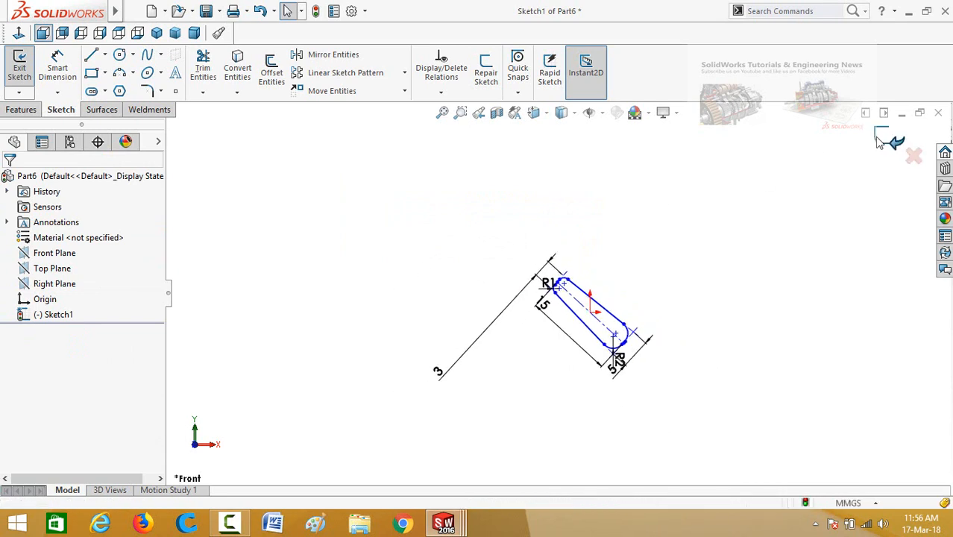
{"action": "left_click", "coordinate": [893, 142]}
Create a reference plane offset 65 mm from the Front Plane.
{"action": "mouse_move", "coordinate": [771, 249]}
{"action": "middle_mouse_down"}
{"action": "mouse_move", "coordinate": [700, 279]}
{"action": "mouse_move", "coordinate": [714, 234]}
{"action": "mouse_move", "coordinate": [636, 316]}
{"action": "mouse_move", "coordinate": [702, 259]}
{"action": "mouse_move", "coordinate": [706, 276]}
{"action": "mouse_move", "coordinate": [697, 273]}
{"action": "middle_mouse_up"}
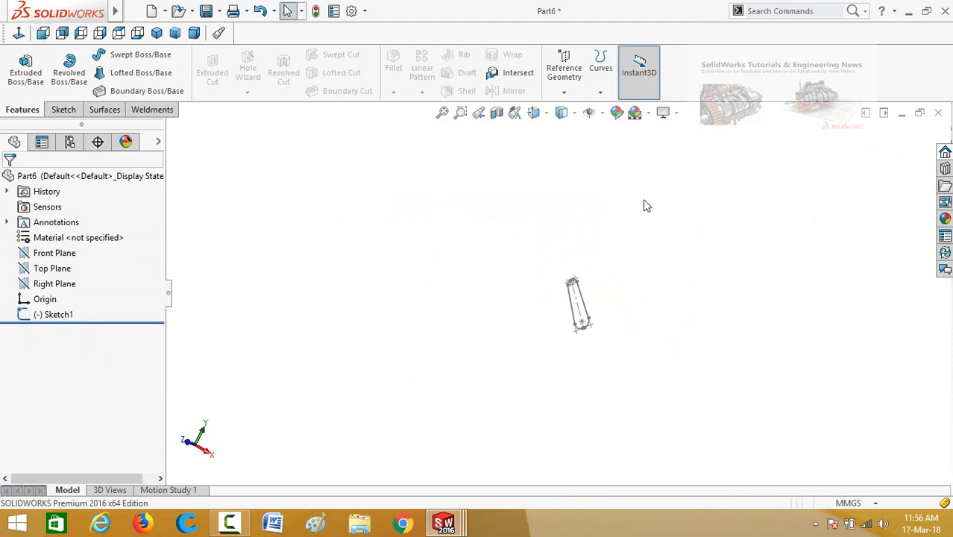
{"action": "left_click", "coordinate": [565, 72]}
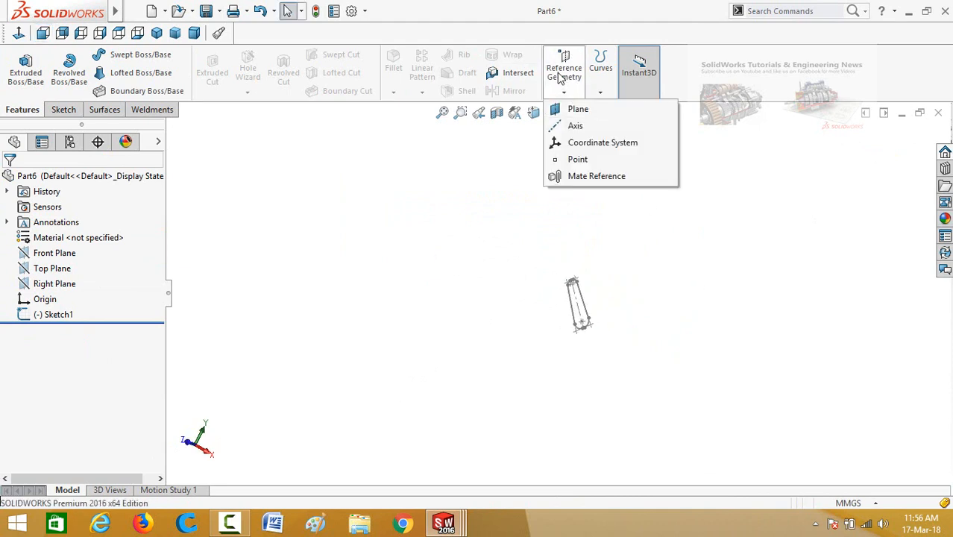
{"action": "left_click", "coordinate": [578, 112]}
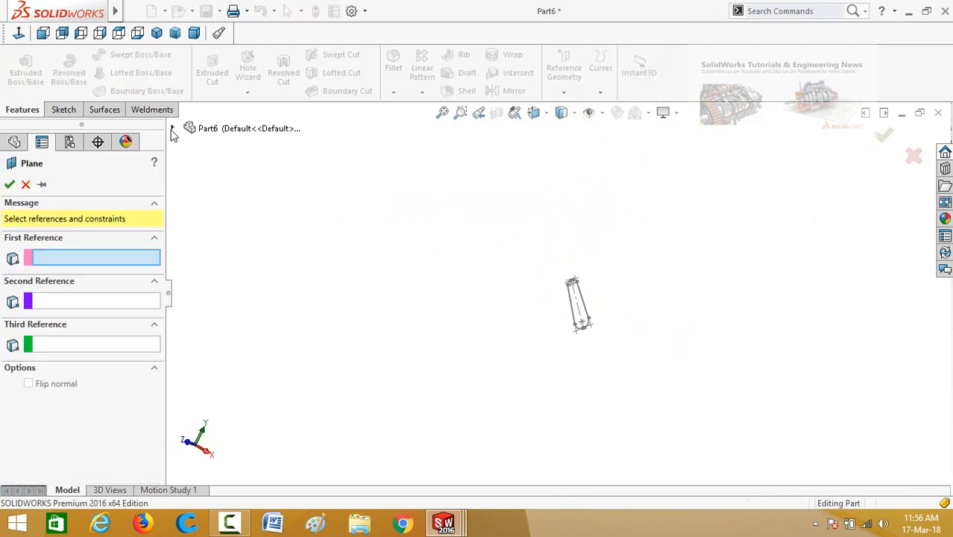
{"action": "left_click", "coordinate": [171, 130]}
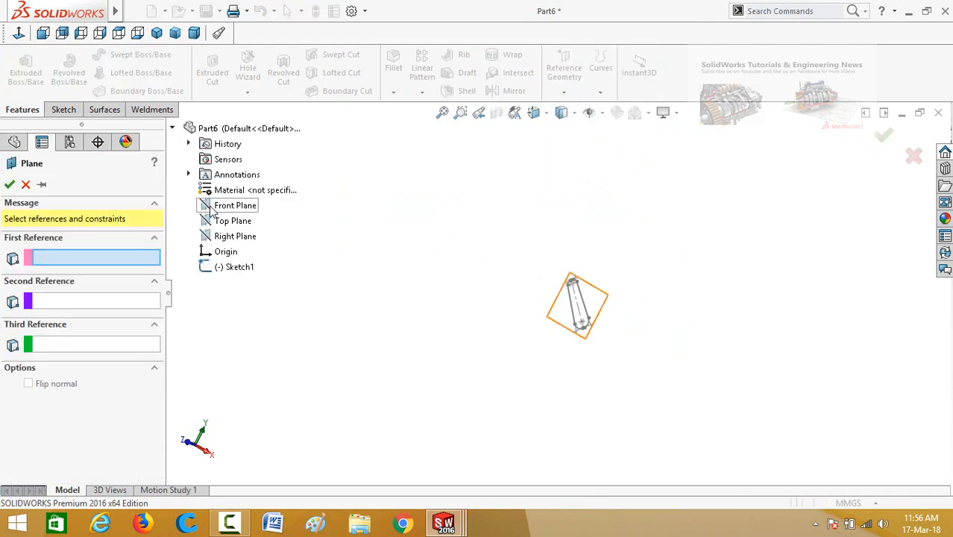
{"action": "left_click", "coordinate": [212, 209]}
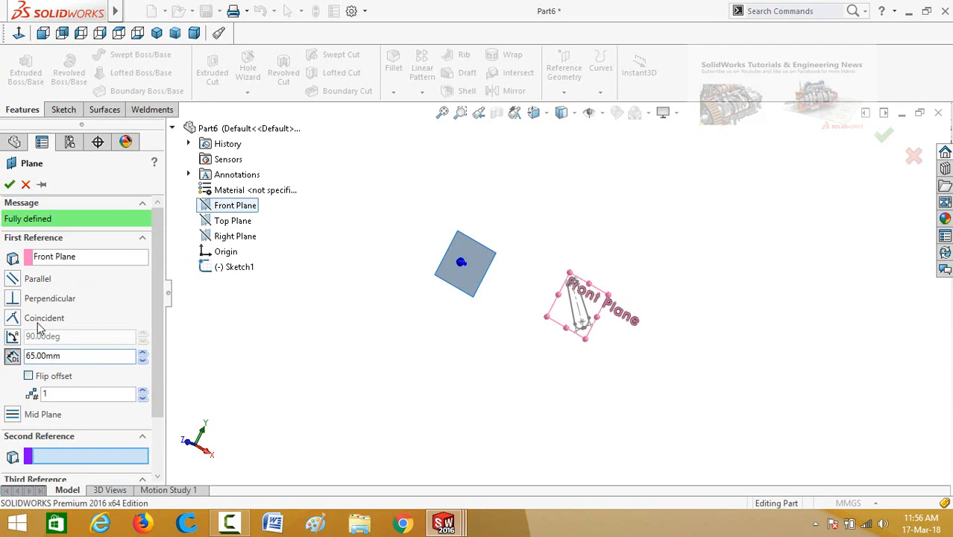
{"action": "left_click", "coordinate": [9, 188]}
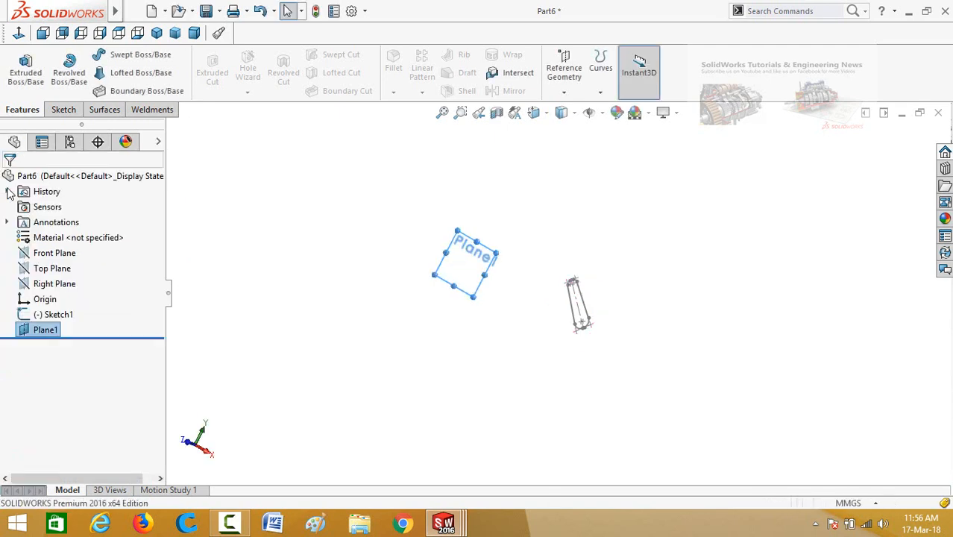
Start a new sketch on the offset reference plane.
{"action": "left_click", "coordinate": [335, 355]}
{"action": "left_click", "coordinate": [461, 277]}
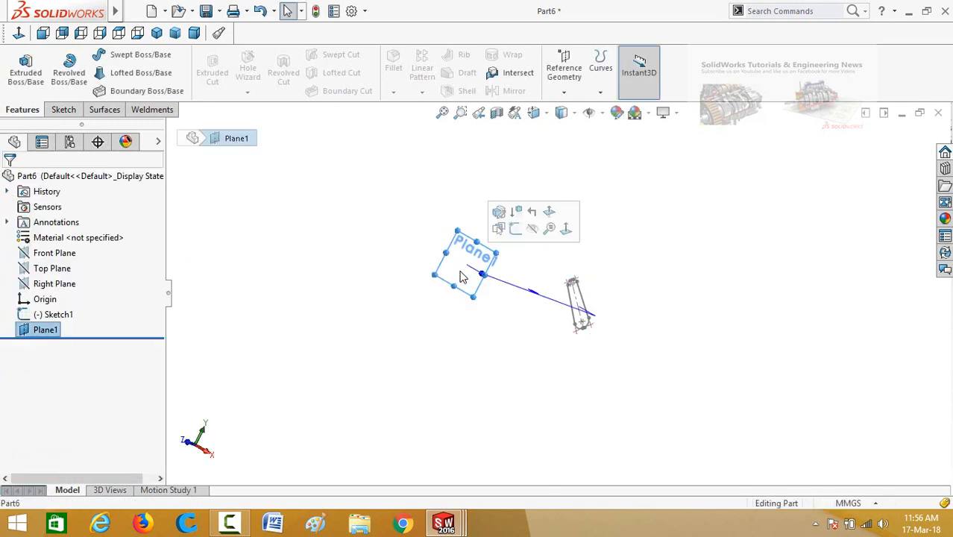
{"action": "left_click", "coordinate": [515, 233]}
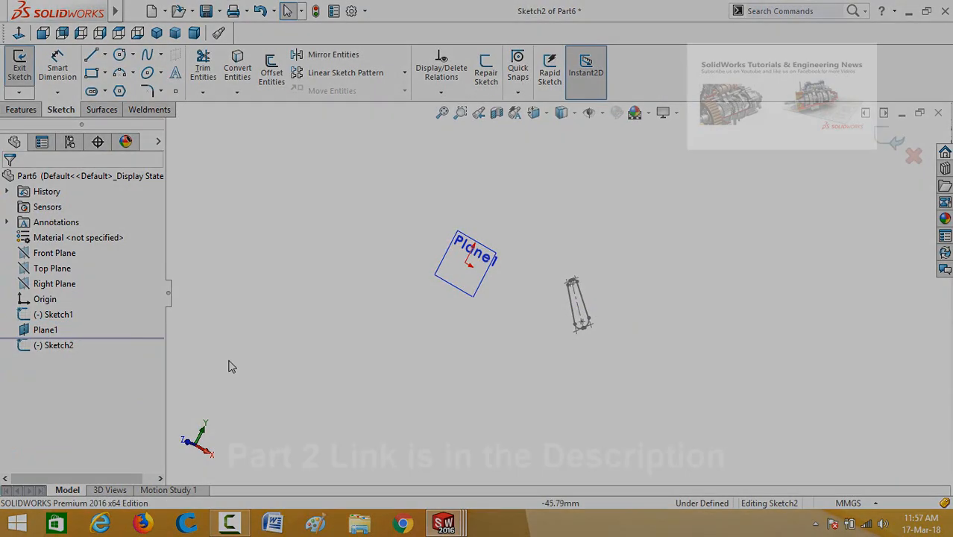